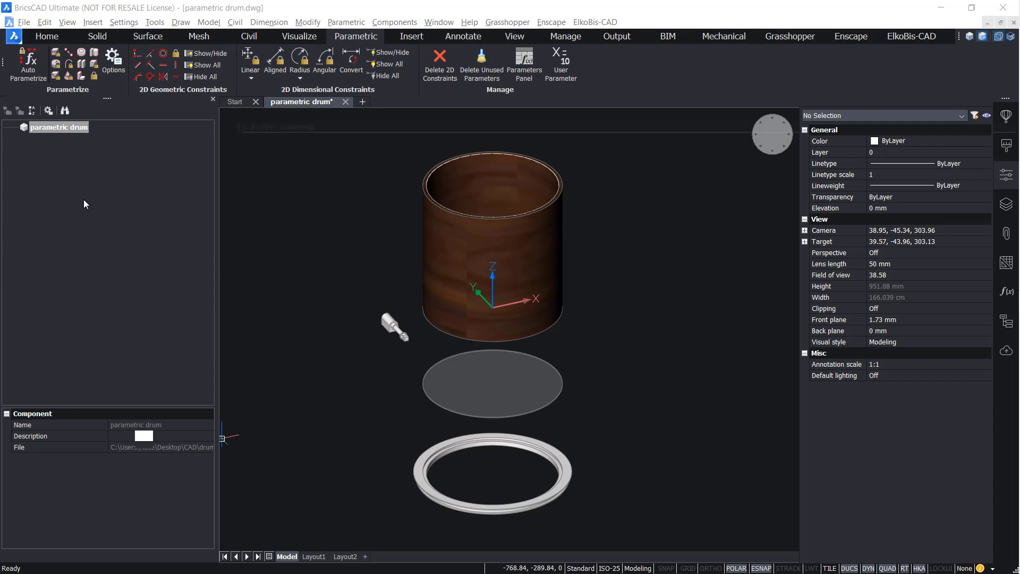
Add three new parameters to the drum component in the Mechanical Browser.
{"action": "right_click", "coordinate": [70, 129]}
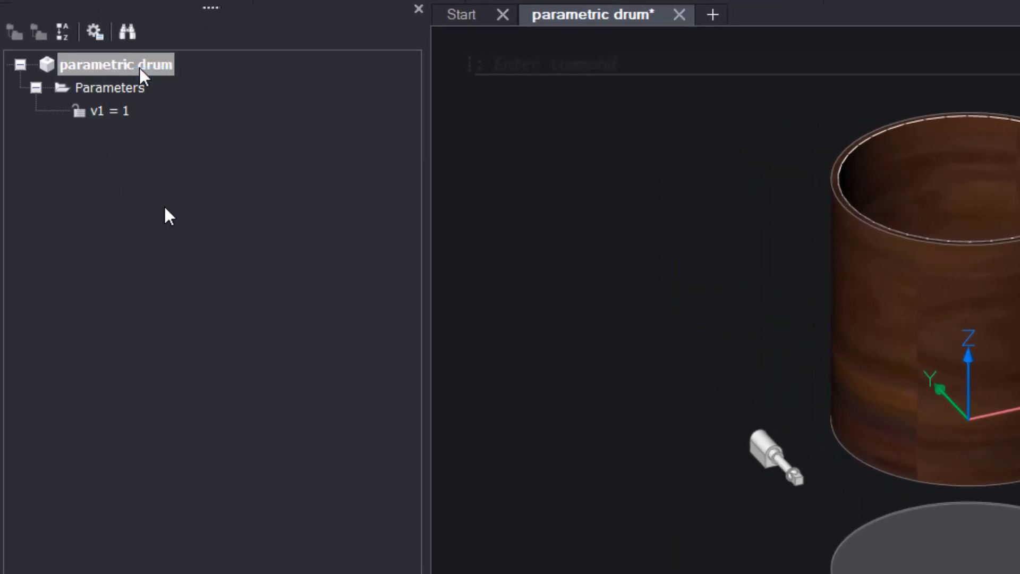
{"action": "right_click", "coordinate": [141, 69]}
{"action": "left_click", "coordinate": [151, 80]}
{"action": "right_click", "coordinate": [147, 66]}
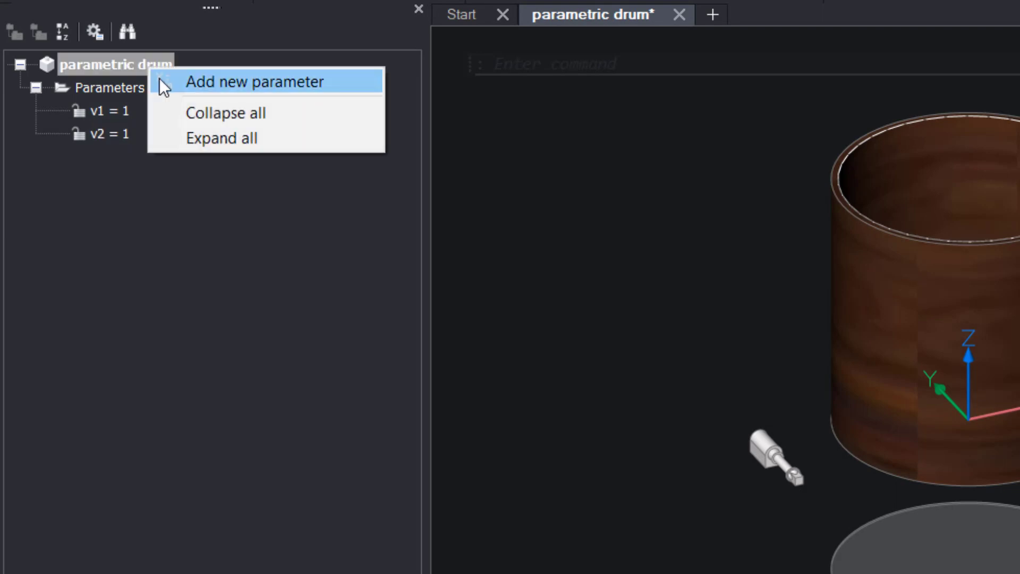
{"action": "left_click", "coordinate": [159, 78]}
Rename parameter v1 to height and set it to 300.
{"action": "left_click", "coordinate": [116, 110]}
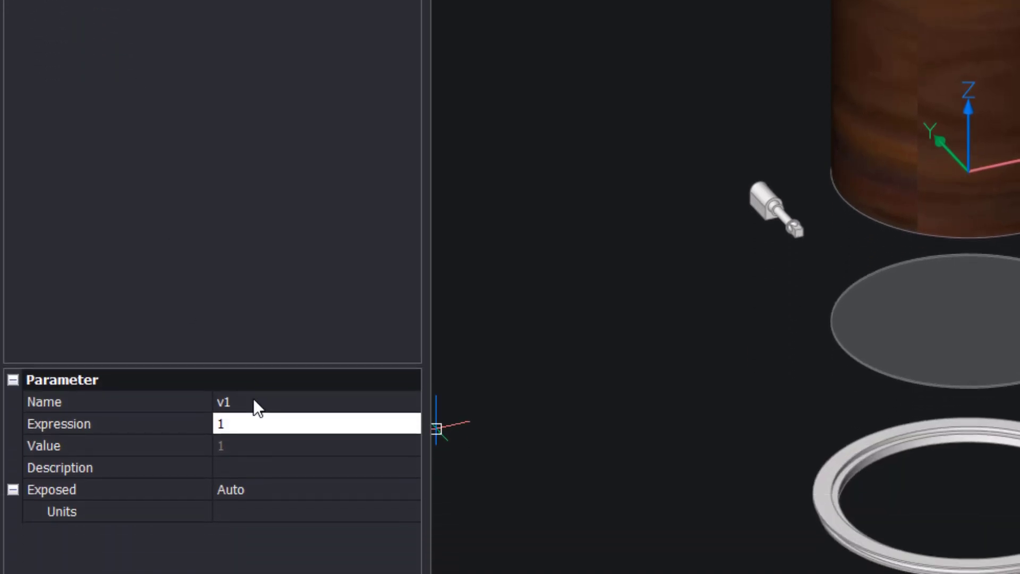
{"action": "left_click", "coordinate": [255, 401]}
{"action": "type", "text": "height"}
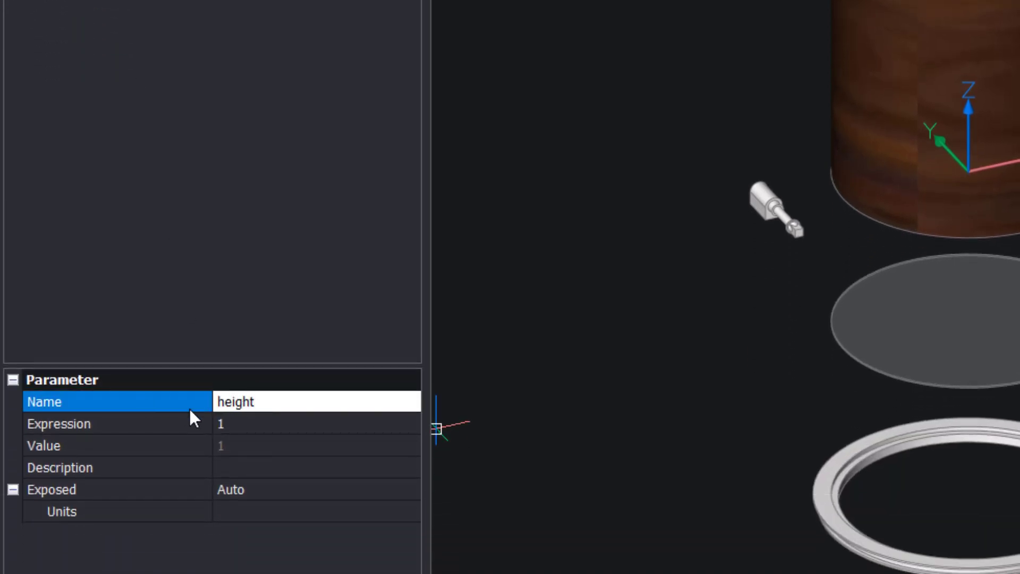
{"action": "left_click", "coordinate": [274, 421]}
{"action": "type", "text": "300"}
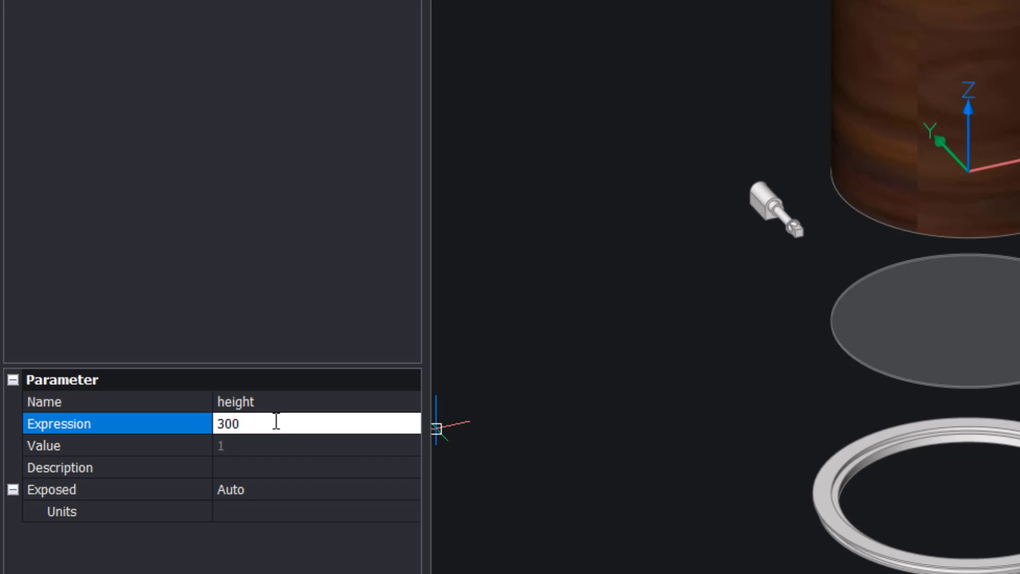
{"action": "key", "text": "Return"}
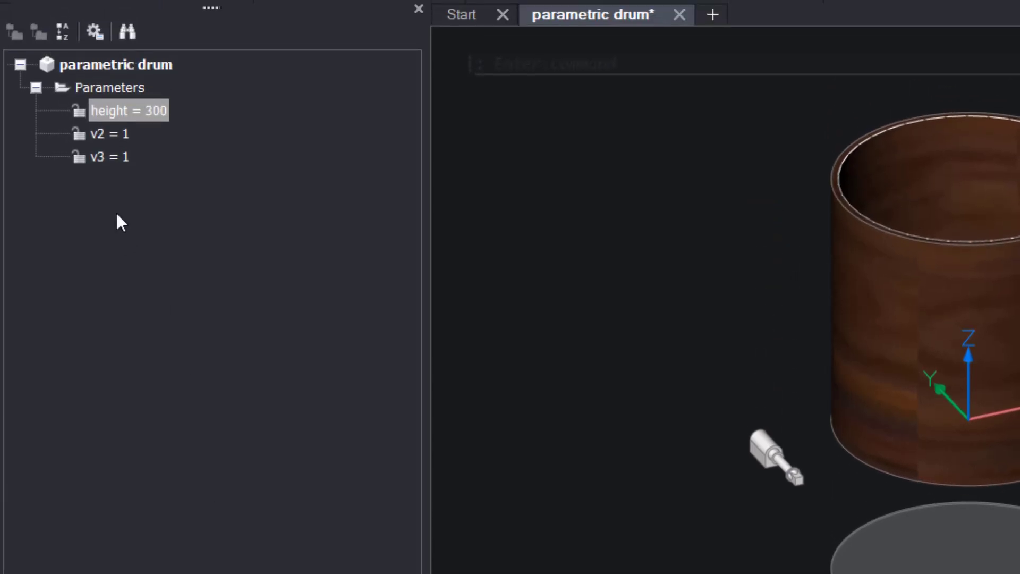
Rename v2 to rad with value 150, and v3 to bolts with value 6.
{"action": "left_click", "coordinate": [109, 121]}
{"action": "left_click", "coordinate": [263, 403]}
{"action": "type", "text": "rad"}
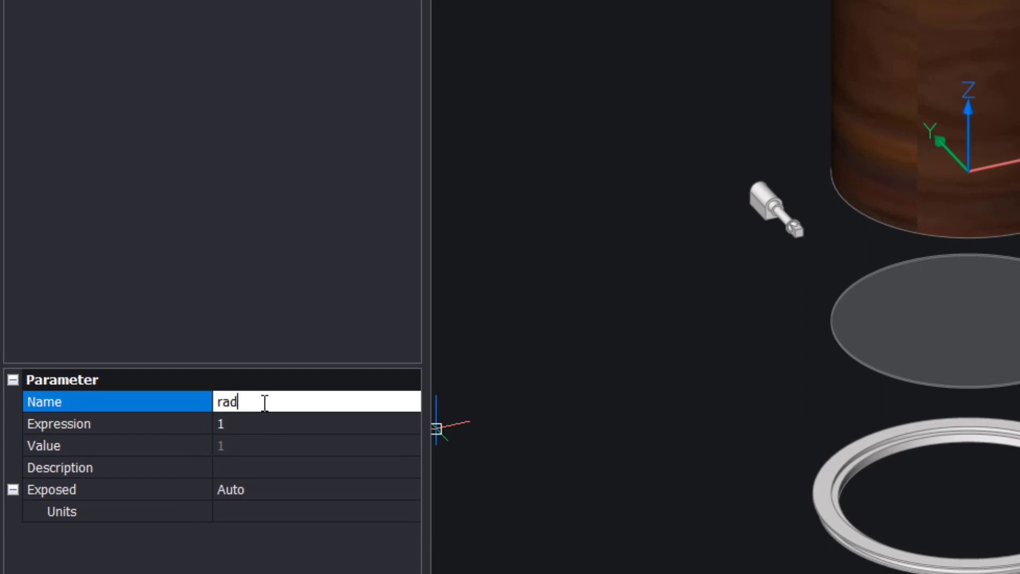
{"action": "left_click", "coordinate": [246, 420]}
{"action": "type", "text": "50"}
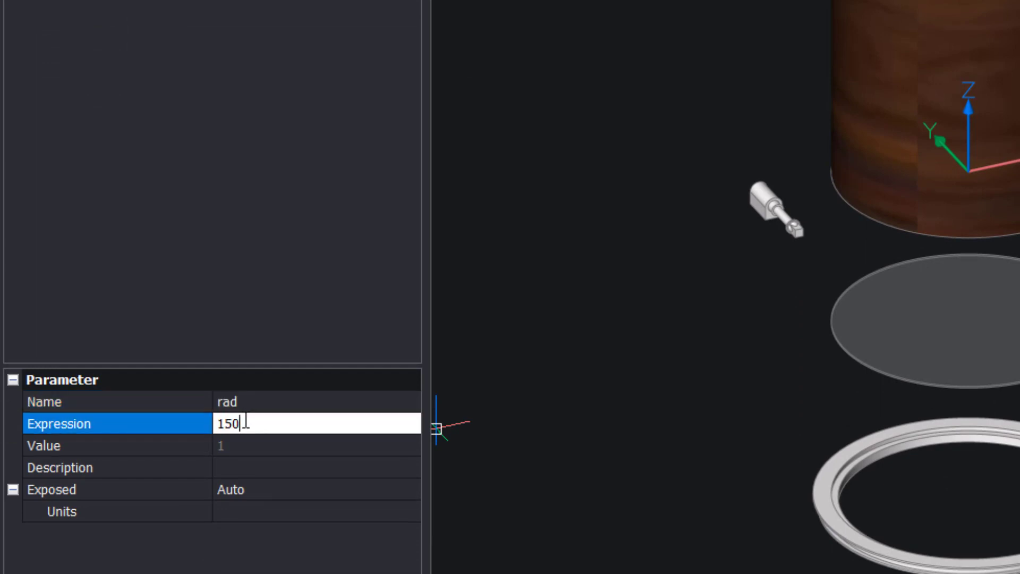
{"action": "key", "text": "Return"}
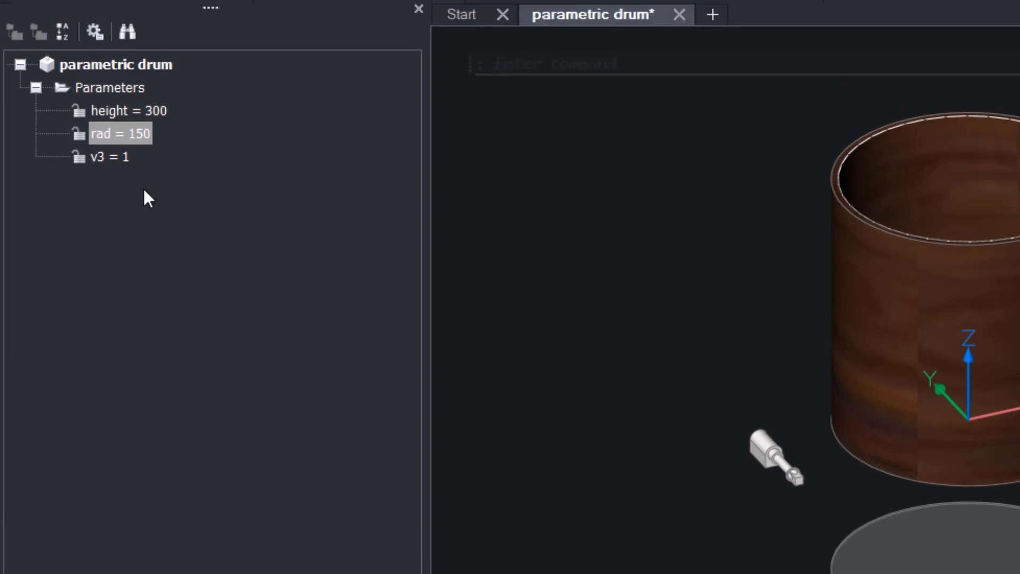
{"action": "left_click", "coordinate": [240, 402]}
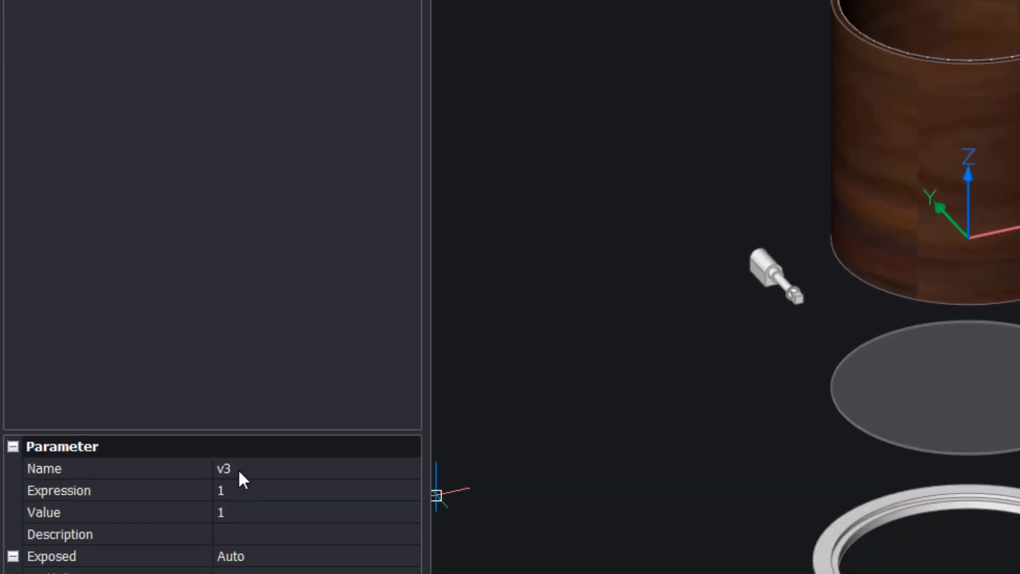
{"action": "type", "text": "bolts"}
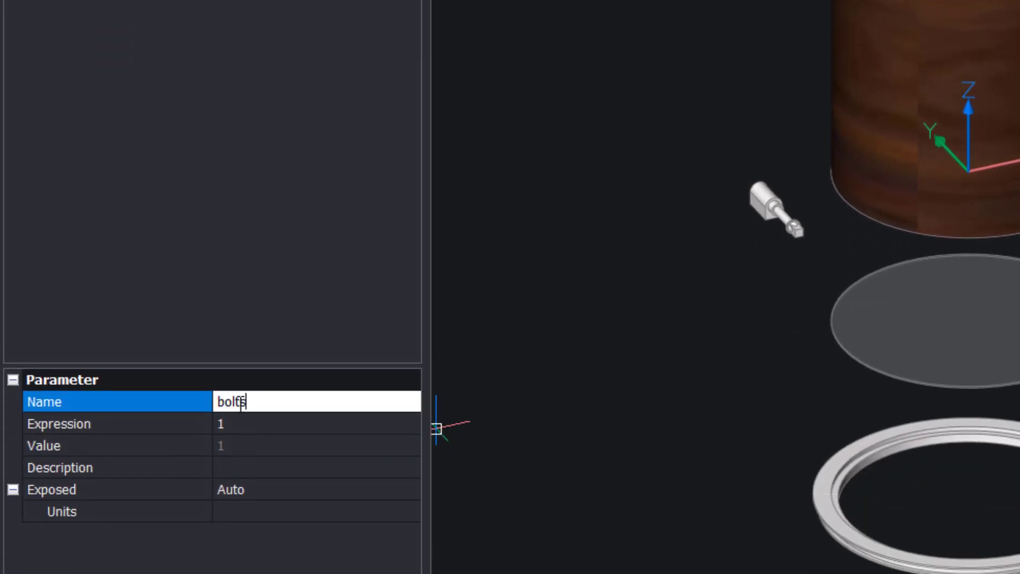
{"action": "left_click", "coordinate": [231, 422]}
{"action": "type", "text": "6"}
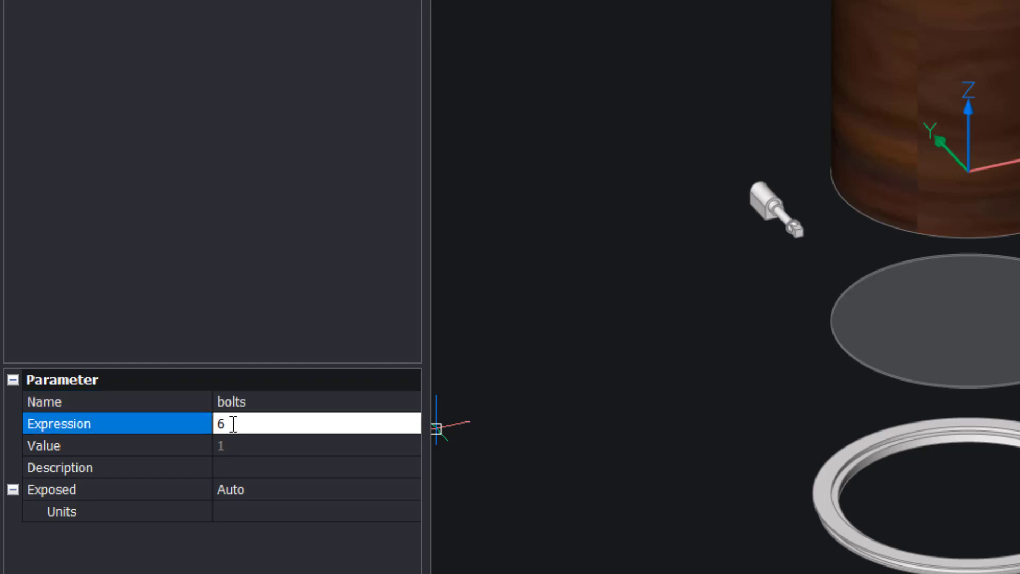
{"action": "left_click", "coordinate": [241, 466]}
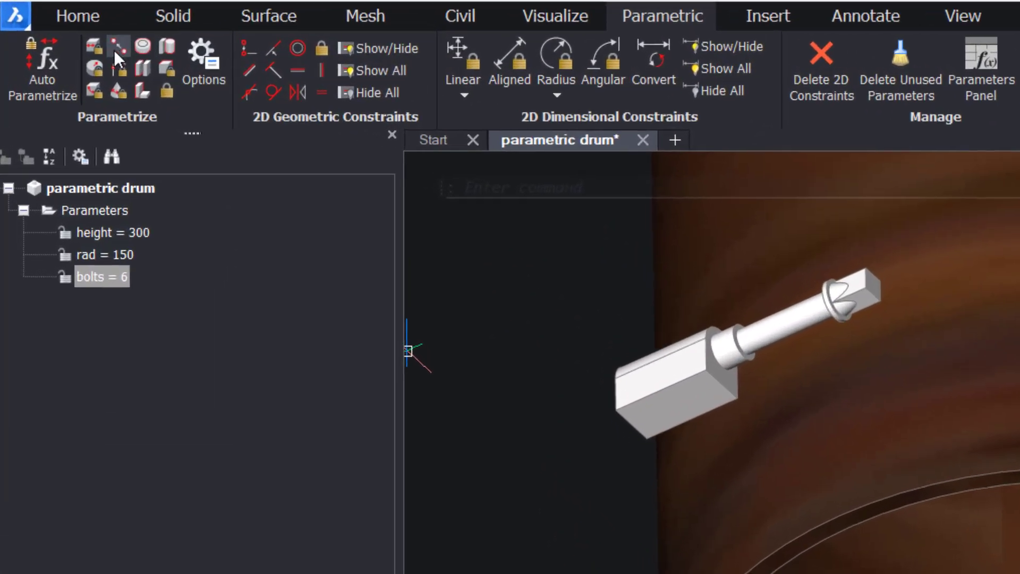
Add Coincident_1, fixing the drum face to the World origin, and return to isometric view.
{"action": "left_click", "coordinate": [117, 49]}
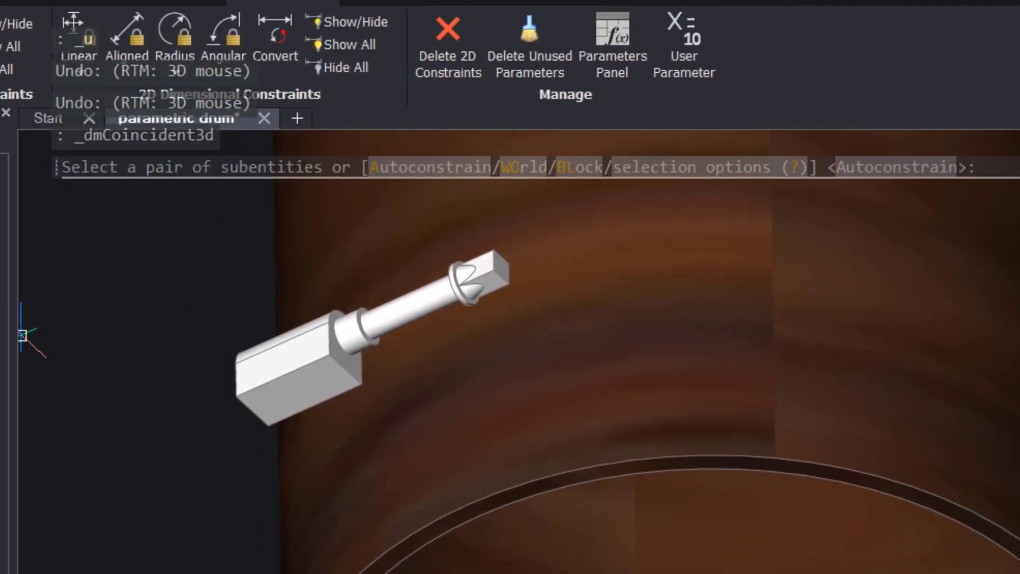
{"action": "left_click", "coordinate": [500, 165]}
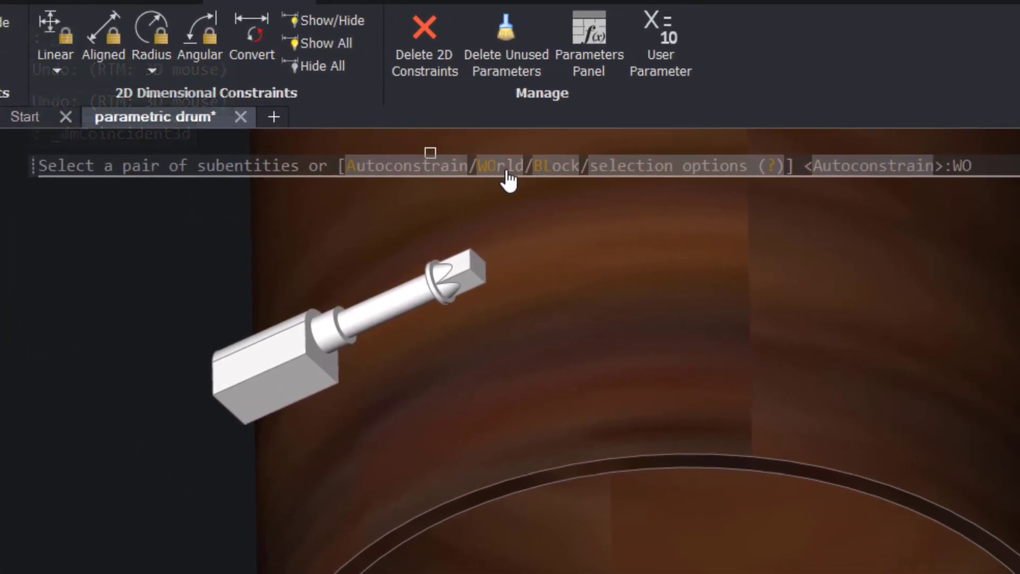
{"action": "left_click", "coordinate": [505, 169]}
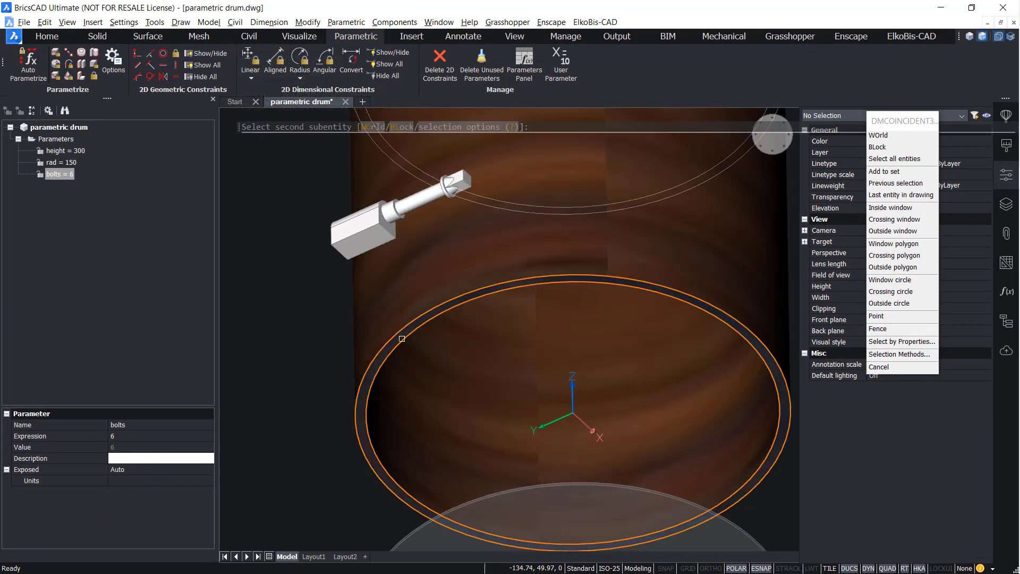
{"action": "left_click", "coordinate": [402, 338]}
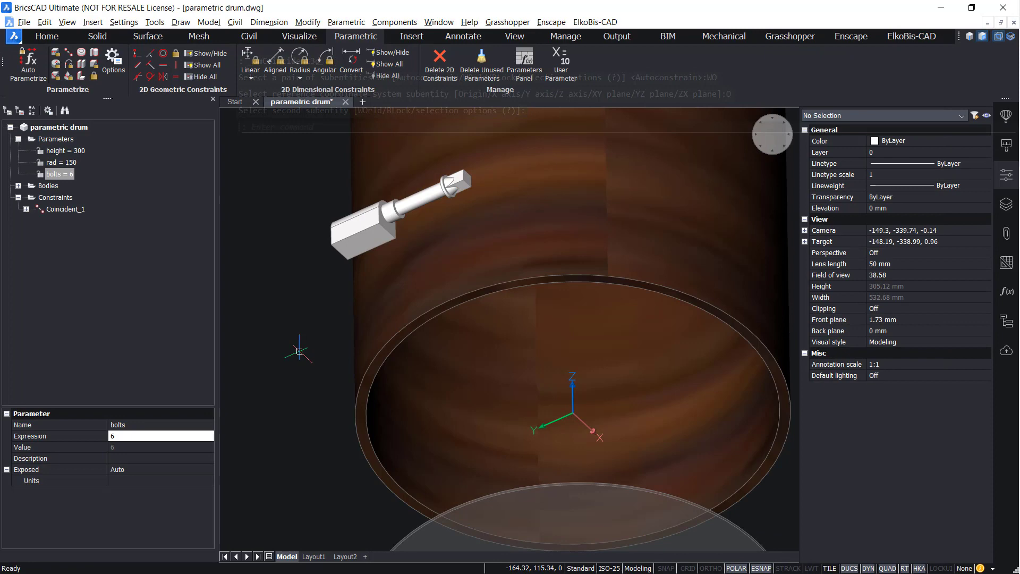
{"action": "left_click", "coordinate": [749, 149]}
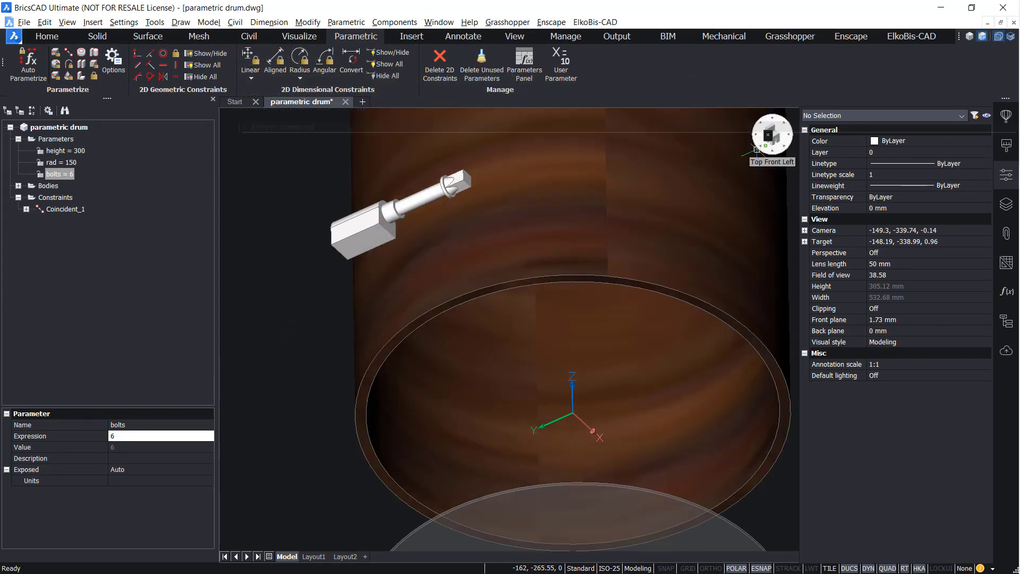
{"action": "left_click", "coordinate": [755, 150]}
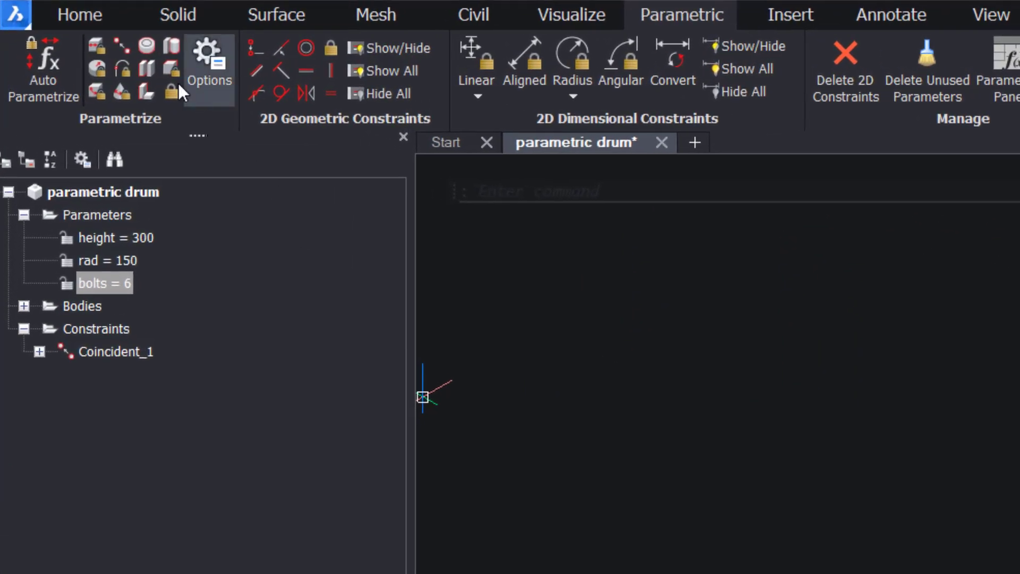
Add the Radius_2 = rad constraint on the disk edge, then inspect it and rad.
{"action": "left_click", "coordinate": [102, 69]}
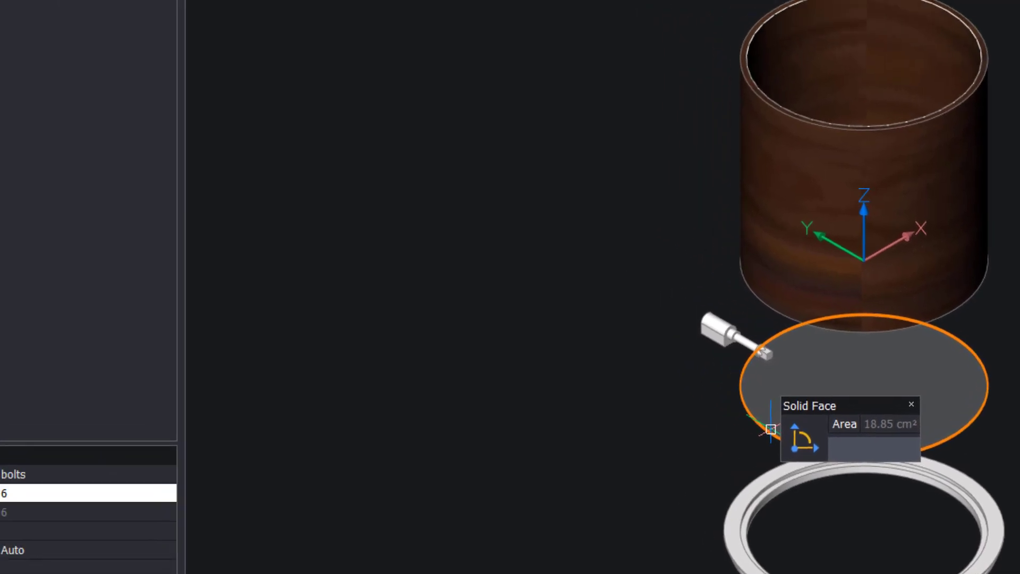
{"action": "left_click", "coordinate": [133, 215]}
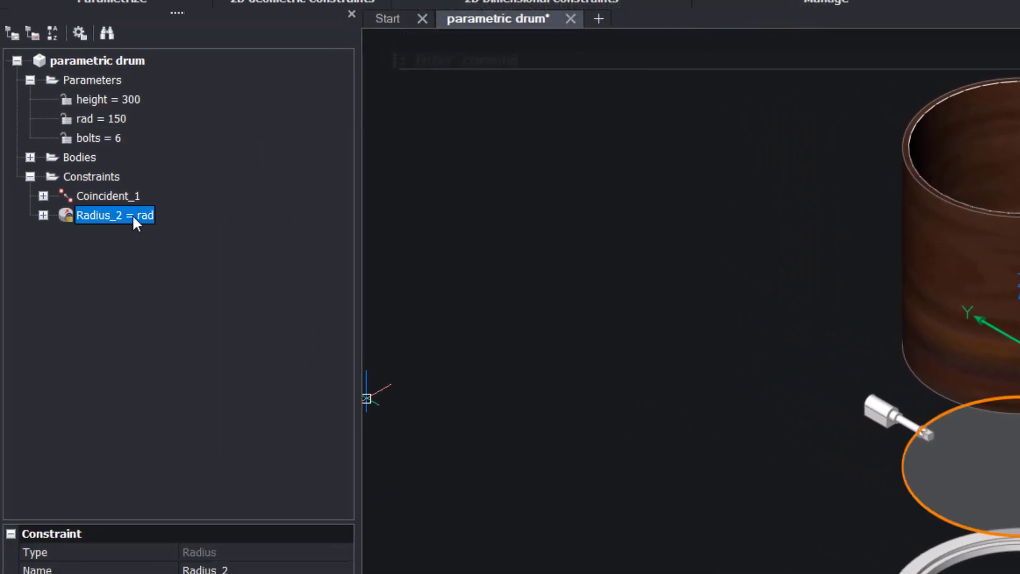
{"action": "right_click", "coordinate": [132, 215]}
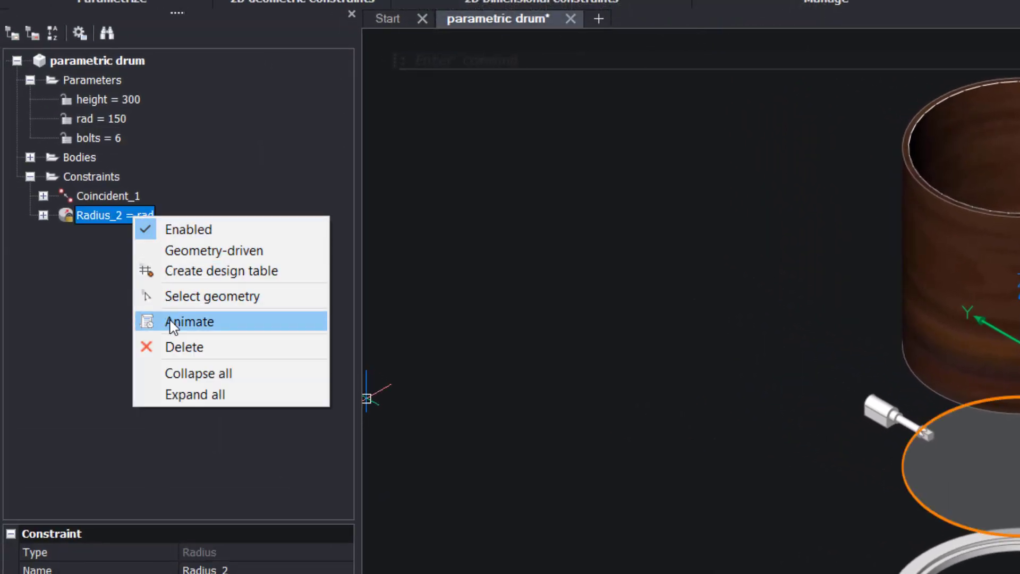
{"action": "key", "text": "Escape"}
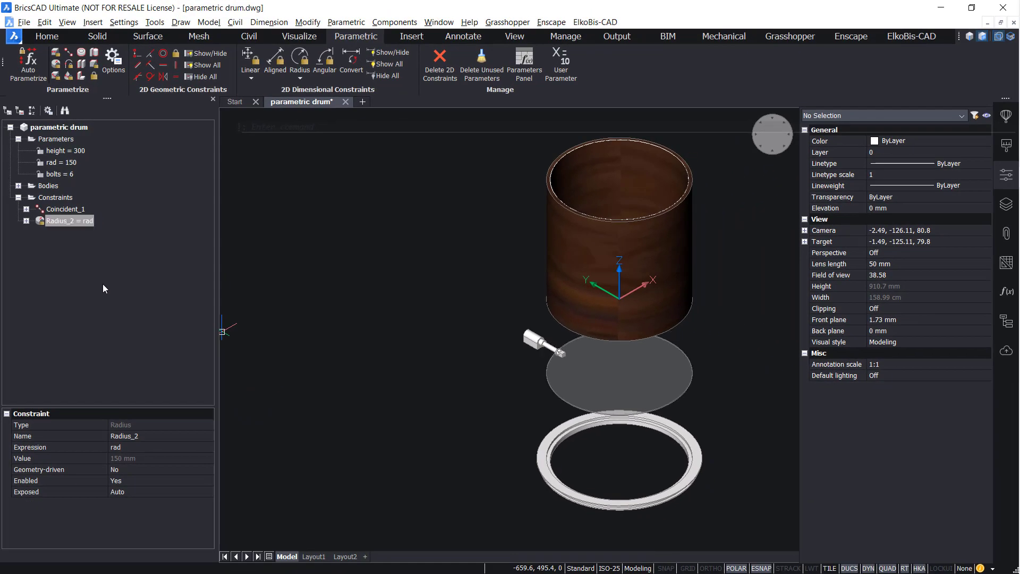
{"action": "left_click", "coordinate": [63, 163]}
{"action": "right_click", "coordinate": [70, 163]}
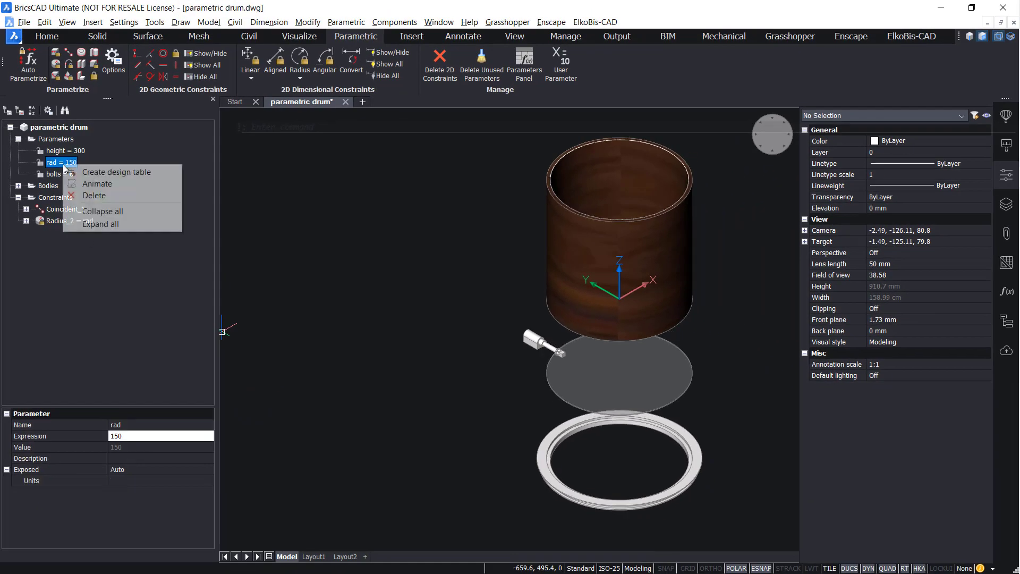
{"action": "left_click", "coordinate": [88, 184]}
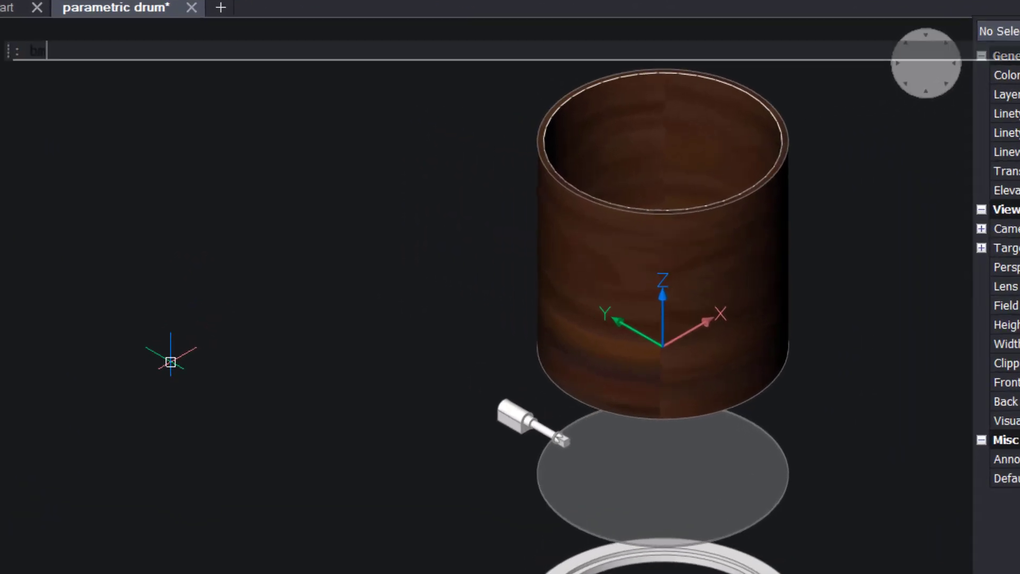
{"action": "type", "text": "BMFORM"}
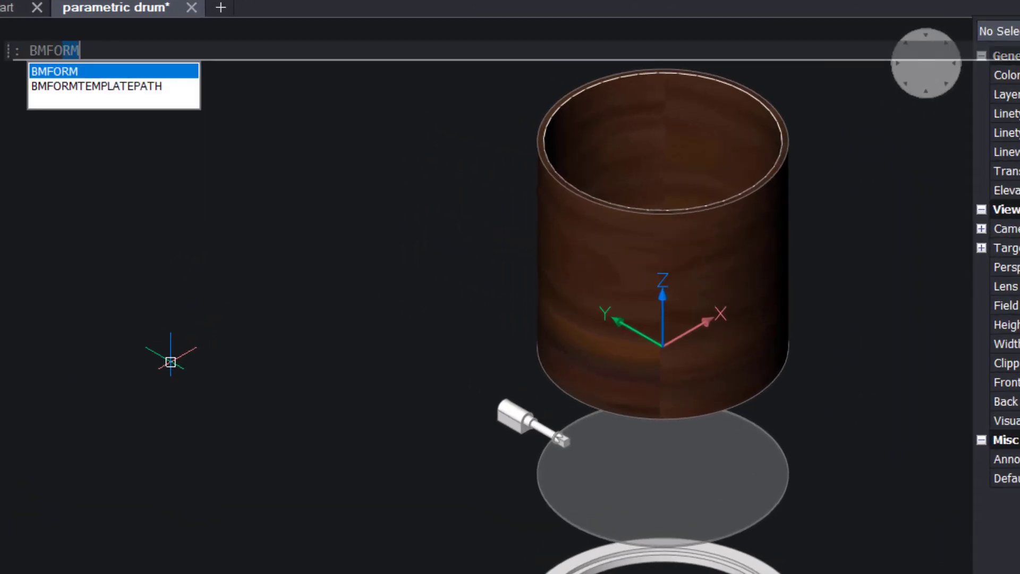
Form the grey disk into a component saved as skin, based at the disk centre.
{"action": "key", "text": "Return"}
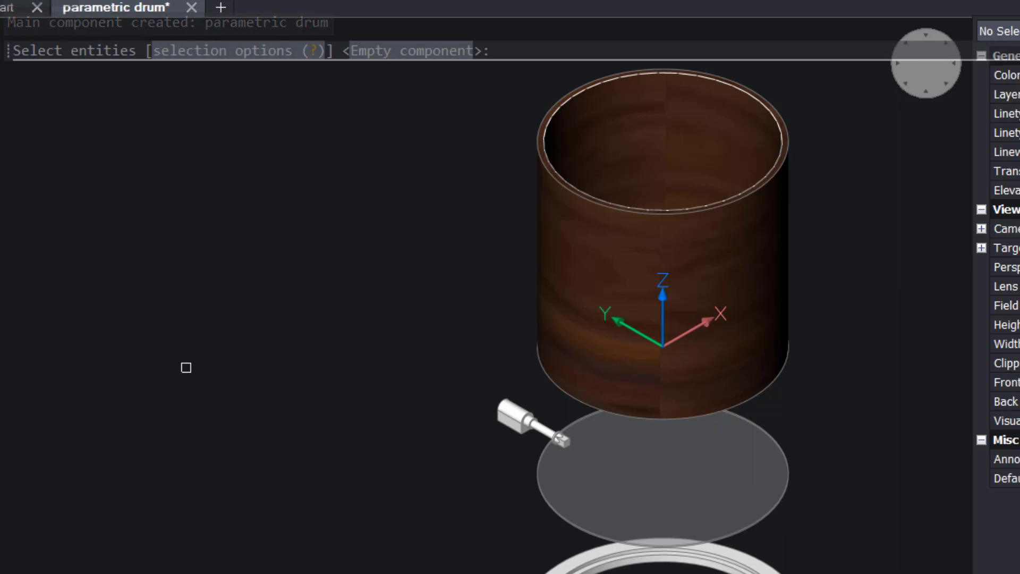
{"action": "left_click", "coordinate": [655, 492]}
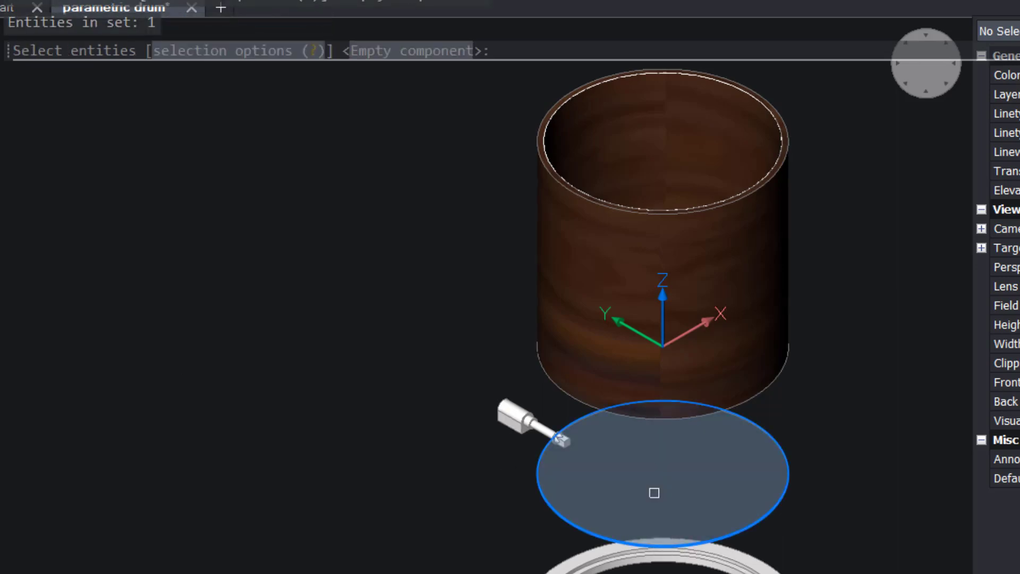
{"action": "key", "text": "Return"}
{"action": "right_click", "coordinate": [653, 488], "text": "shift"}
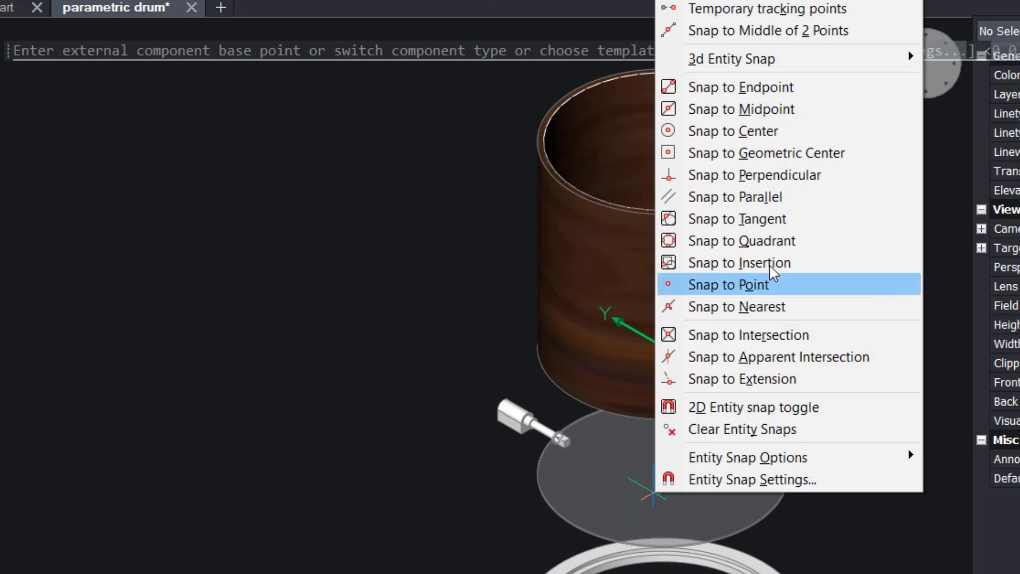
{"action": "left_click", "coordinate": [787, 143]}
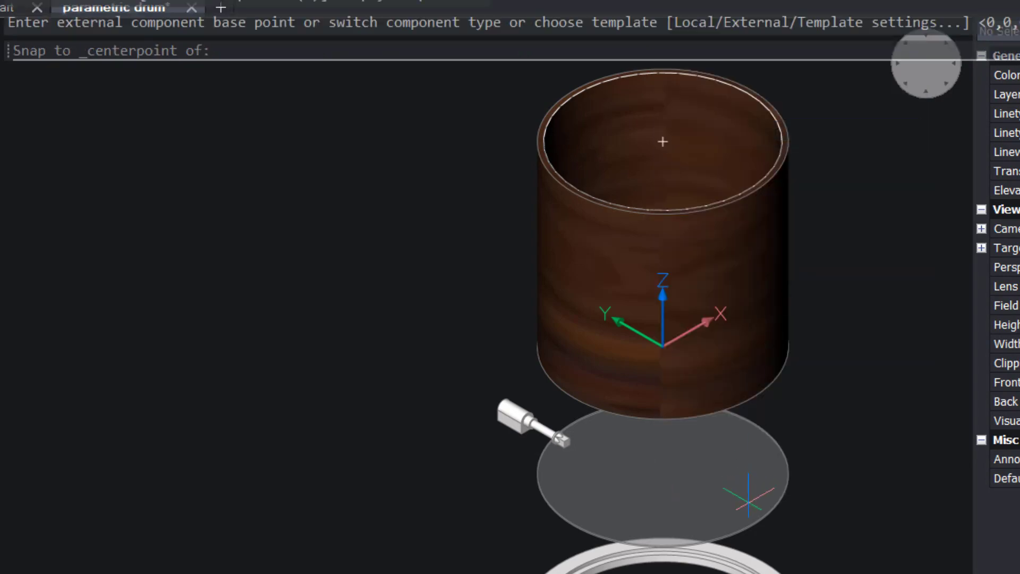
{"action": "left_click", "coordinate": [662, 475]}
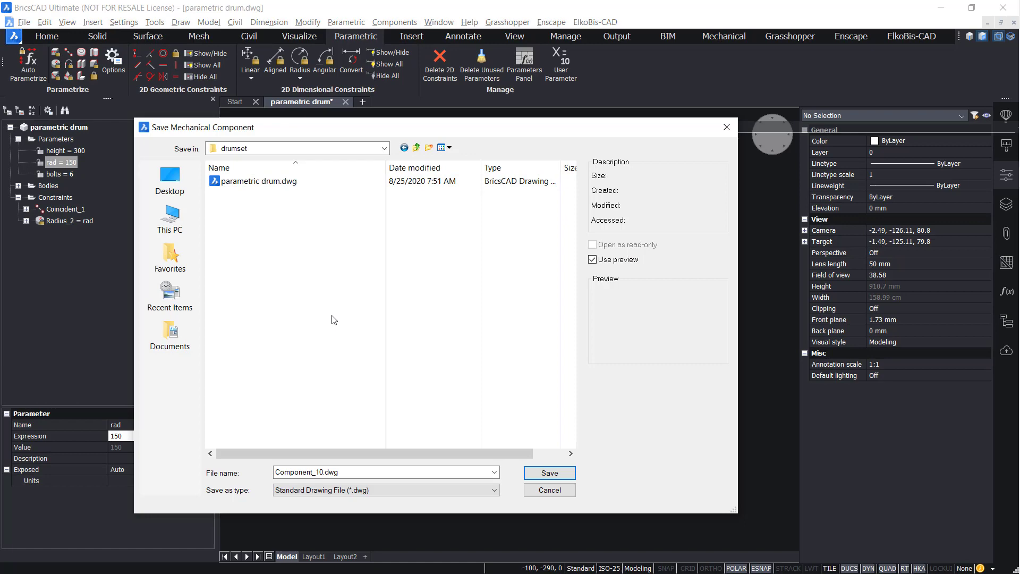
{"action": "type", "text": "skin"}
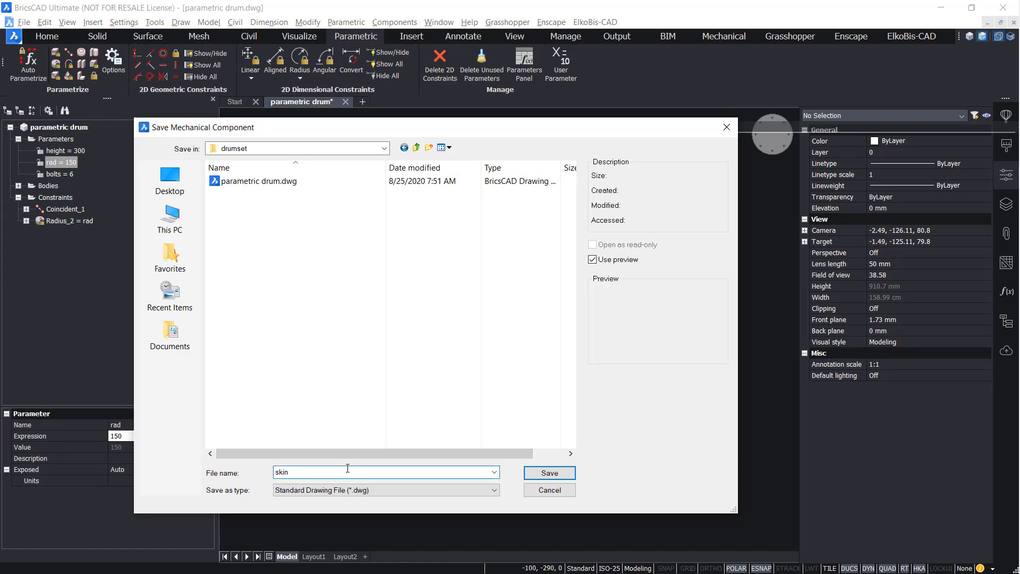
{"action": "key", "text": "Return"}
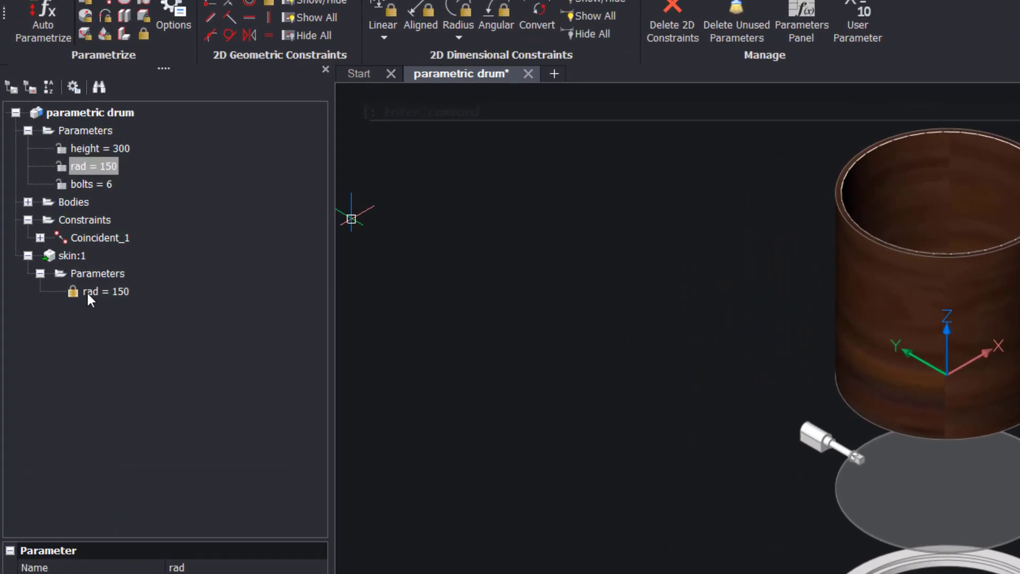
Link skin:1's rad parameter to the drum's top-level rad, then select the bottom ring.
{"action": "right_click", "coordinate": [87, 292]}
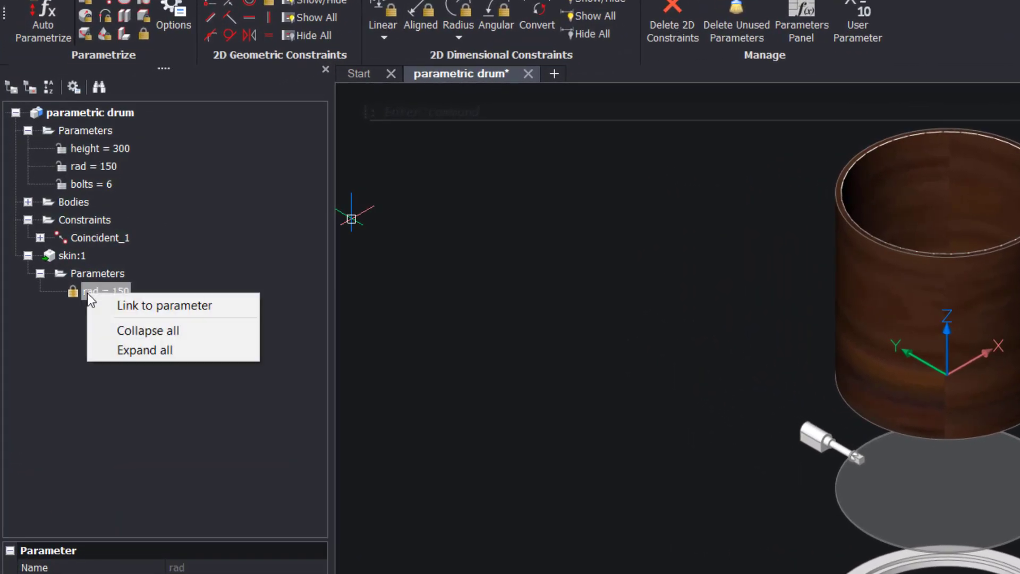
{"action": "left_click", "coordinate": [146, 304]}
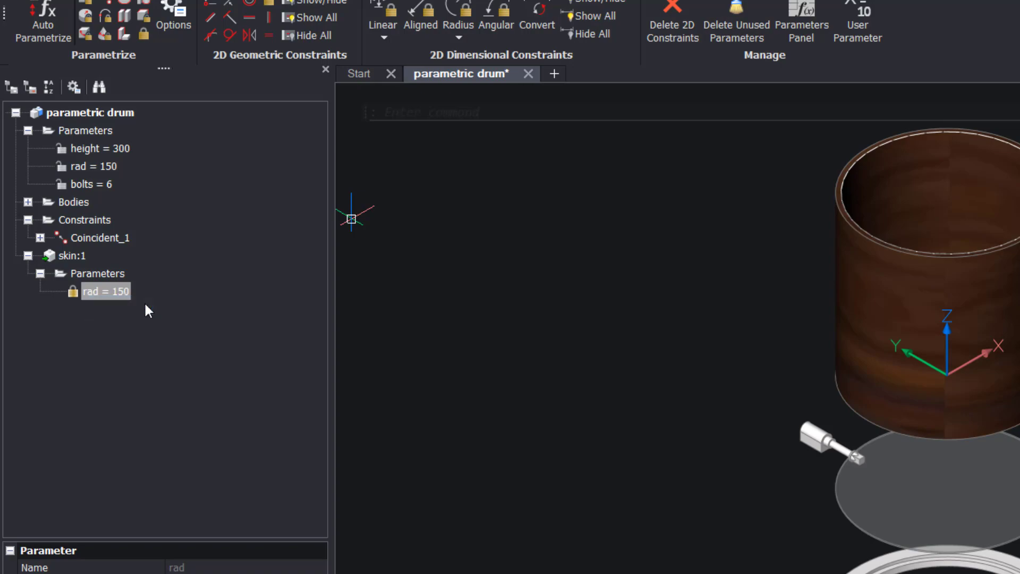
{"action": "right_click", "coordinate": [102, 166]}
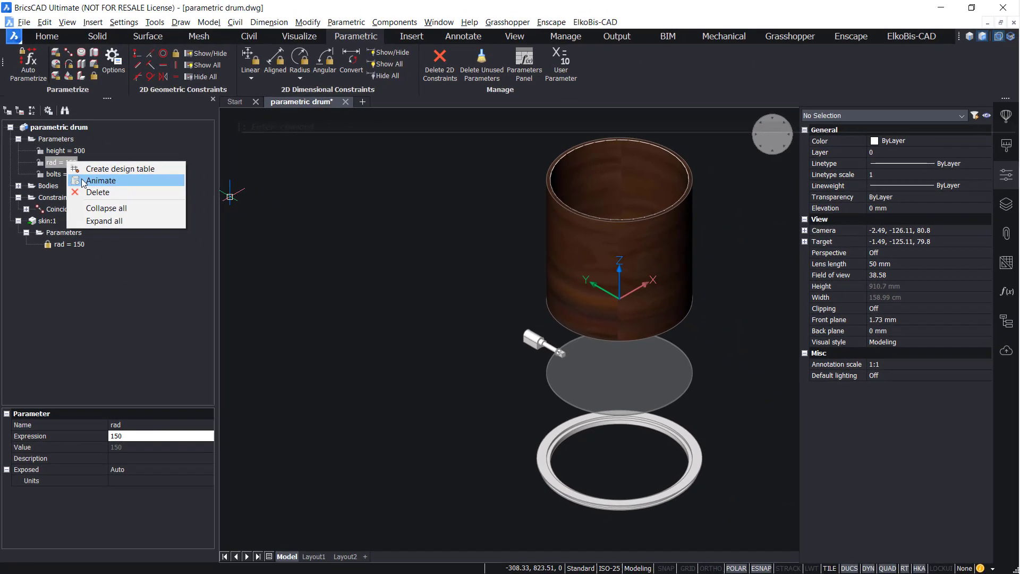
{"action": "left_click", "coordinate": [81, 182]}
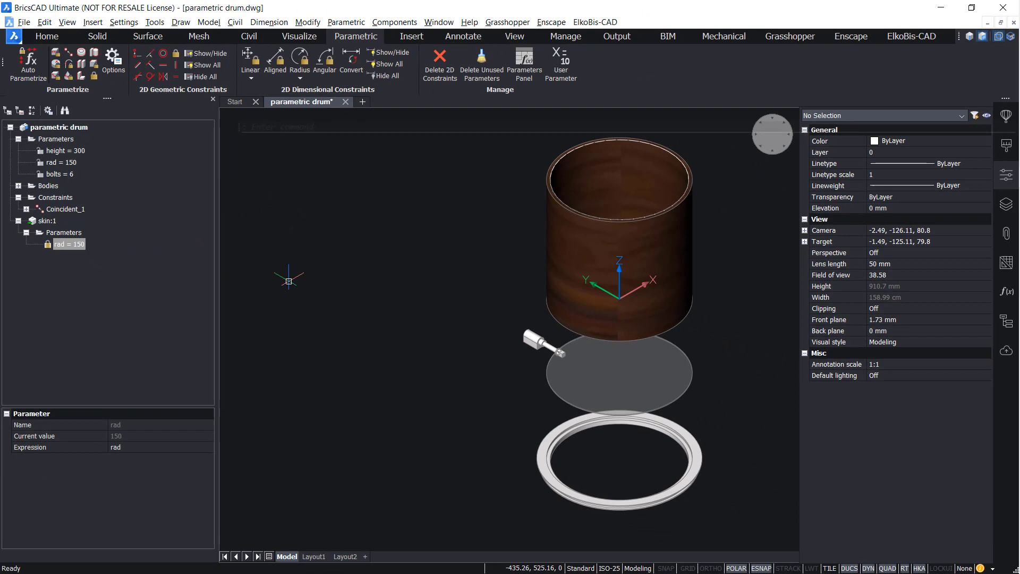
{"action": "left_click", "coordinate": [734, 493]}
{"action": "left_click", "coordinate": [469, 432]}
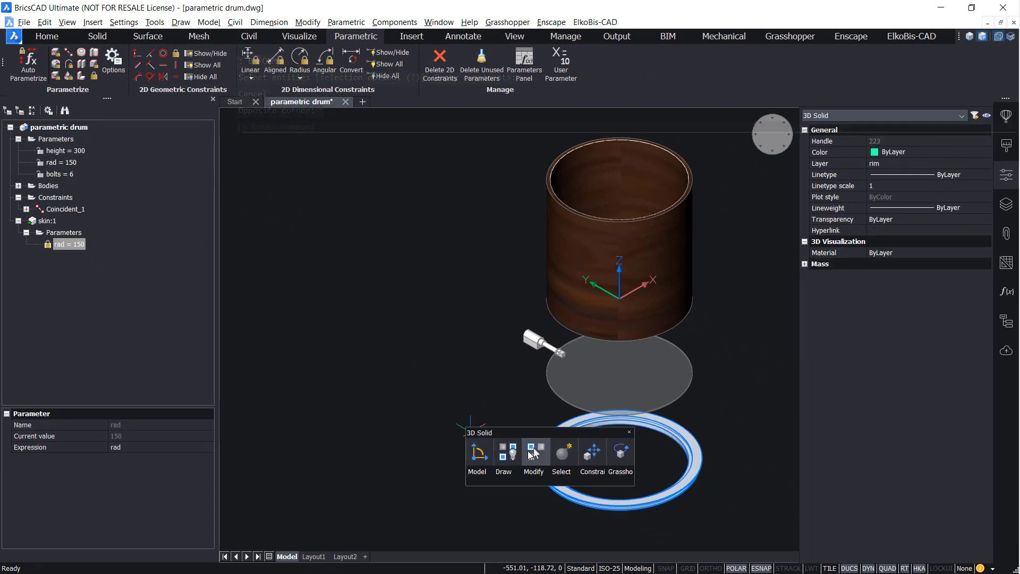
Isolate the bottom ring and orbit the view around it.
{"action": "left_click", "coordinate": [528, 450]}
{"action": "middle_click_drag", "start_coordinate": [528, 451], "coordinate": [545, 369], "text": "shift"}
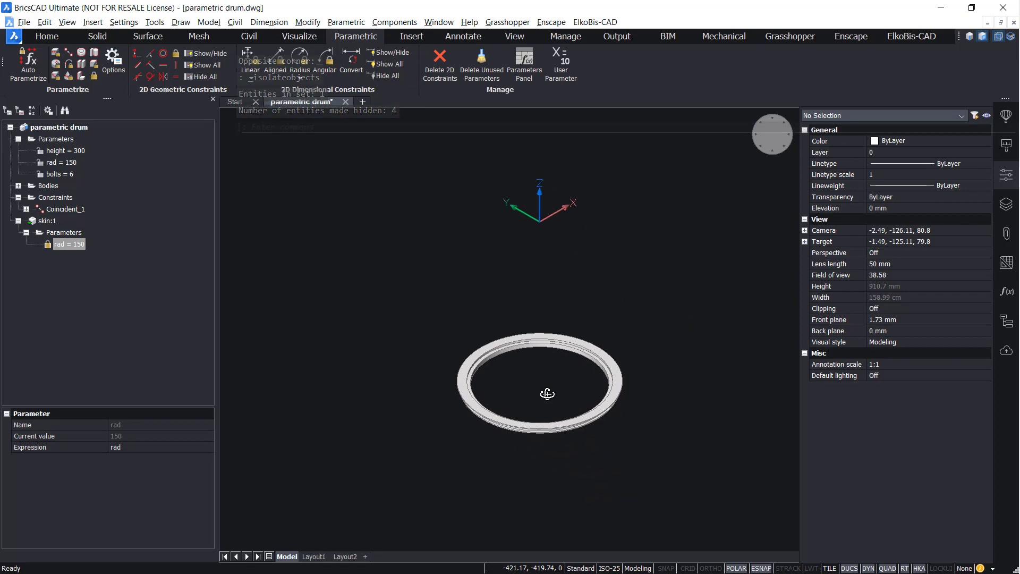
{"action": "scroll", "coordinate": [545, 369], "scroll_direction": "up", "scroll_amount": 5}
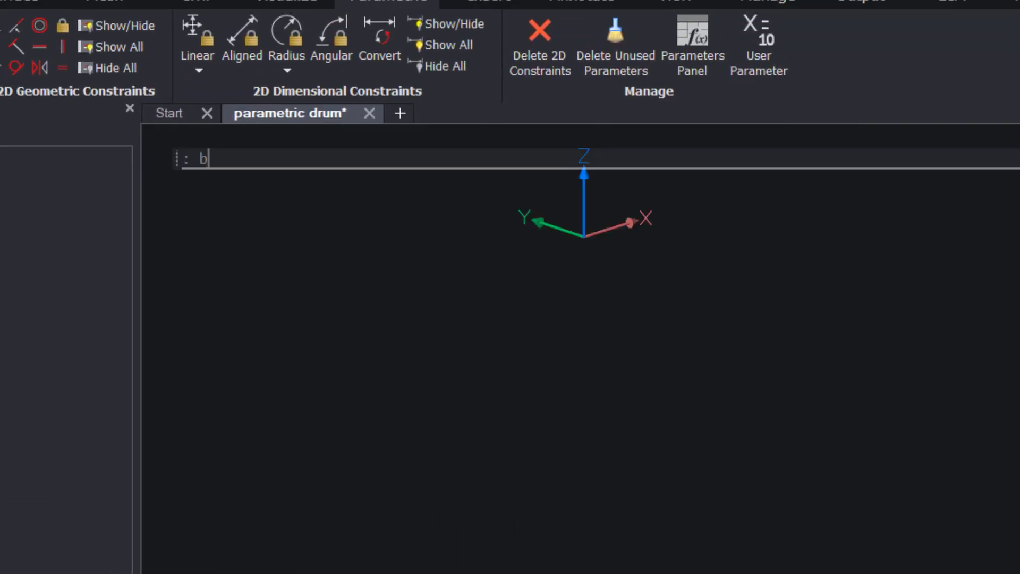
{"action": "type", "text": "mfo"}
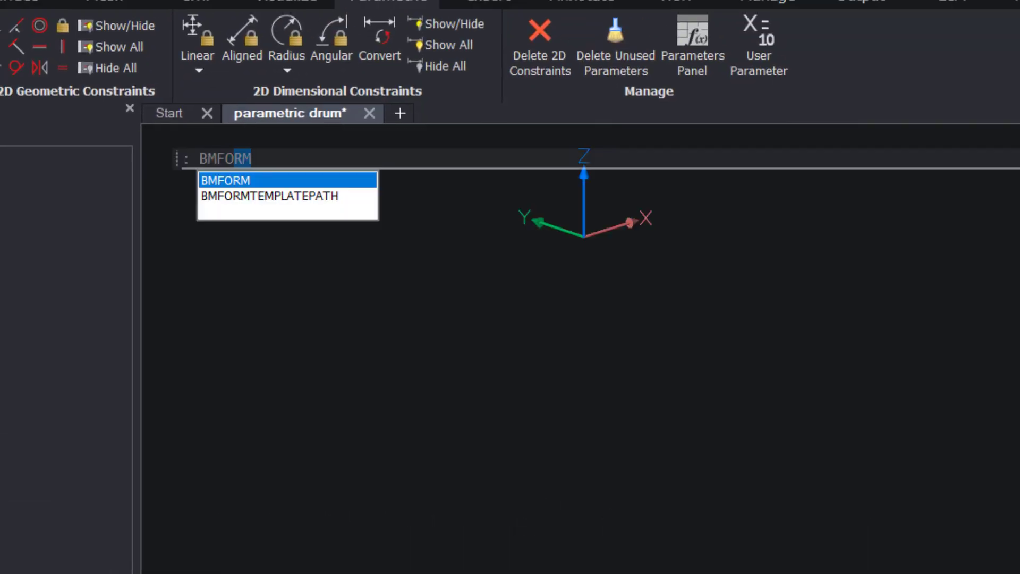
Form an empty local component named ring, based at the ring's geometric centre.
{"action": "key", "text": "Return"}
{"action": "key", "text": "colon"}
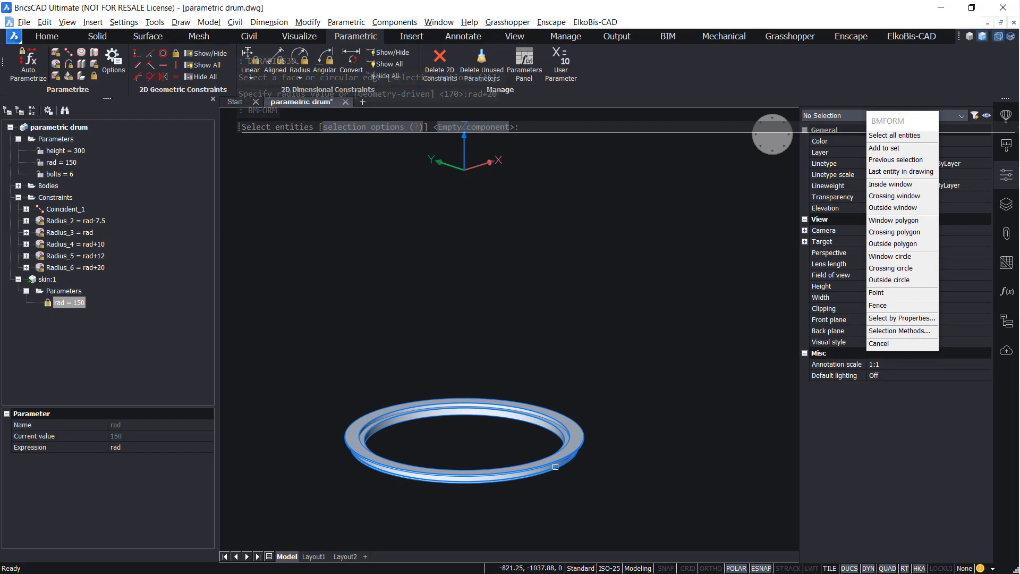
{"action": "key", "text": "Return"}
{"action": "right_click", "coordinate": [635, 170], "text": "shift"}
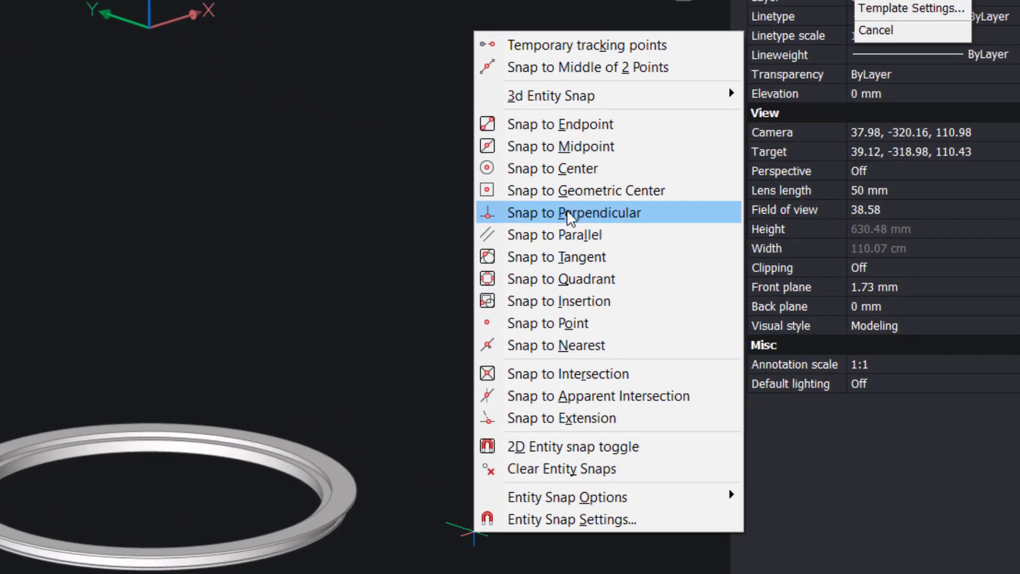
{"action": "left_click", "coordinate": [571, 190]}
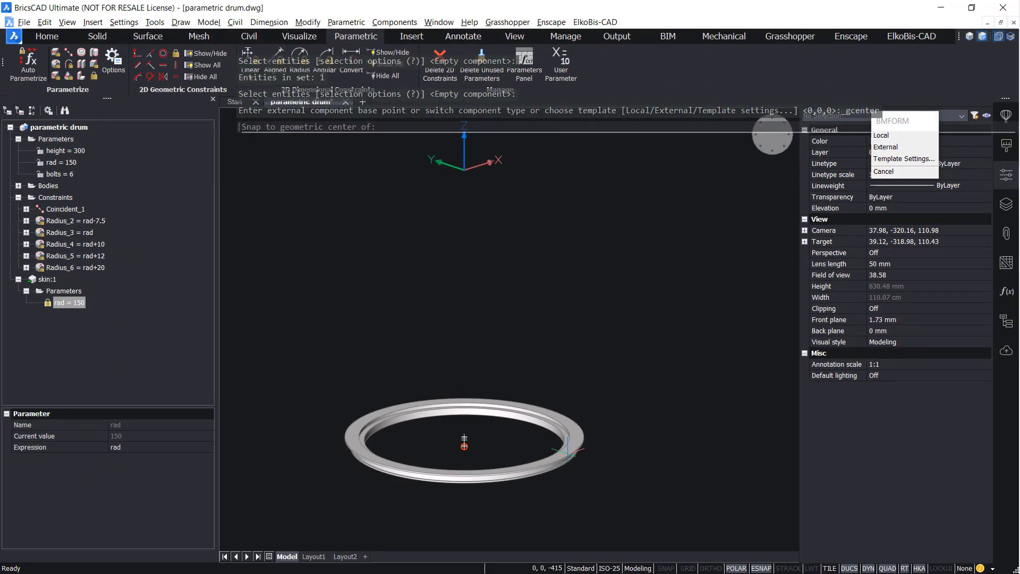
{"action": "left_click", "coordinate": [464, 440]}
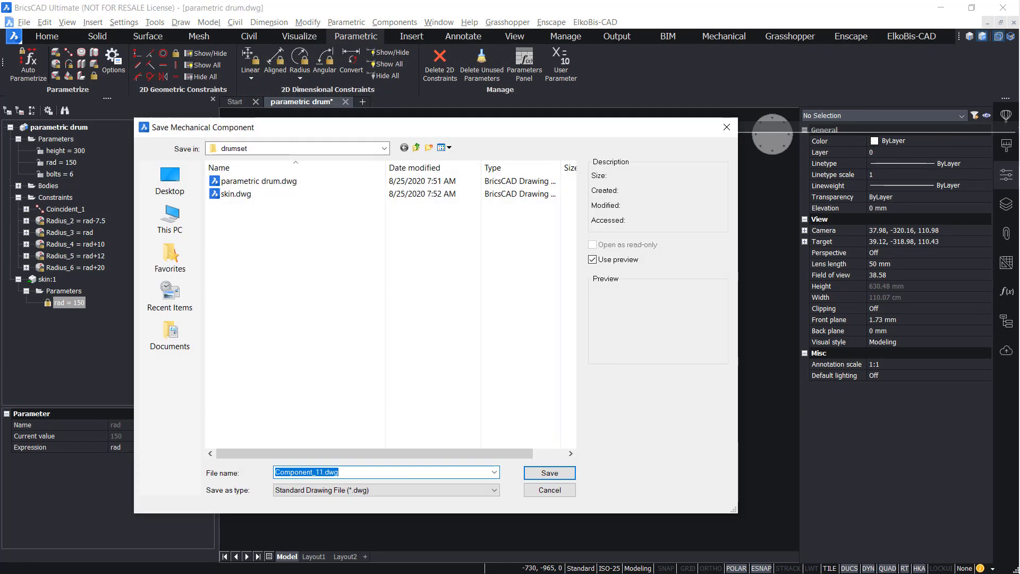
{"action": "type", "text": "ring"}
{"action": "key", "text": "Return"}
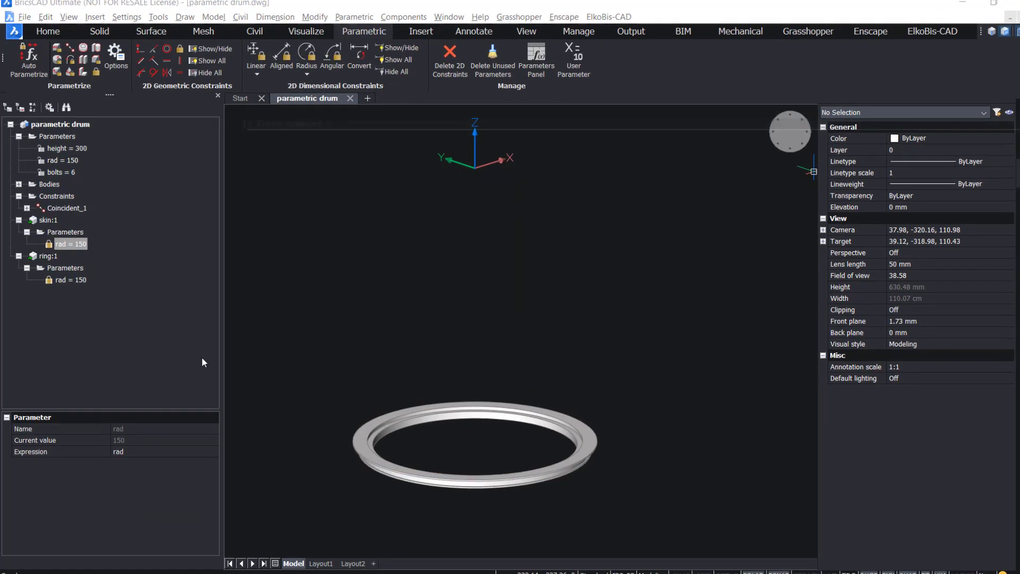
Check the rad parameter options for the skin and the drum.
{"action": "right_click", "coordinate": [82, 243]}
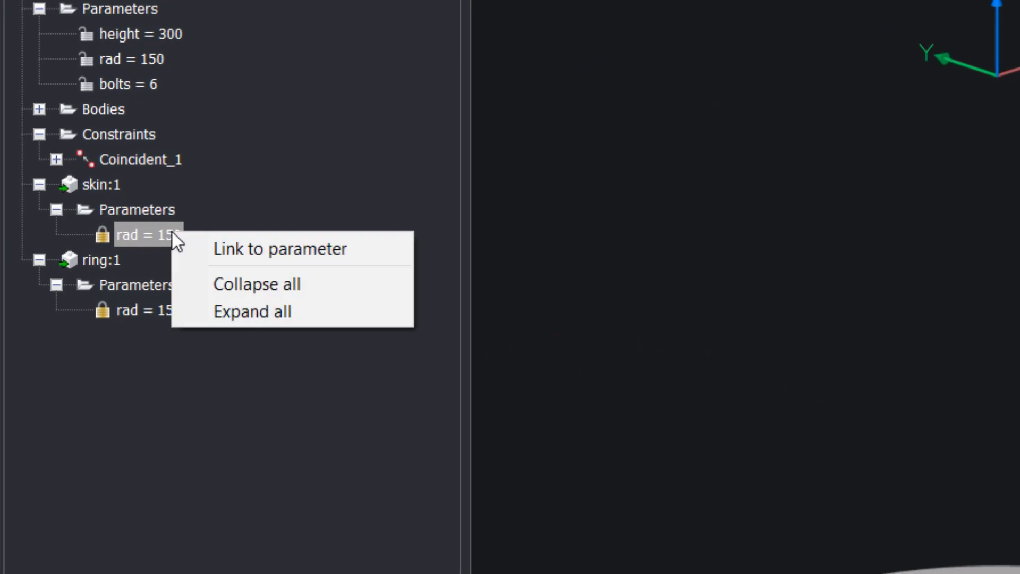
{"action": "left_click", "coordinate": [209, 240]}
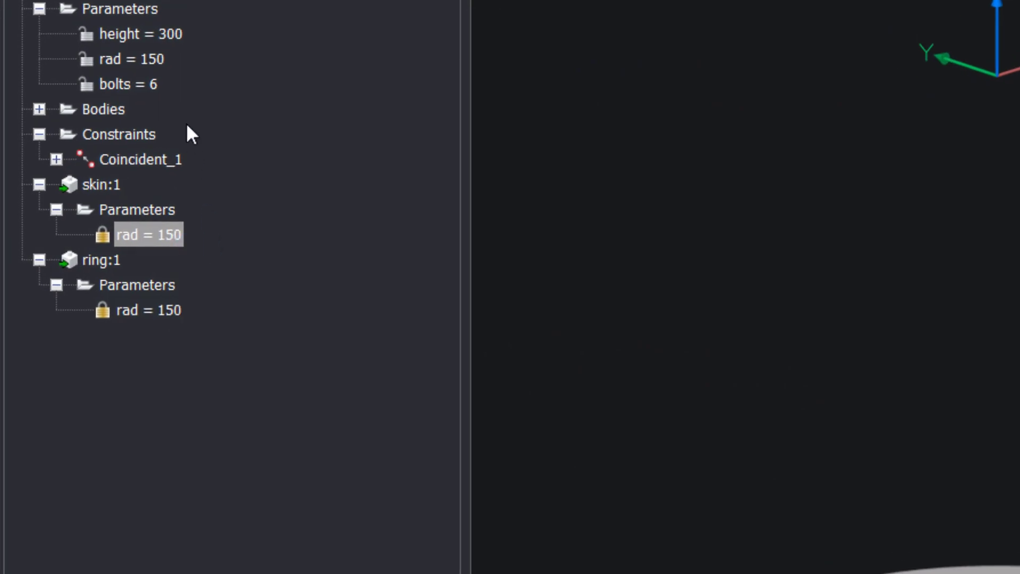
{"action": "right_click", "coordinate": [151, 60]}
{"action": "left_click", "coordinate": [86, 177]}
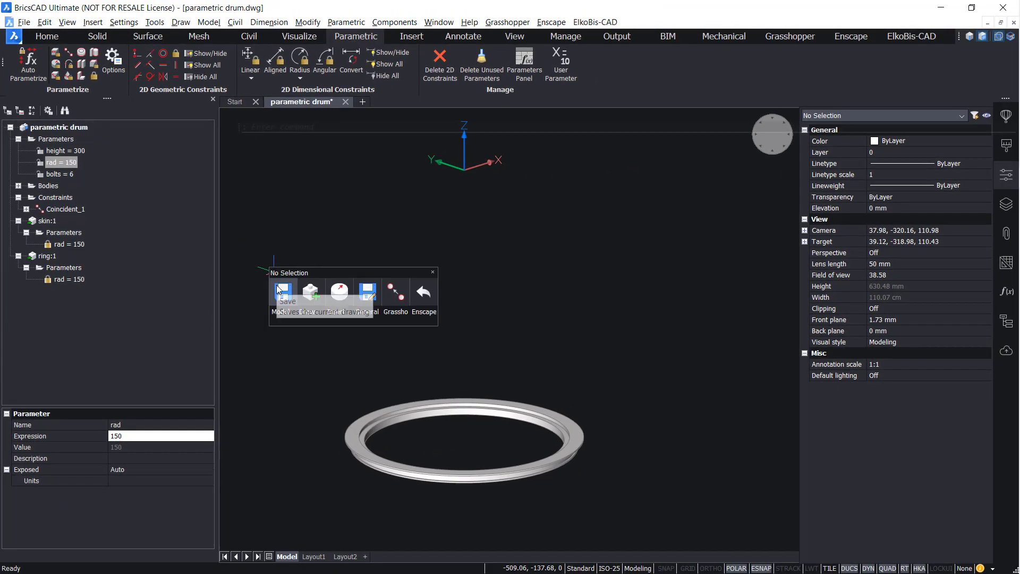
{"action": "mouse_move", "coordinate": [279, 271]}
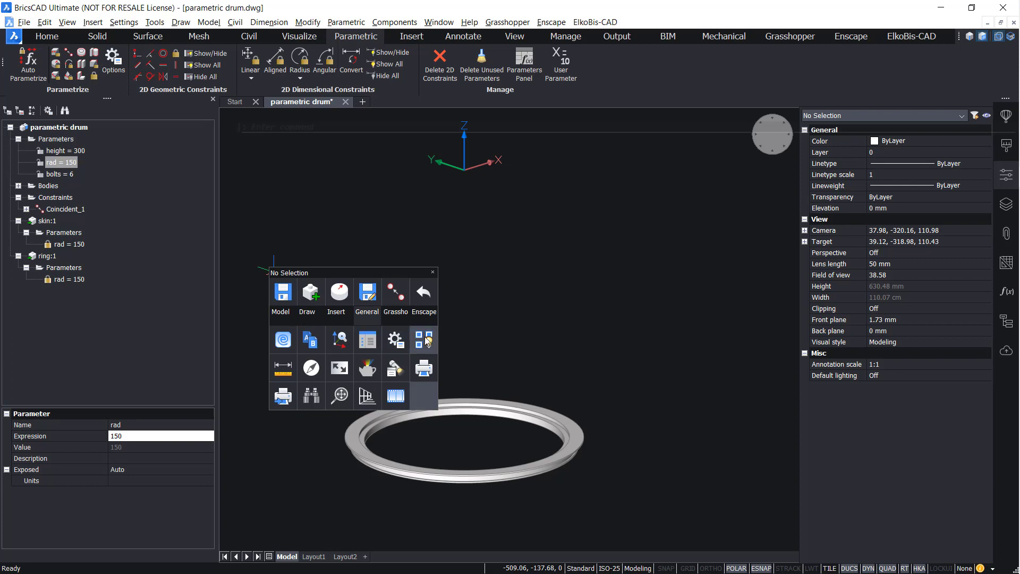
Unisolate all parts and select the bolt in isometric view.
{"action": "left_click", "coordinate": [426, 340]}
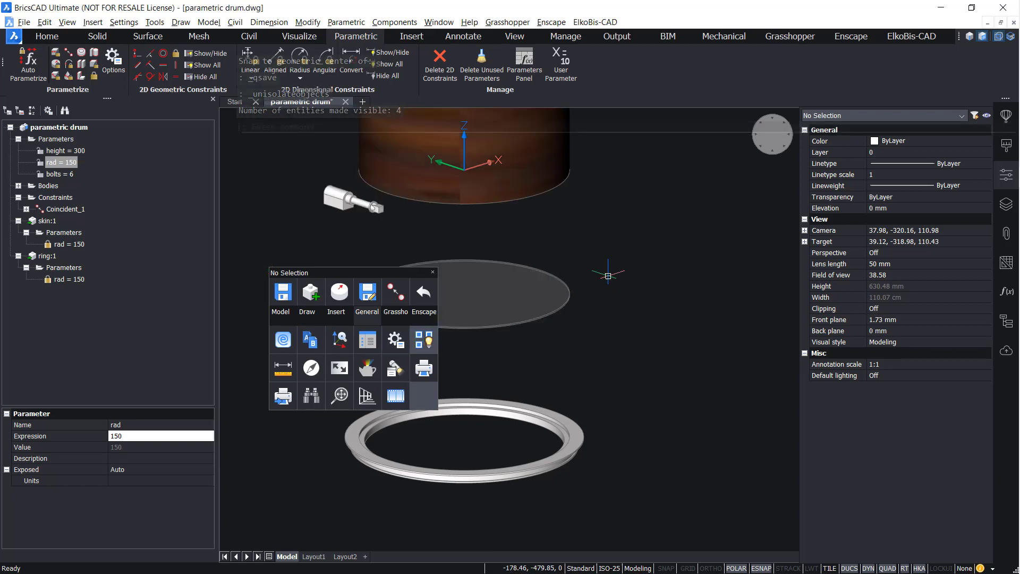
{"action": "left_click", "coordinate": [763, 142]}
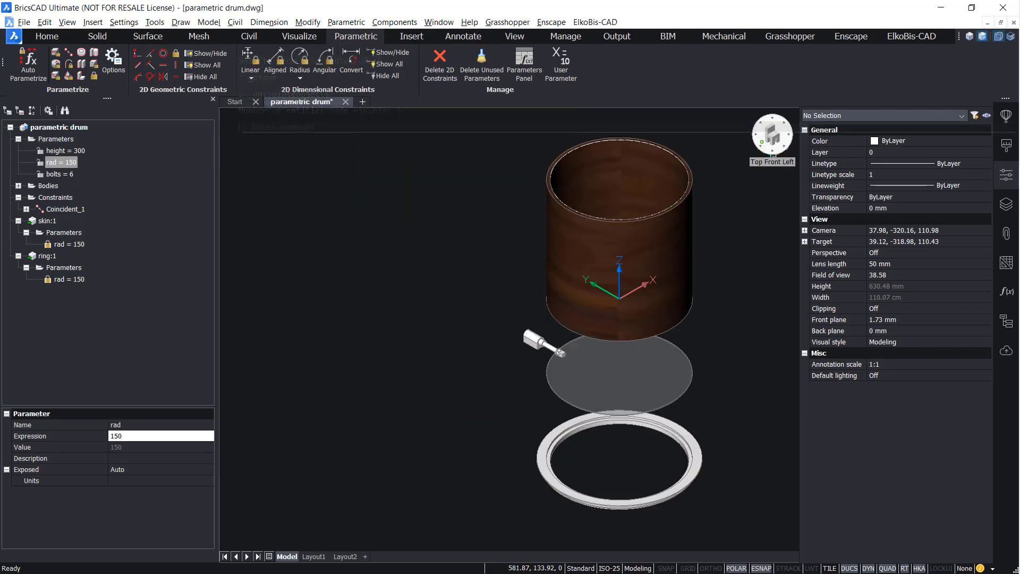
{"action": "left_click", "coordinate": [534, 313]}
{"action": "left_click", "coordinate": [481, 373]}
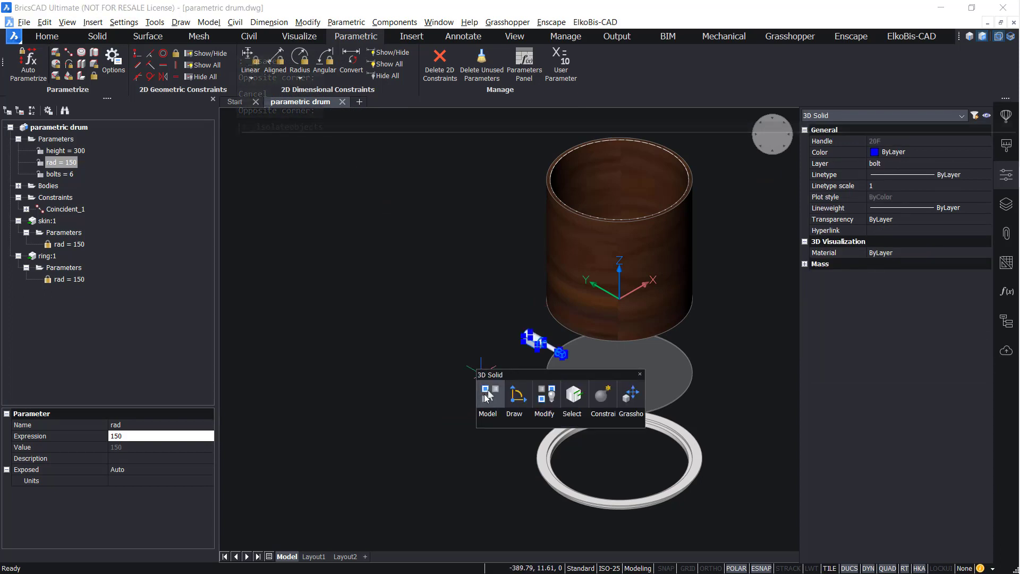
Isolate the bolt and view it from the Top.
{"action": "left_click", "coordinate": [485, 389]}
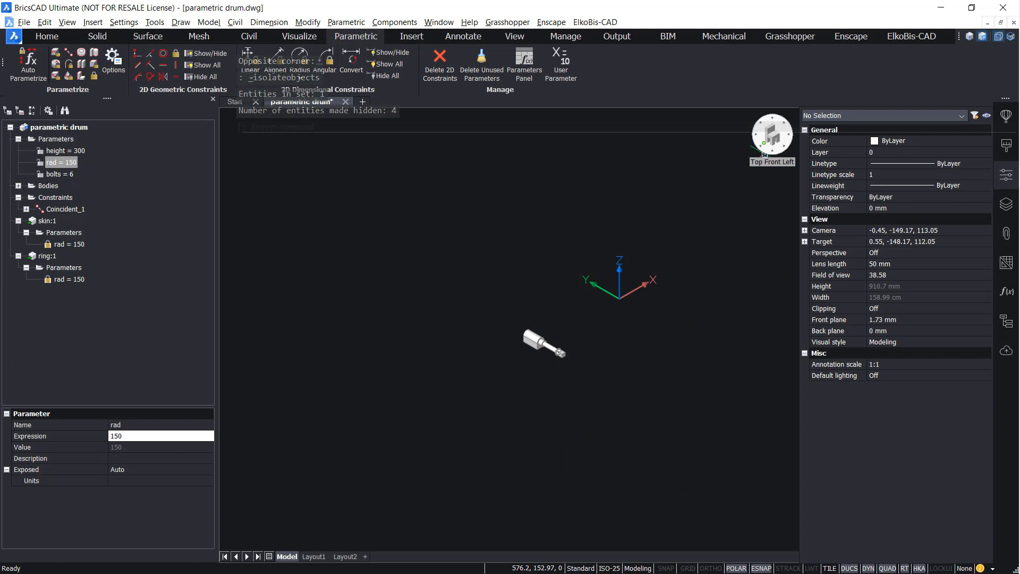
{"action": "left_click", "coordinate": [765, 150]}
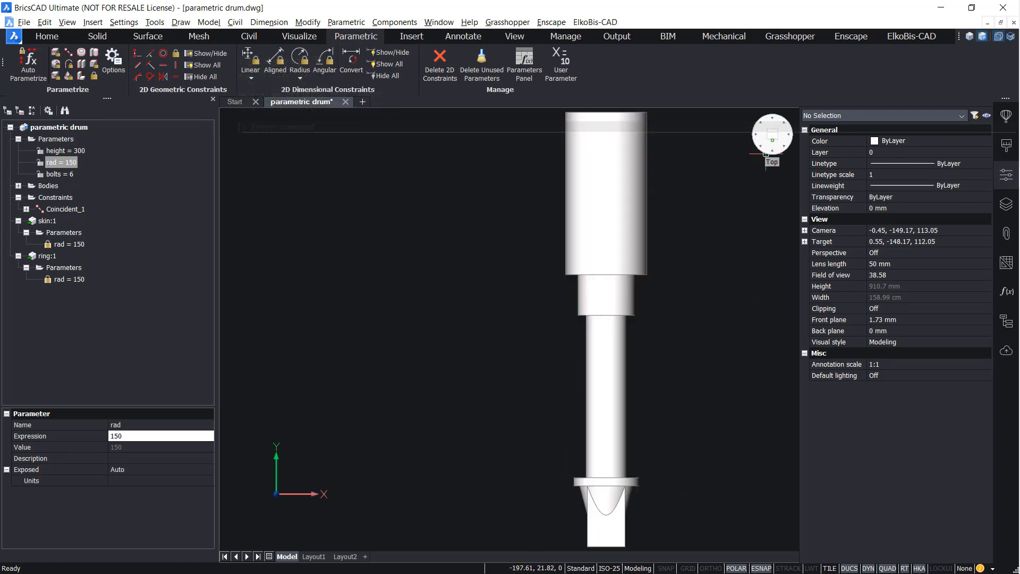
{"action": "scroll", "coordinate": [480, 340], "scroll_direction": "down", "scroll_amount": 3}
{"action": "scroll", "coordinate": [480, 339], "scroll_direction": "down", "scroll_amount": 3}
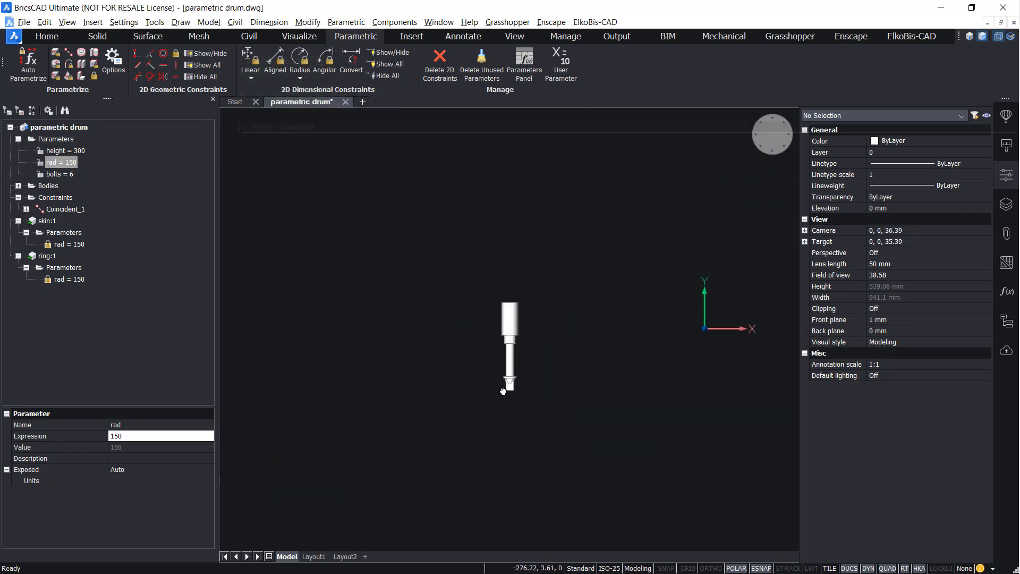
{"action": "left_click", "coordinate": [609, 490]}
Mirror-copy the bolt with Manipulate across a line 142 units away.
{"action": "left_click", "coordinate": [488, 344]}
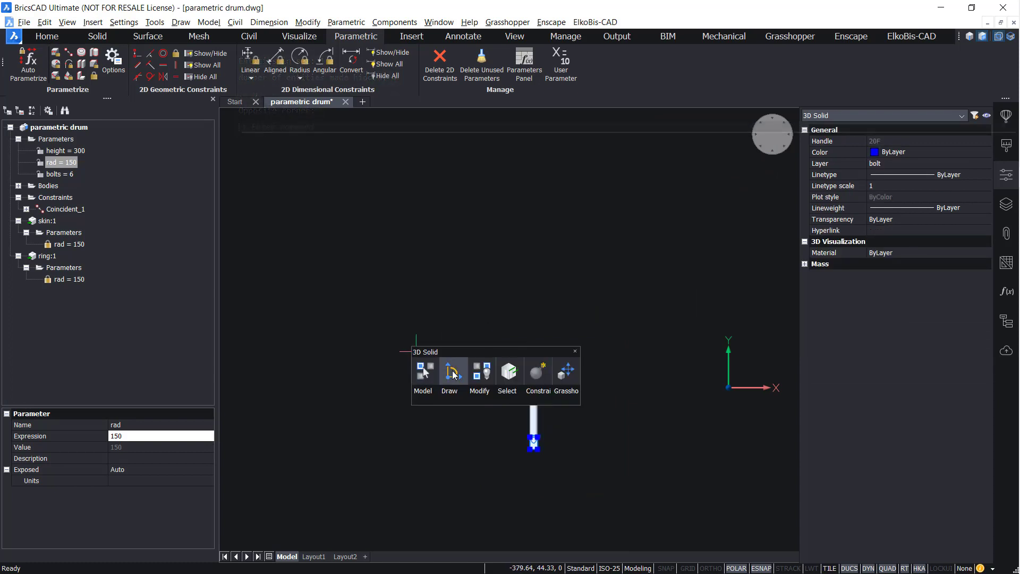
{"action": "left_click", "coordinate": [534, 407]}
{"action": "left_click", "coordinate": [533, 345]}
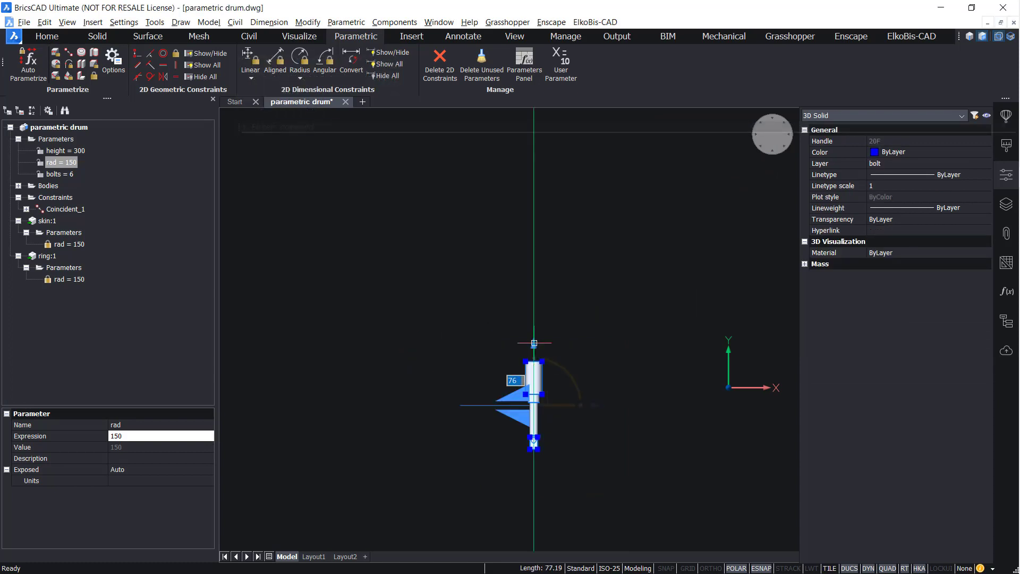
{"action": "key", "text": "ctrl"}
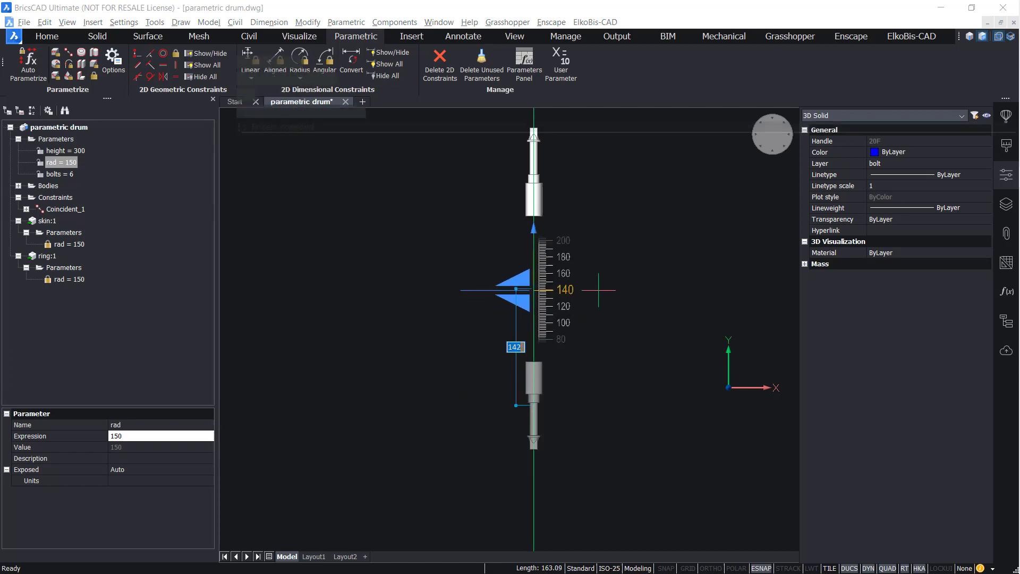
{"action": "key", "text": "ctrl"}
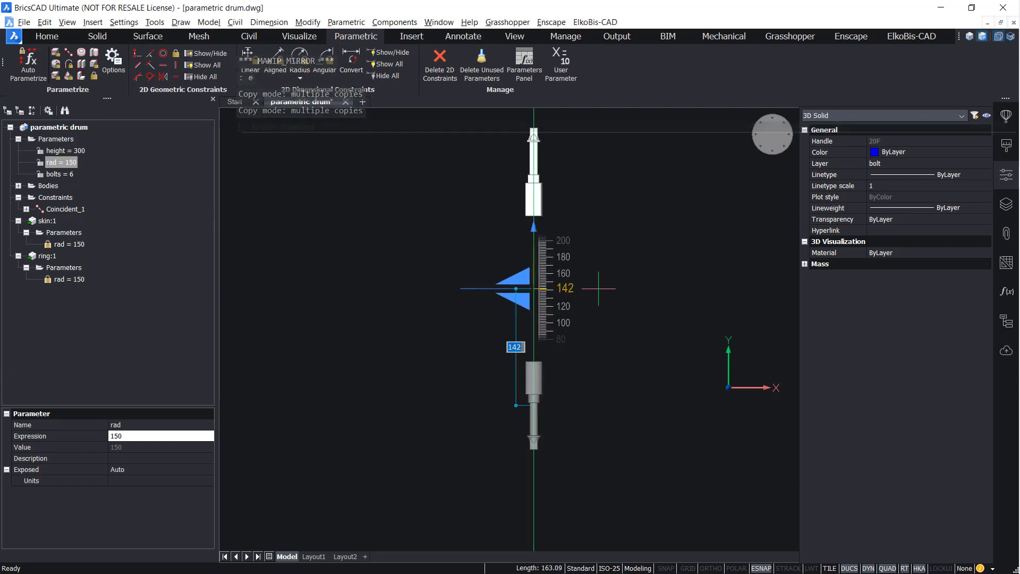
{"action": "left_click", "coordinate": [598, 288]}
{"action": "middle_click_drag", "start_coordinate": [625, 305], "coordinate": [628, 340]}
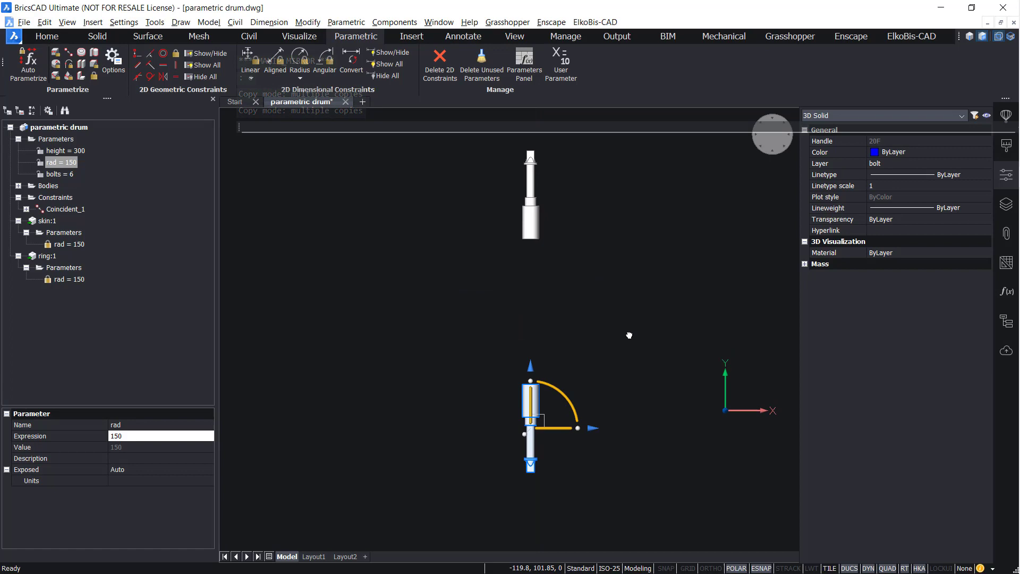
{"action": "key", "text": "Escape"}
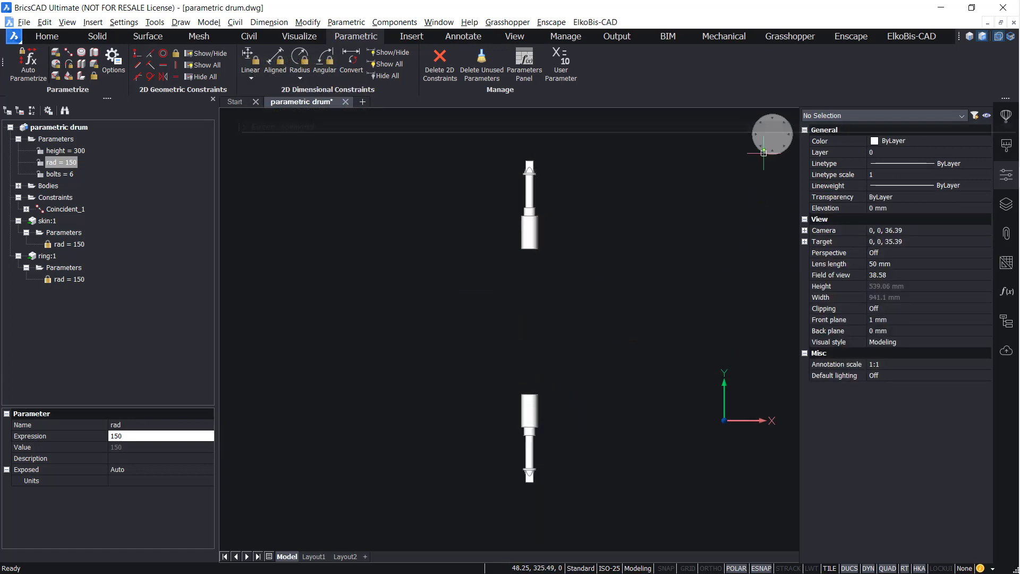
Add the Distance_2 = height-112 constraint between the bolts, then animate height.
{"action": "left_click", "coordinate": [763, 150]}
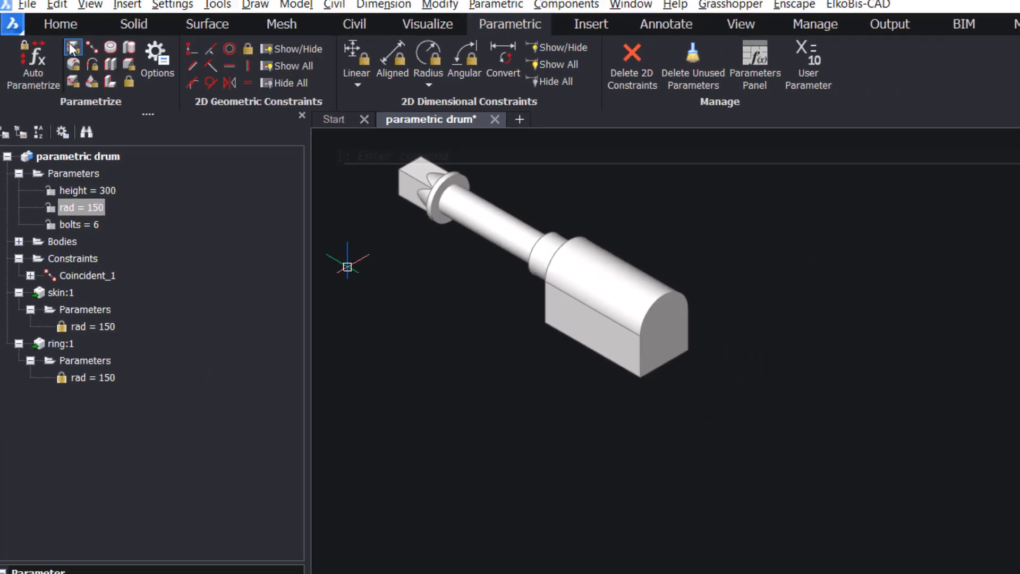
{"action": "left_click", "coordinate": [89, 43]}
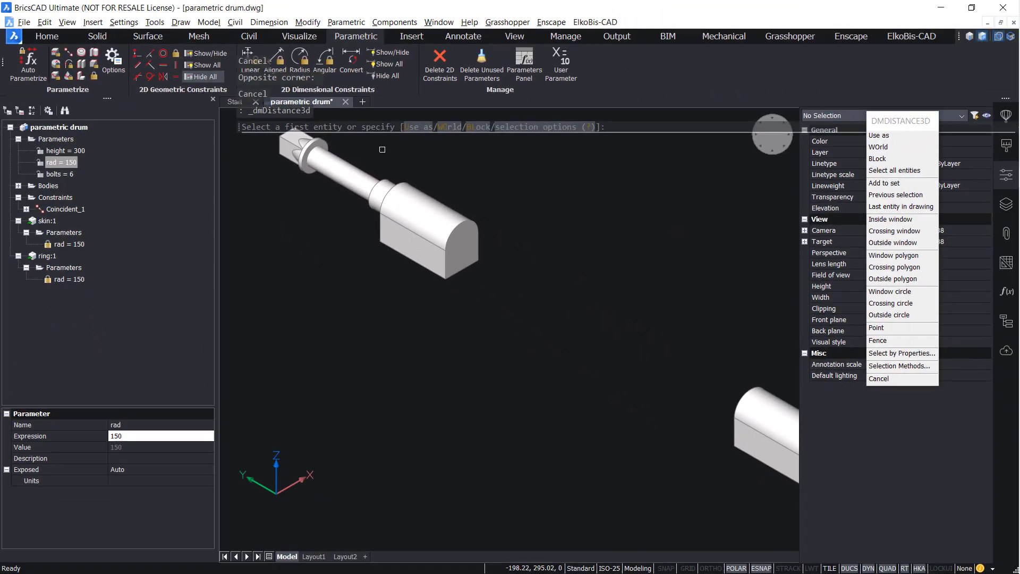
{"action": "left_click", "coordinate": [467, 241]}
{"action": "middle_click_drag", "start_coordinate": [459, 267], "coordinate": [534, 336]}
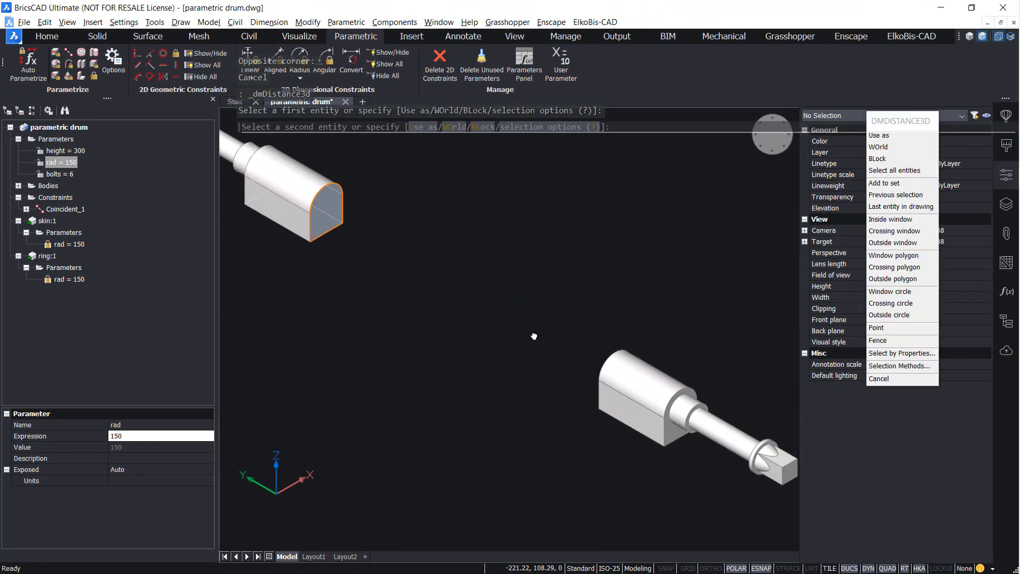
{"action": "left_click", "coordinate": [682, 431]}
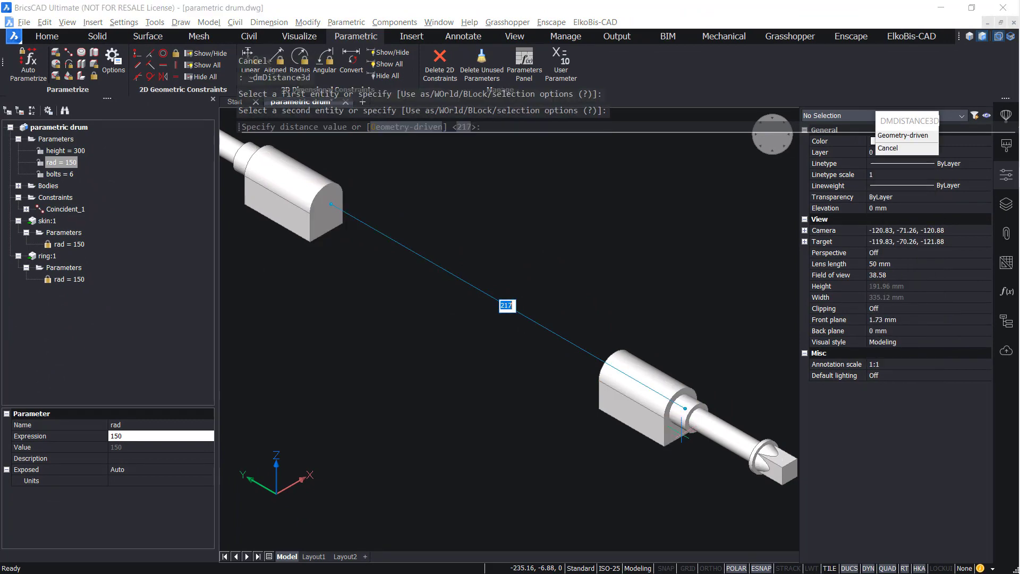
{"action": "type", "text": "height-"}
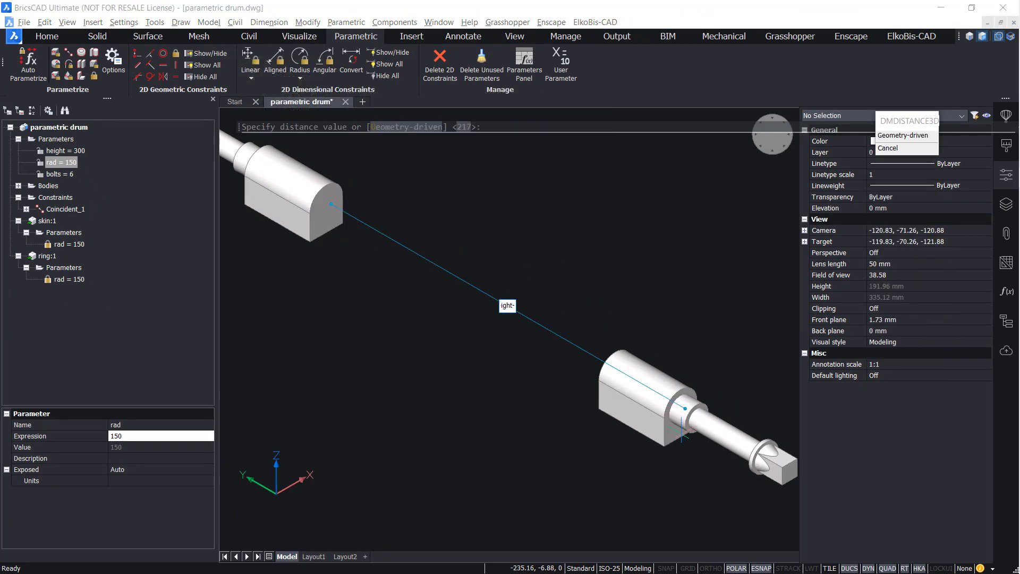
{"action": "type", "text": "112"}
{"action": "key", "text": "Return"}
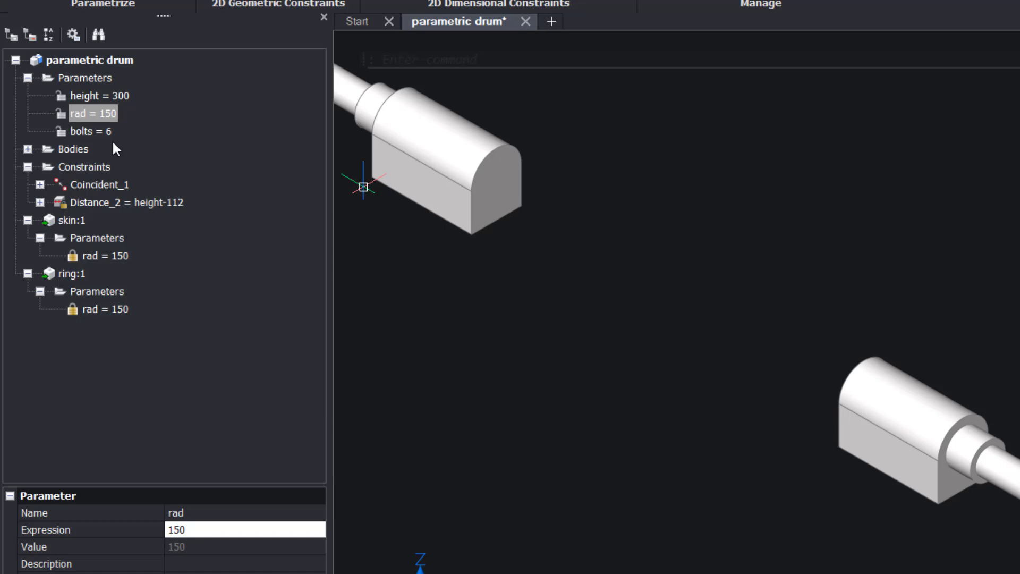
{"action": "right_click", "coordinate": [109, 95]}
{"action": "left_click", "coordinate": [113, 135]}
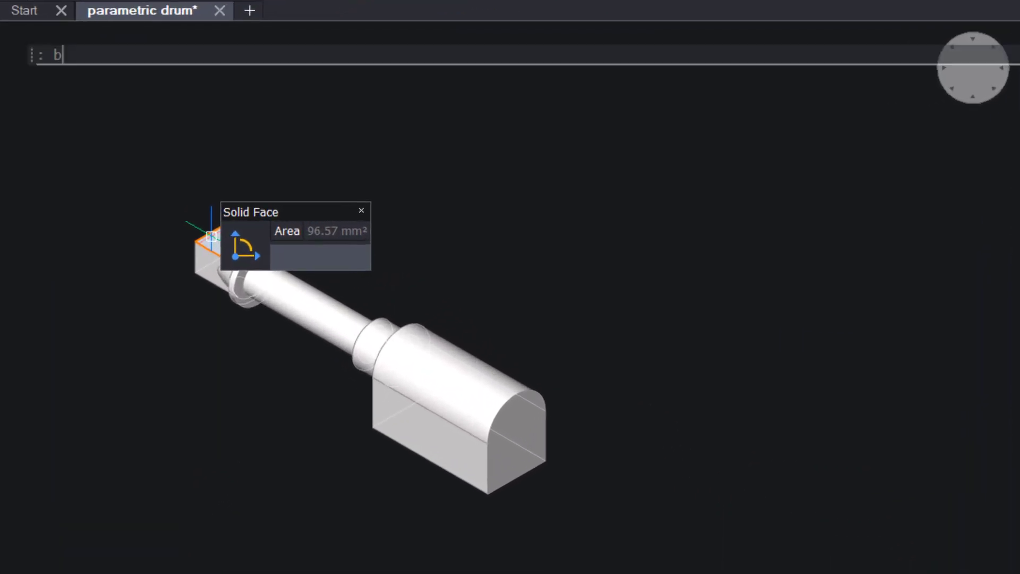
{"action": "type", "text": "bm"}
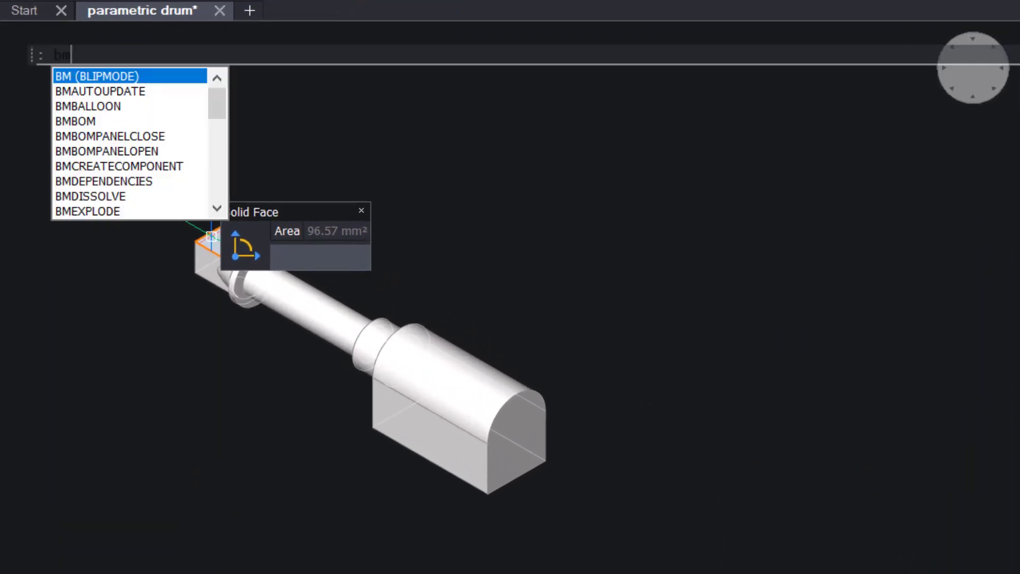
{"action": "type", "text": "f"}
Form both bolt solids into bolt_pair.dwg, based at their geometric centre, then deselect.
{"action": "key", "text": "Return"}
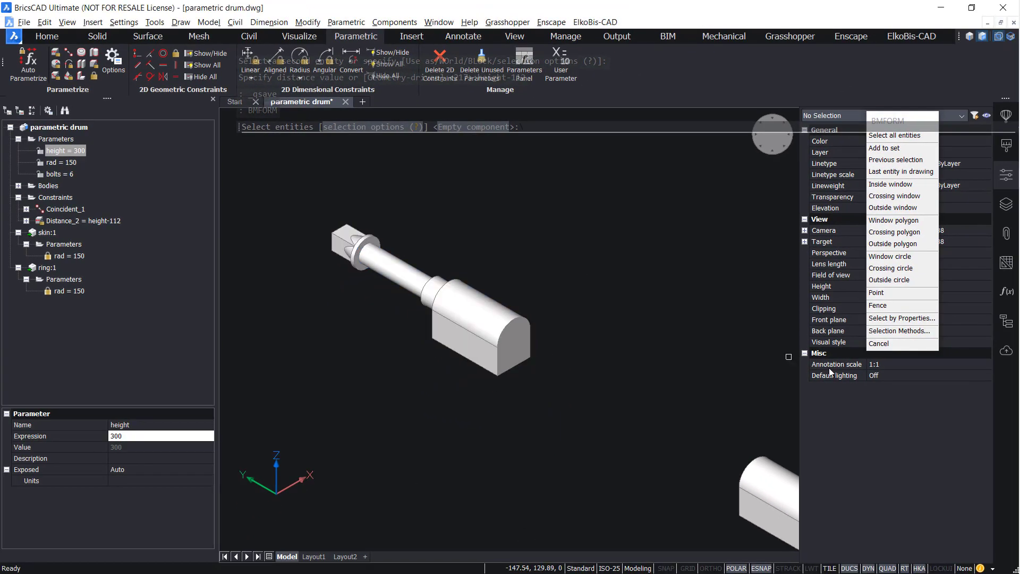
{"action": "left_click", "coordinate": [781, 298]}
{"action": "left_click", "coordinate": [471, 500]}
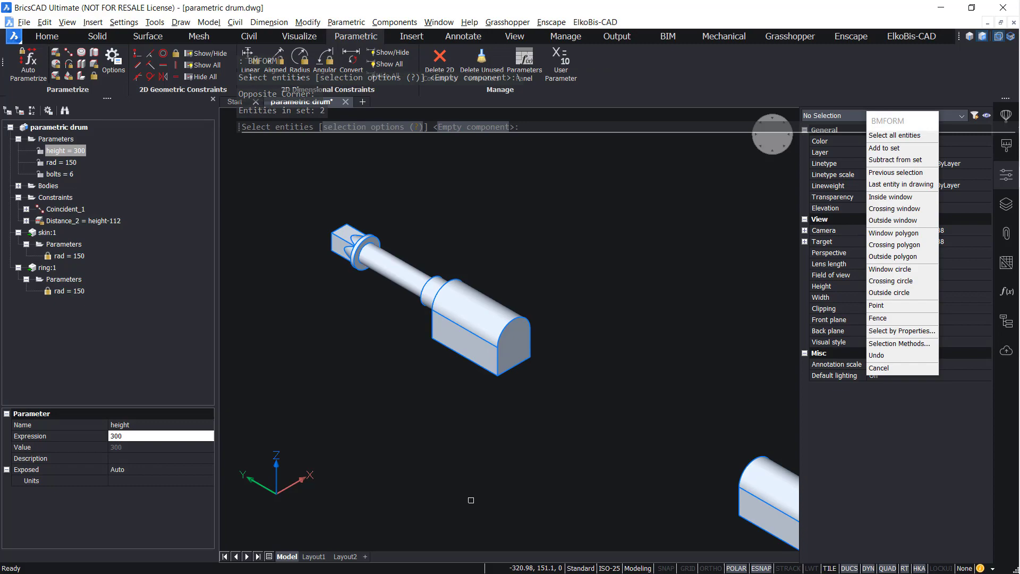
{"action": "key", "text": "Return"}
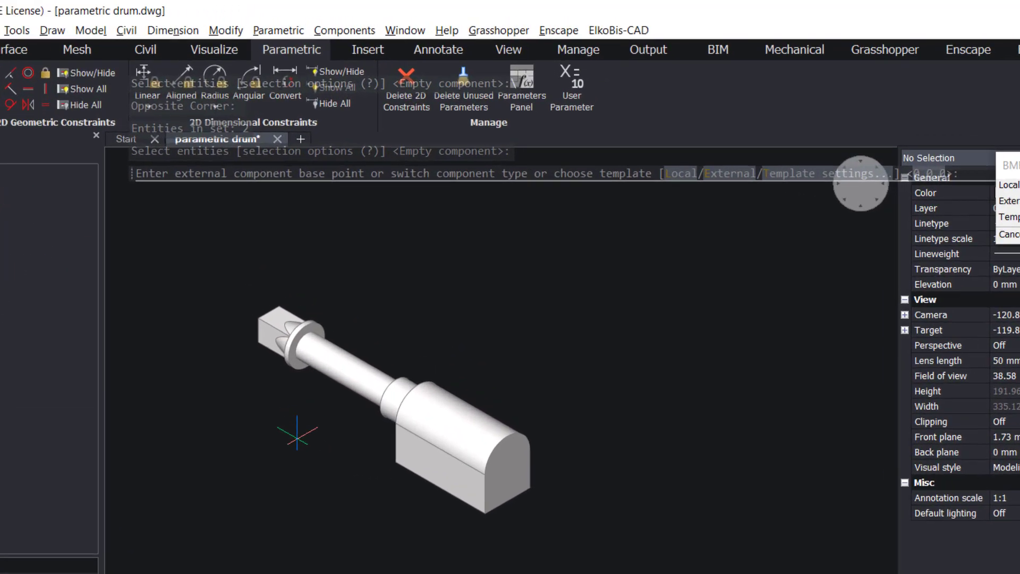
{"action": "right_click", "coordinate": [363, 378], "text": "shift"}
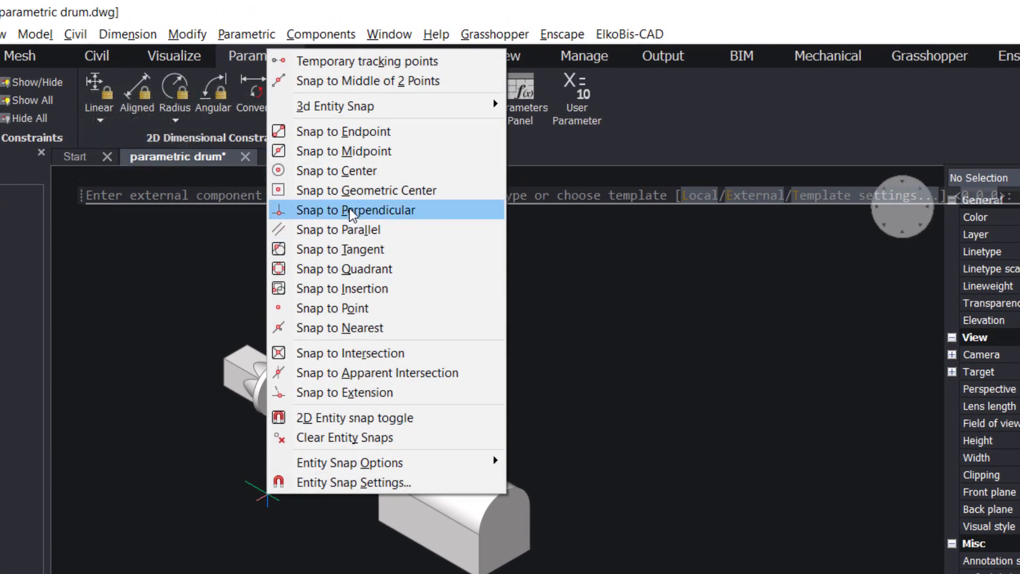
{"action": "left_click", "coordinate": [353, 190]}
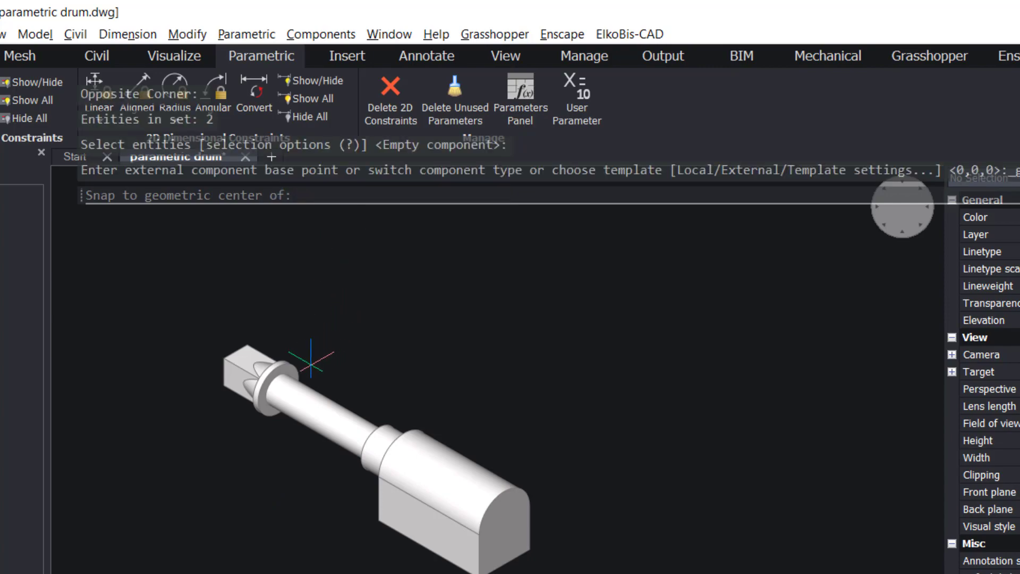
{"action": "left_click", "coordinate": [278, 389]}
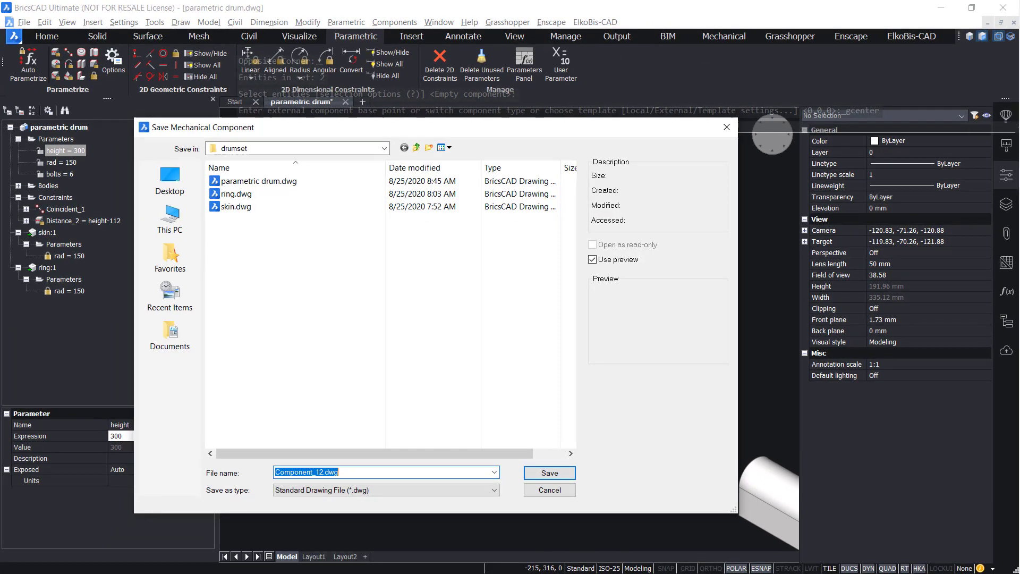
{"action": "type", "text": "bolt_pair"}
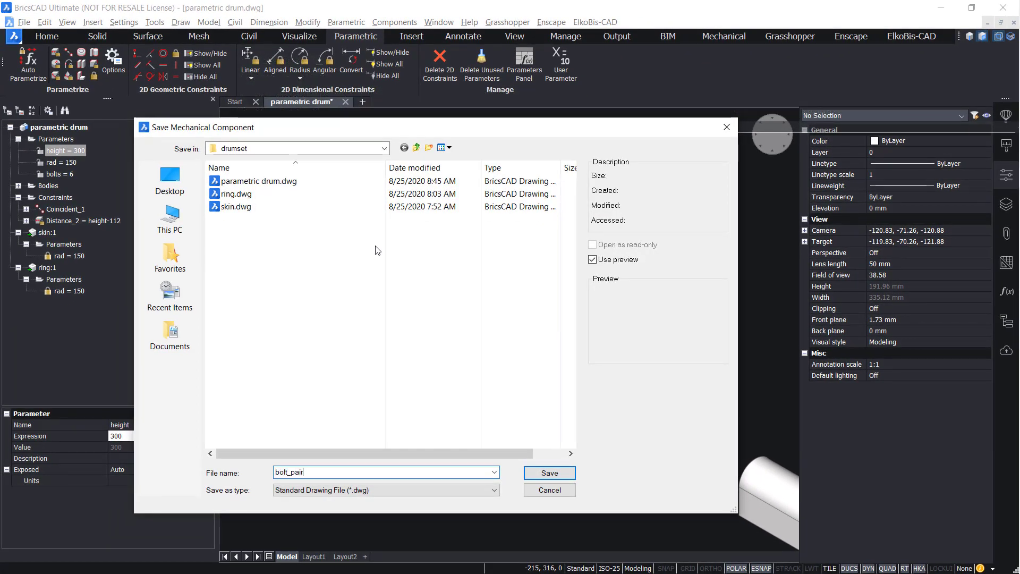
{"action": "key", "text": "Return"}
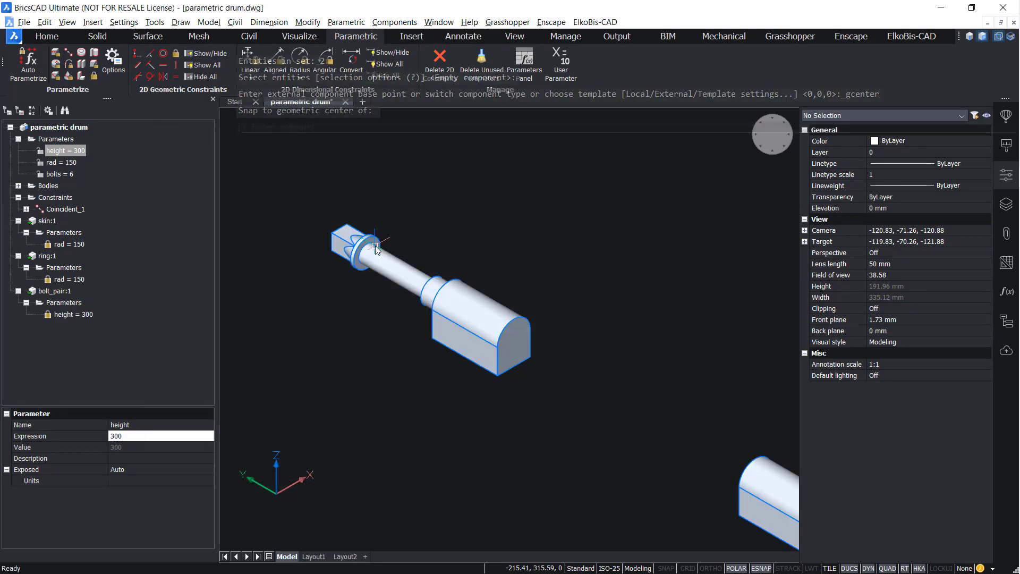
{"action": "left_click", "coordinate": [377, 249]}
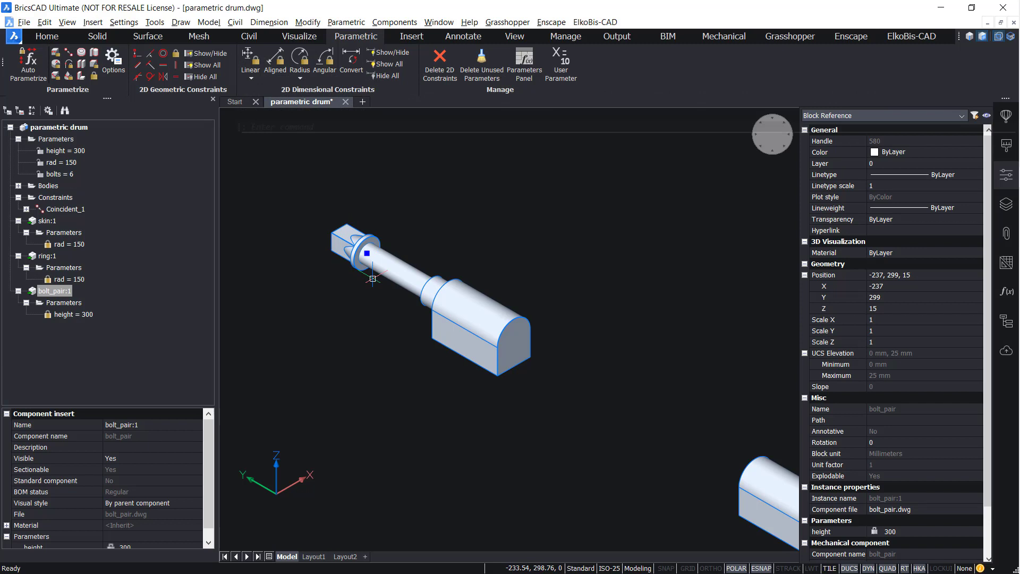
{"action": "key", "text": "Escape"}
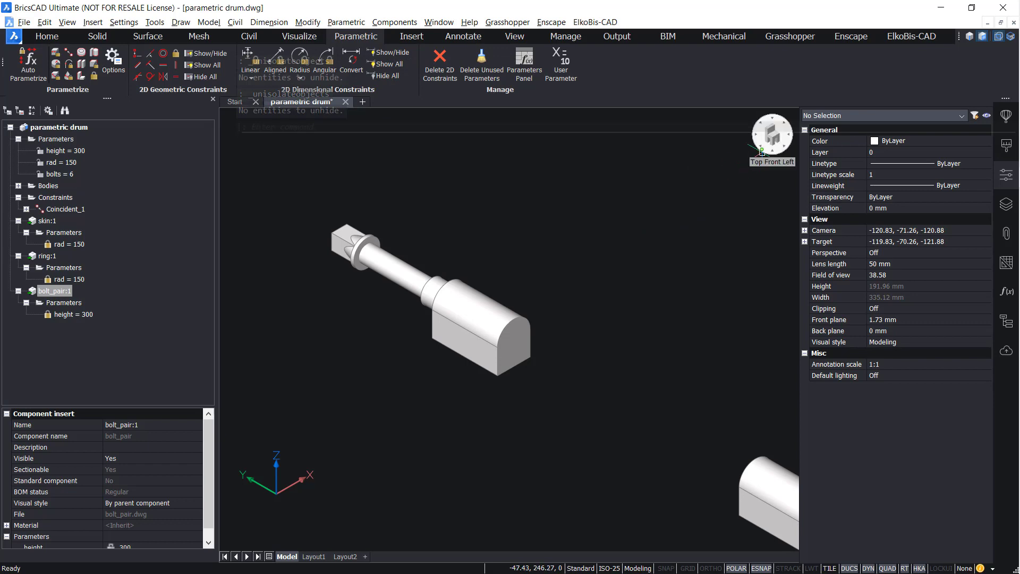
Show the full drum assembly and inspect the bolt pair and drum height parameter options.
{"action": "left_click", "coordinate": [761, 148]}
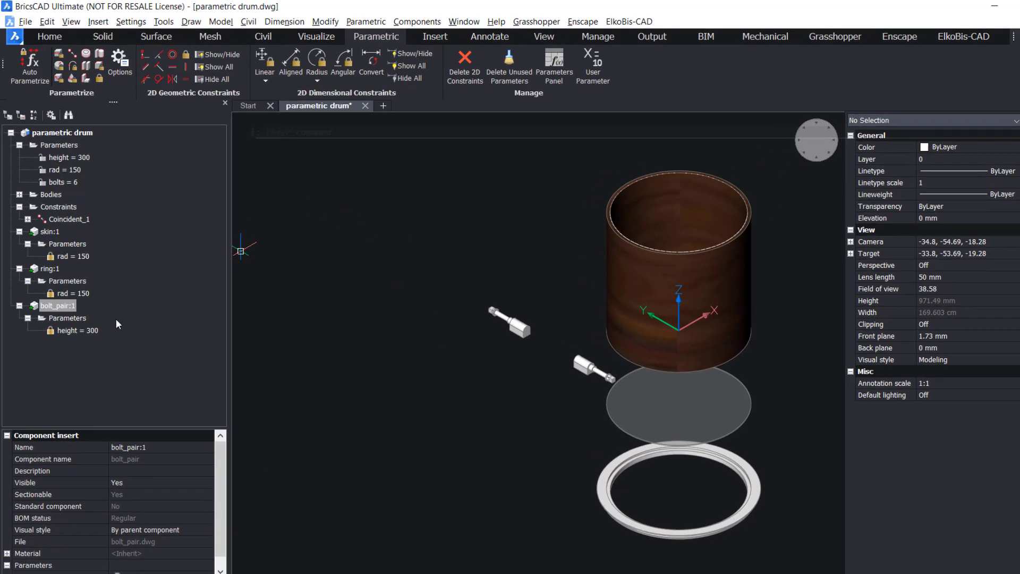
{"action": "right_click", "coordinate": [90, 314]}
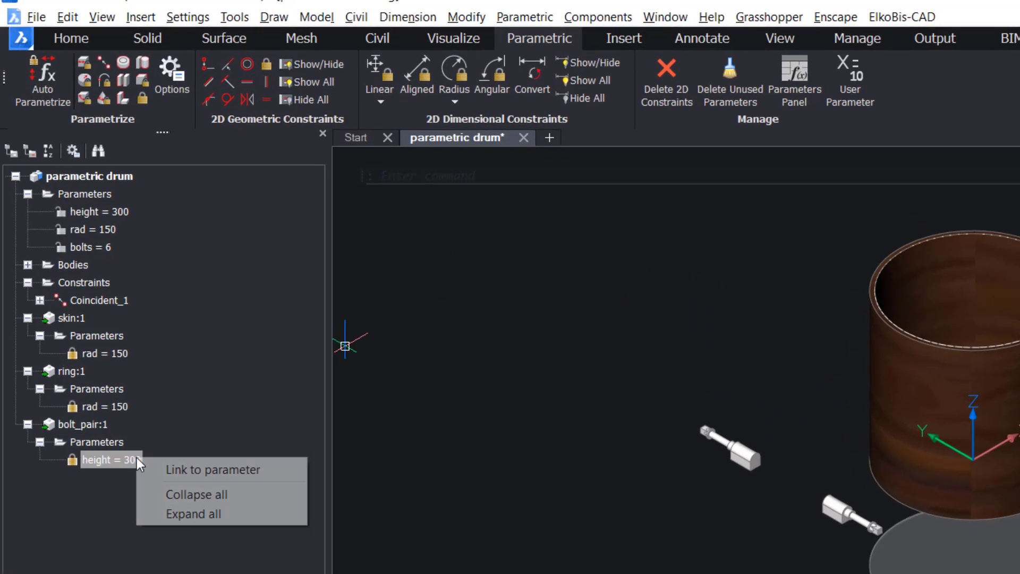
{"action": "left_click", "coordinate": [165, 469]}
{"action": "right_click", "coordinate": [102, 209]}
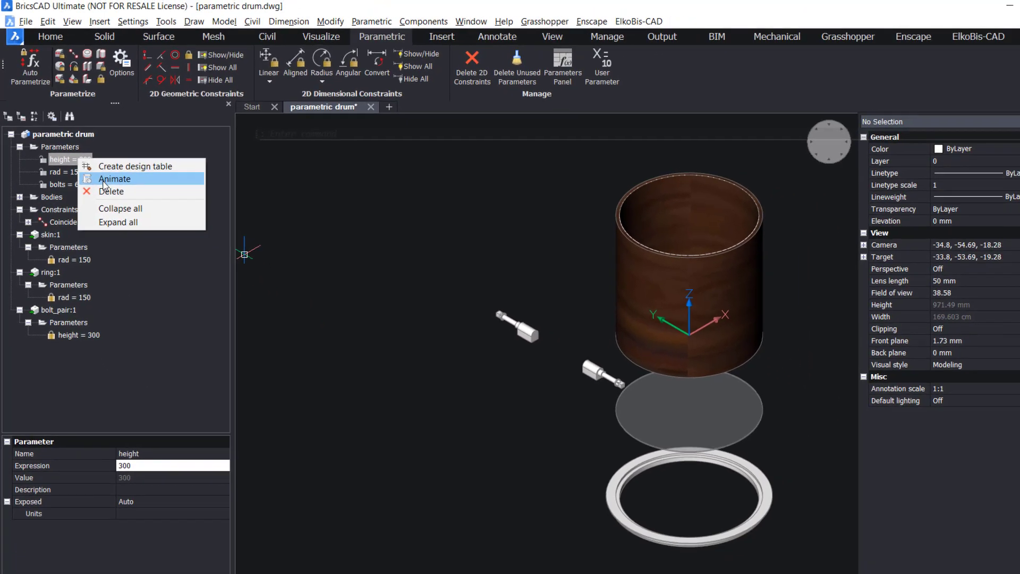
{"action": "key", "text": "Escape"}
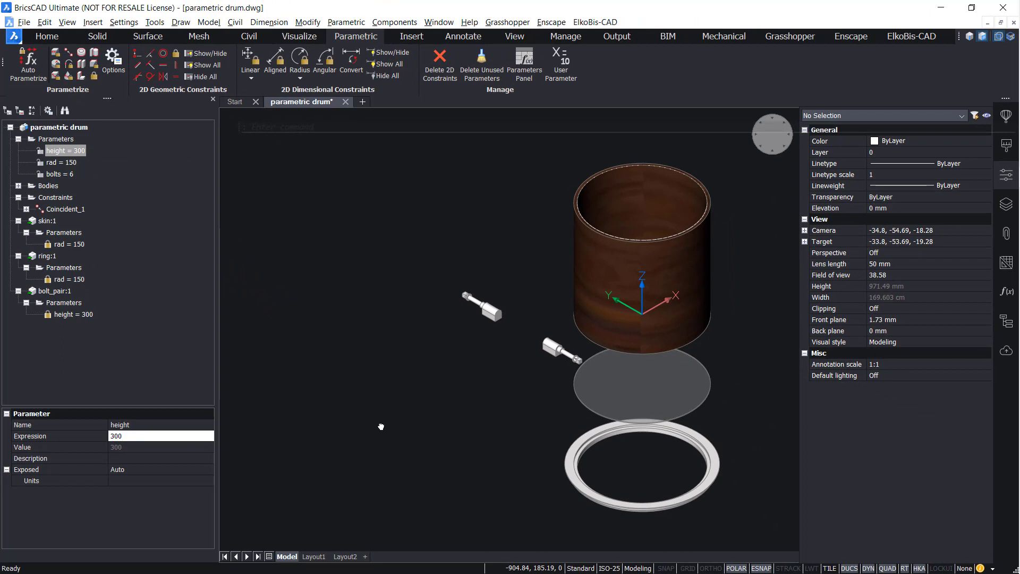
Pan and orbit slightly, then window-select the bottom disk and ring.
{"action": "middle_click_drag", "start_coordinate": [452, 430], "coordinate": [361, 428]}
{"action": "middle_click_drag", "start_coordinate": [723, 515], "coordinate": [725, 498], "text": "shift"}
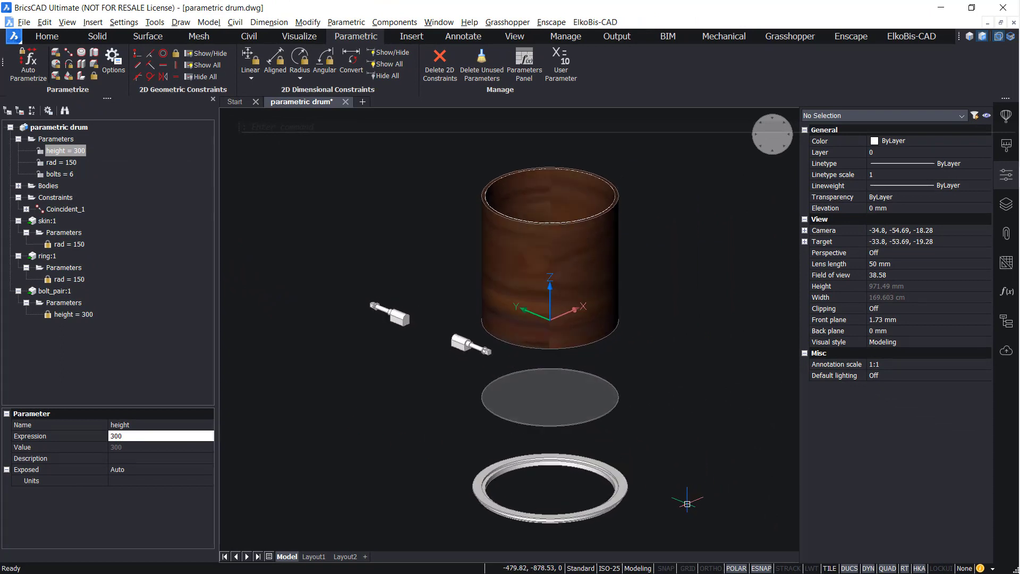
{"action": "left_click", "coordinate": [687, 502]}
{"action": "left_click", "coordinate": [421, 384]}
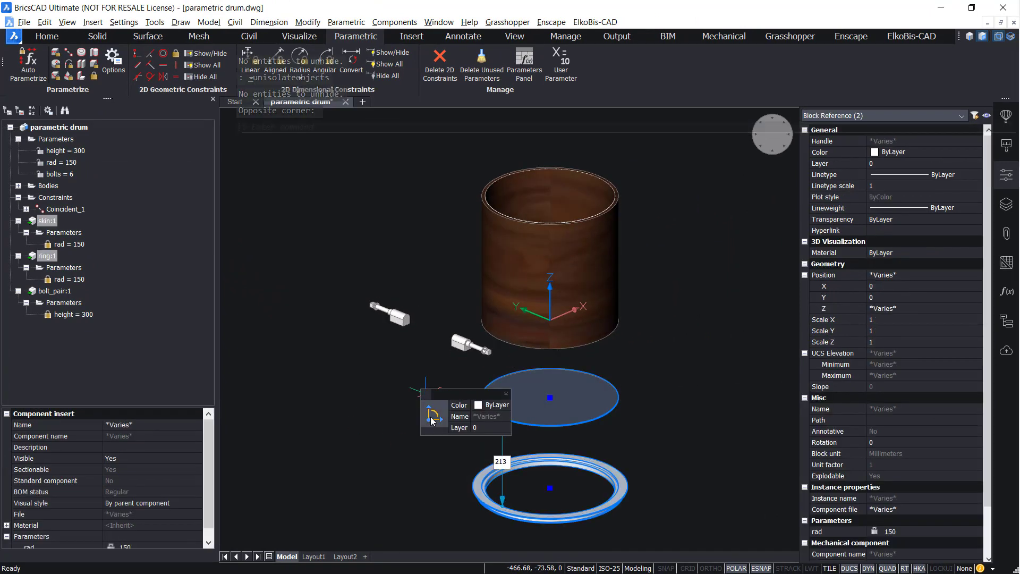
{"action": "mouse_move", "coordinate": [461, 415]}
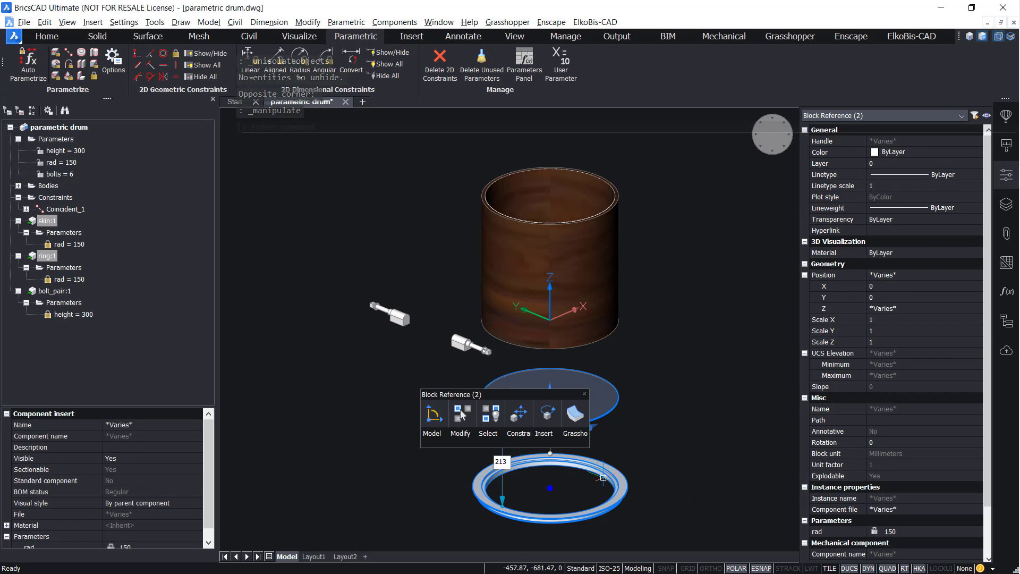
Copy the bottom disk and ring up along Z above the shell as skin:2 and ring:2.
{"action": "left_click", "coordinate": [549, 355]}
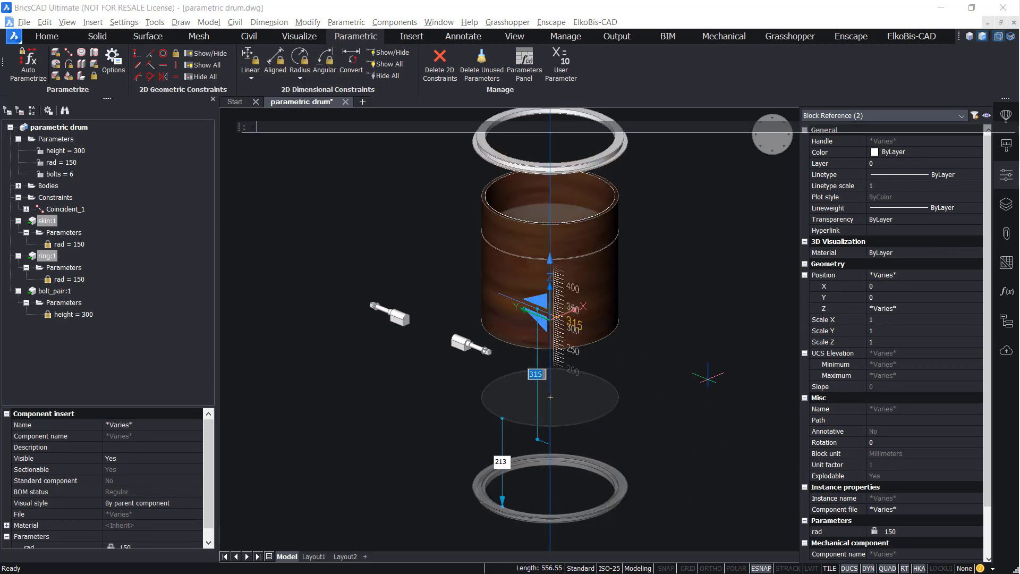
{"action": "key", "text": "ctrl"}
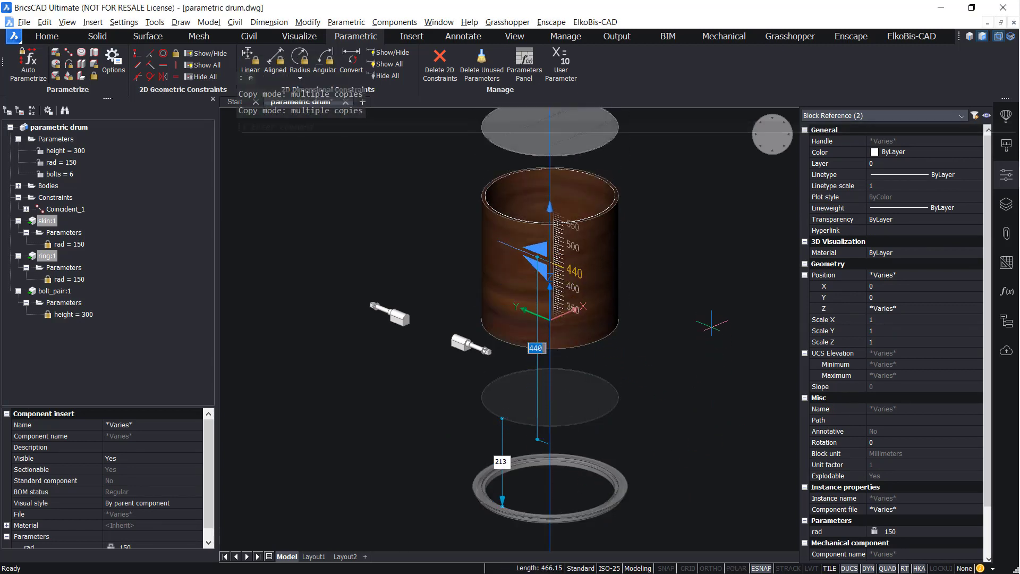
{"action": "key", "text": "Return"}
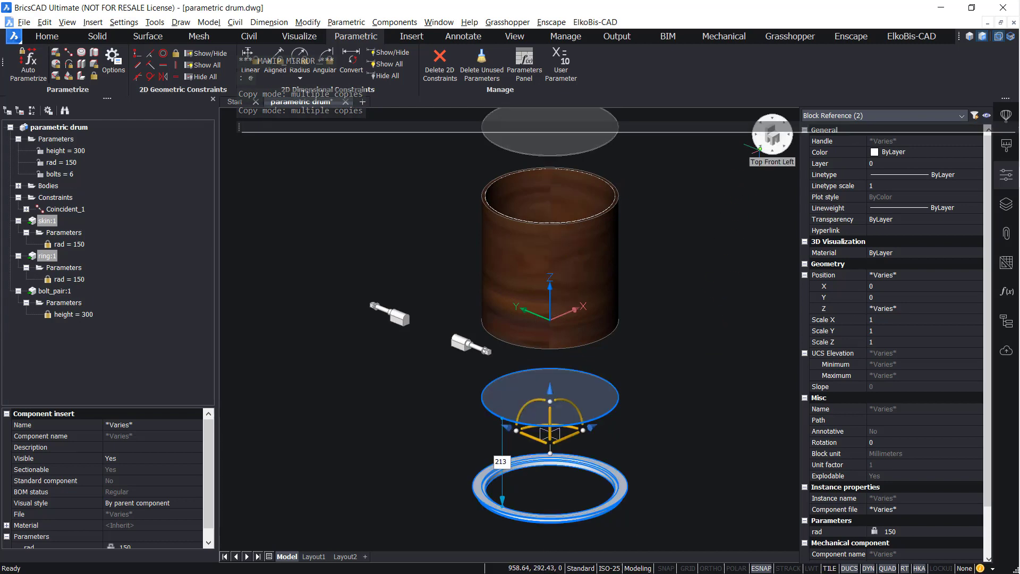
{"action": "scroll", "coordinate": [727, 263], "scroll_direction": "down", "scroll_amount": 2}
{"action": "middle_click_drag", "start_coordinate": [727, 264], "coordinate": [677, 267]}
{"action": "key", "text": "Escape"}
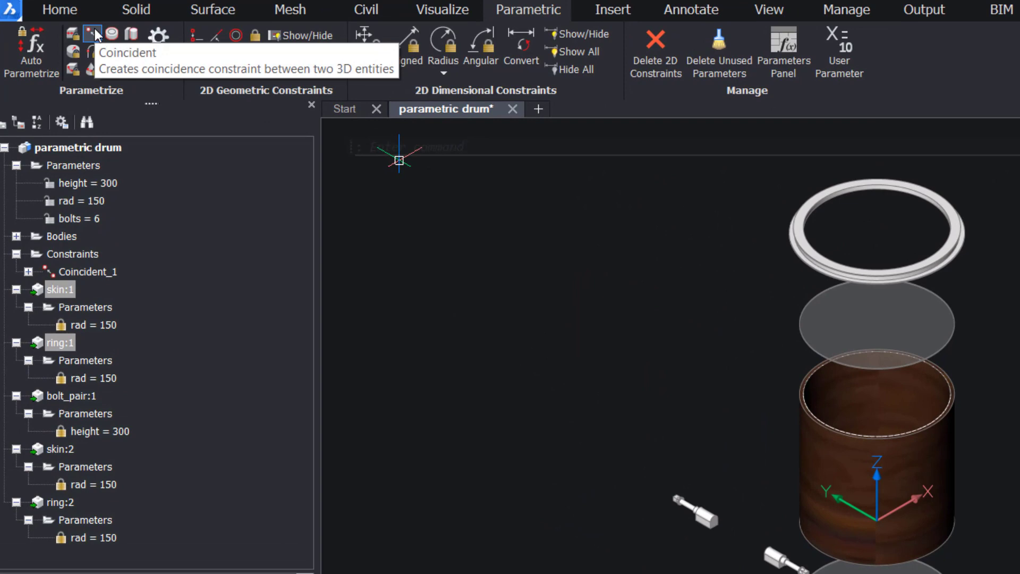
Add constraint Coincident_2 tying the bottom disk to the world origin.
{"action": "left_click", "coordinate": [93, 27]}
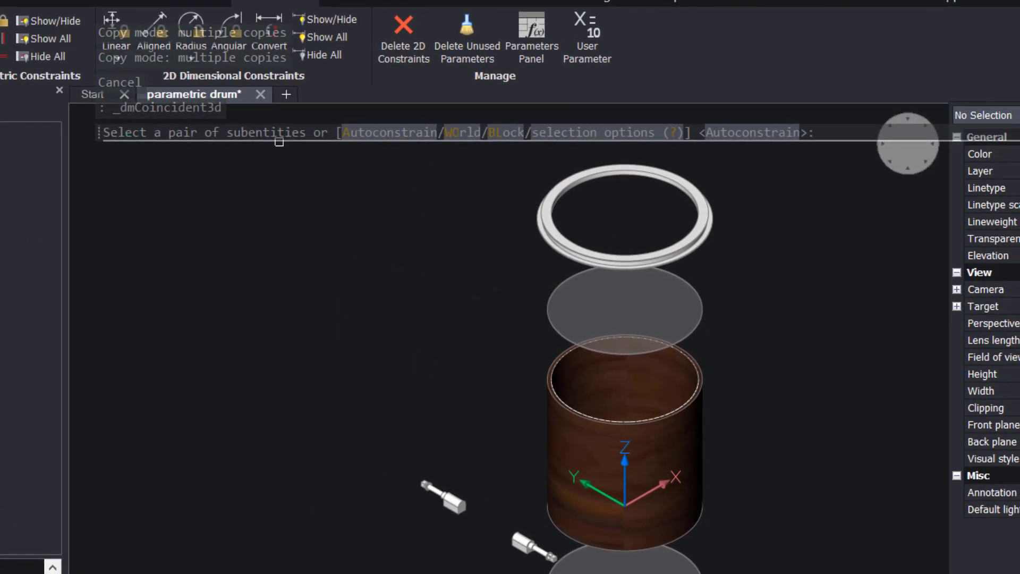
{"action": "left_click", "coordinate": [456, 136]}
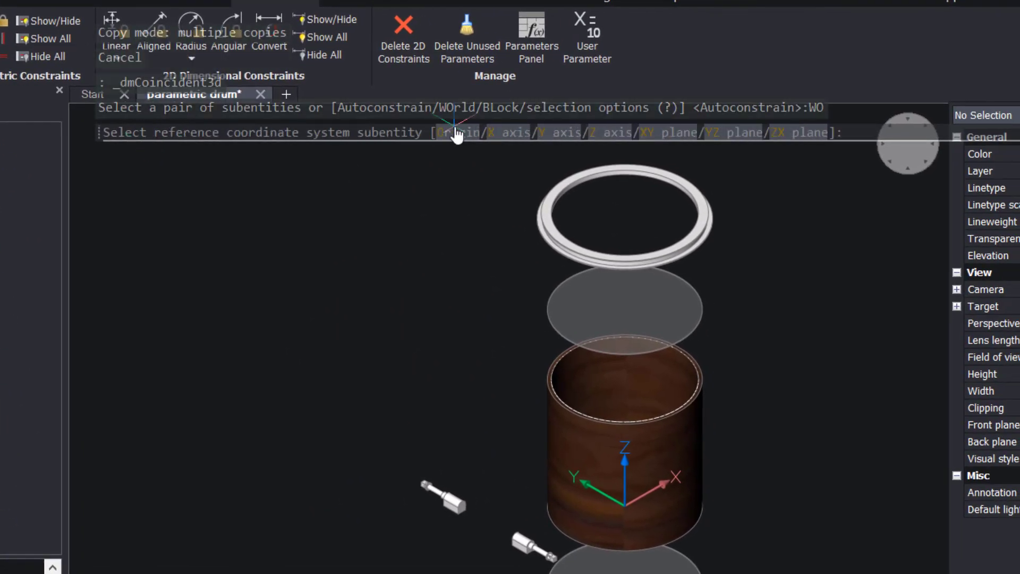
{"action": "left_click", "coordinate": [455, 131]}
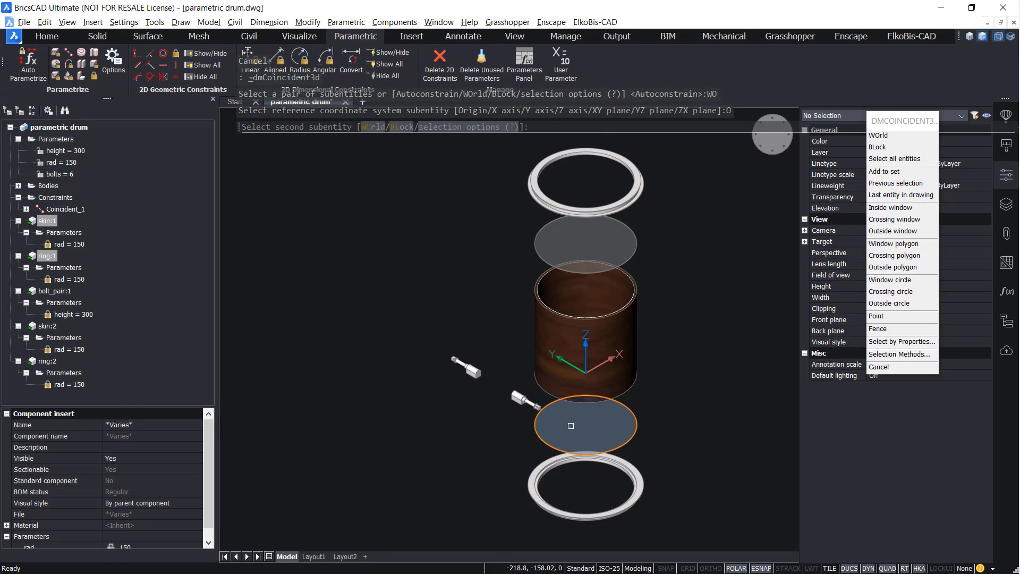
{"action": "left_click", "coordinate": [570, 426]}
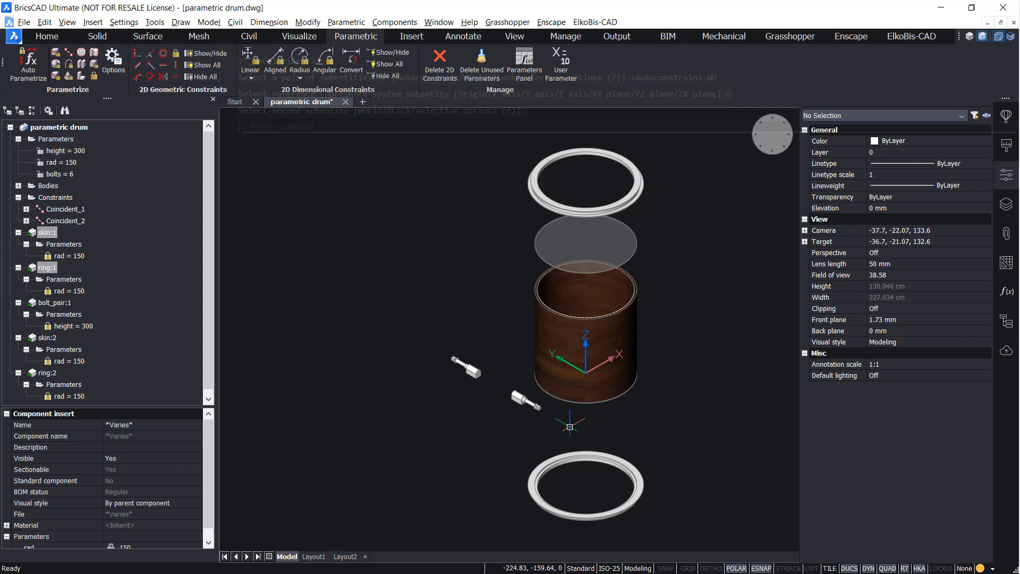
Add constraint Coincident_3 joining the lower ring face to the drum shell face.
{"action": "key", "text": "Return"}
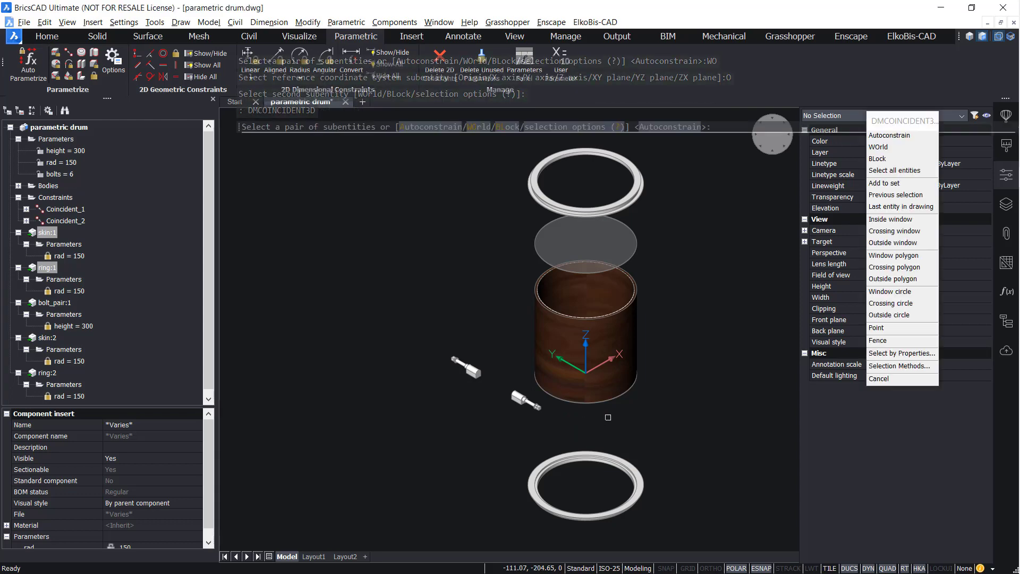
{"action": "middle_click_drag", "start_coordinate": [609, 417], "coordinate": [605, 349]}
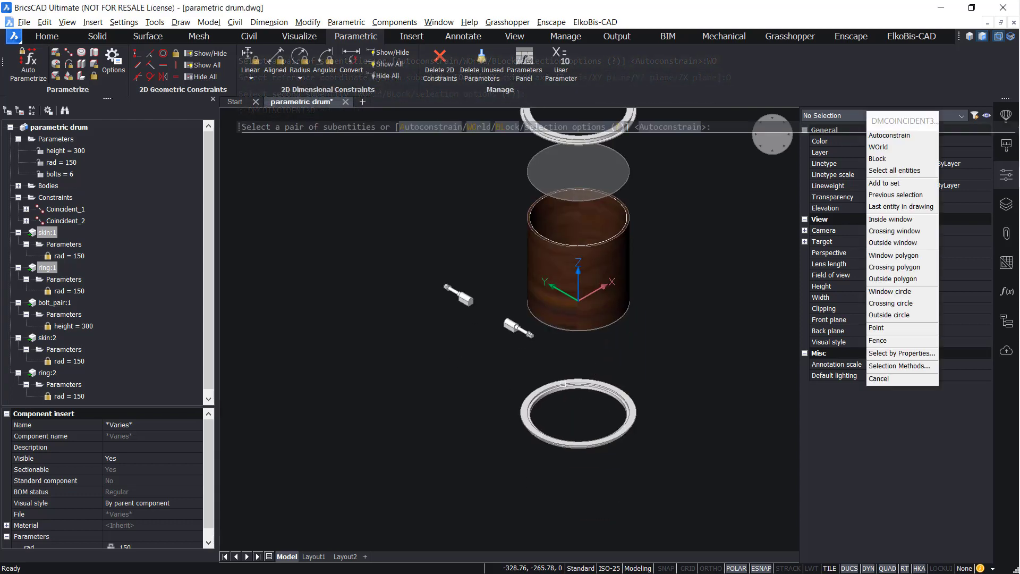
{"action": "middle_click_drag", "start_coordinate": [563, 385], "coordinate": [558, 343]}
{"action": "scroll", "coordinate": [542, 374], "scroll_direction": "up", "scroll_amount": 2}
{"action": "scroll", "coordinate": [535, 399], "scroll_direction": "up", "scroll_amount": 3}
{"action": "scroll", "coordinate": [531, 417], "scroll_direction": "up", "scroll_amount": 2}
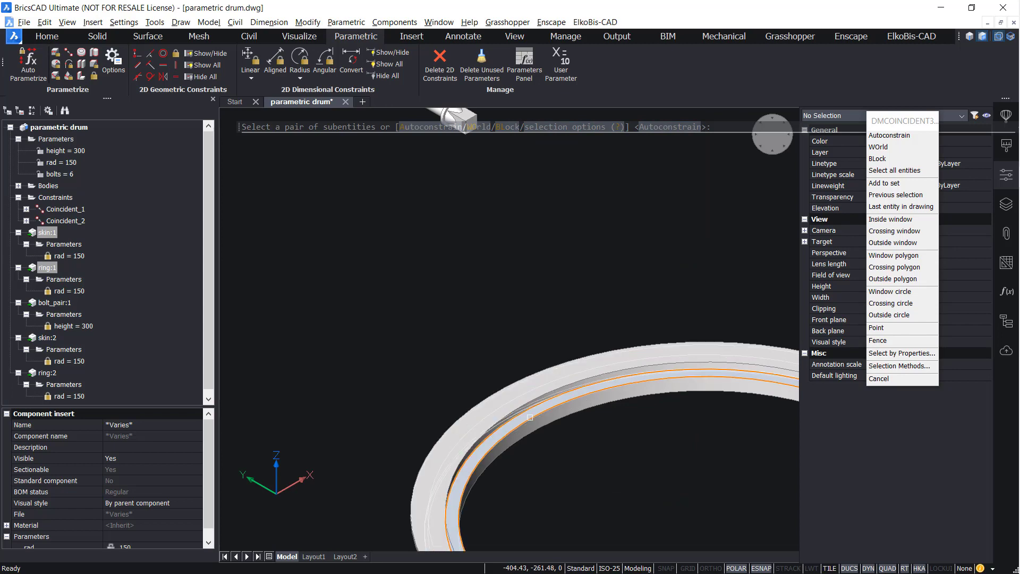
{"action": "left_click", "coordinate": [531, 417]}
{"action": "scroll", "coordinate": [558, 391], "scroll_direction": "down", "scroll_amount": 5}
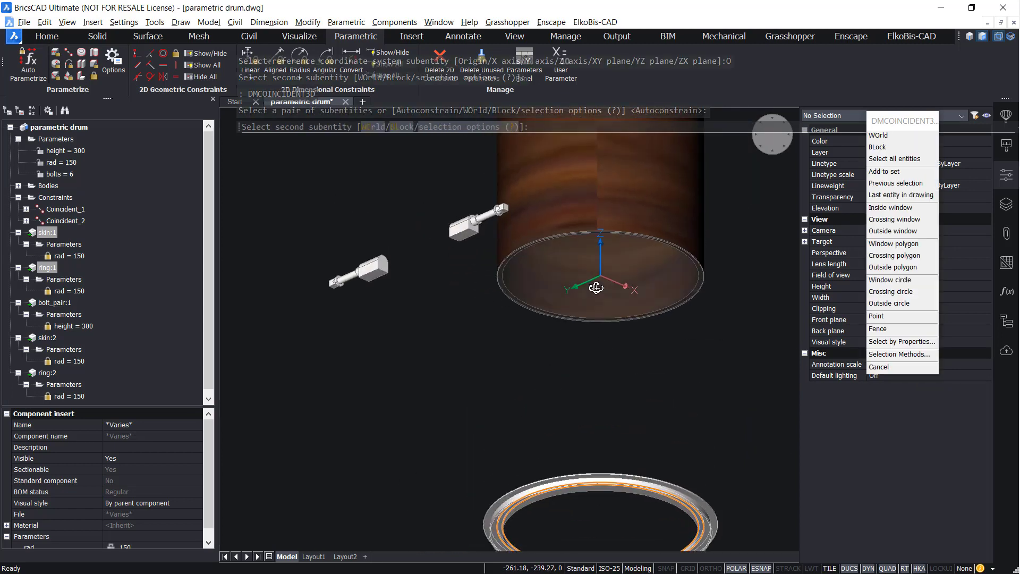
{"action": "left_click", "coordinate": [596, 288]}
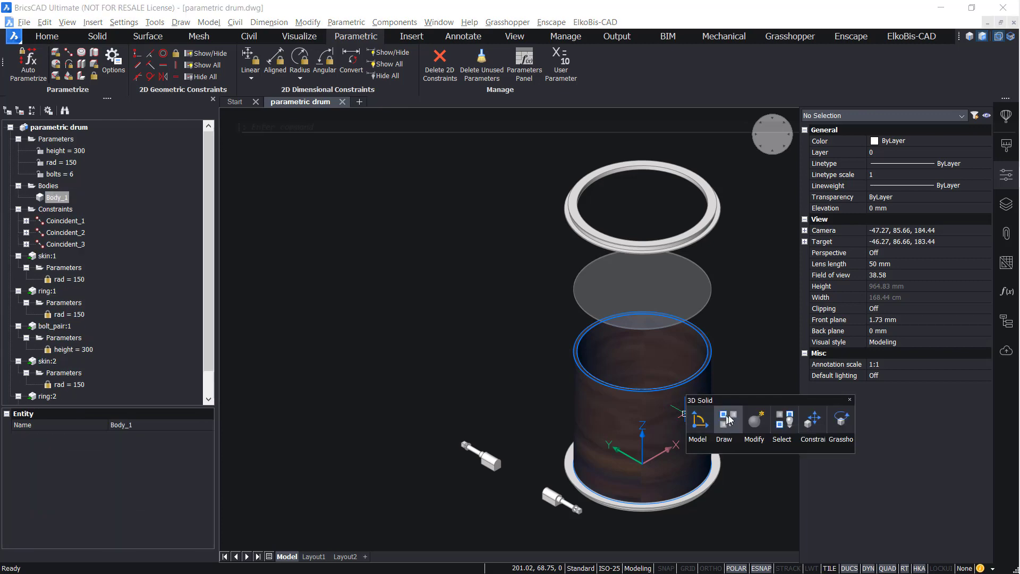
Isolate the shell and add Distance_4 = height between its bottom and top edges.
{"action": "left_click", "coordinate": [728, 420]}
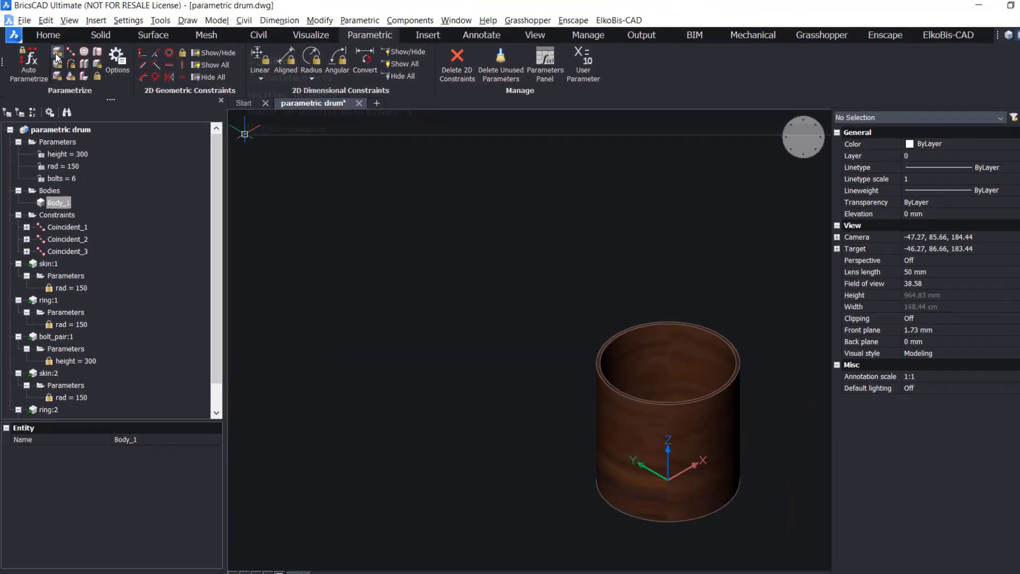
{"action": "left_click", "coordinate": [57, 58]}
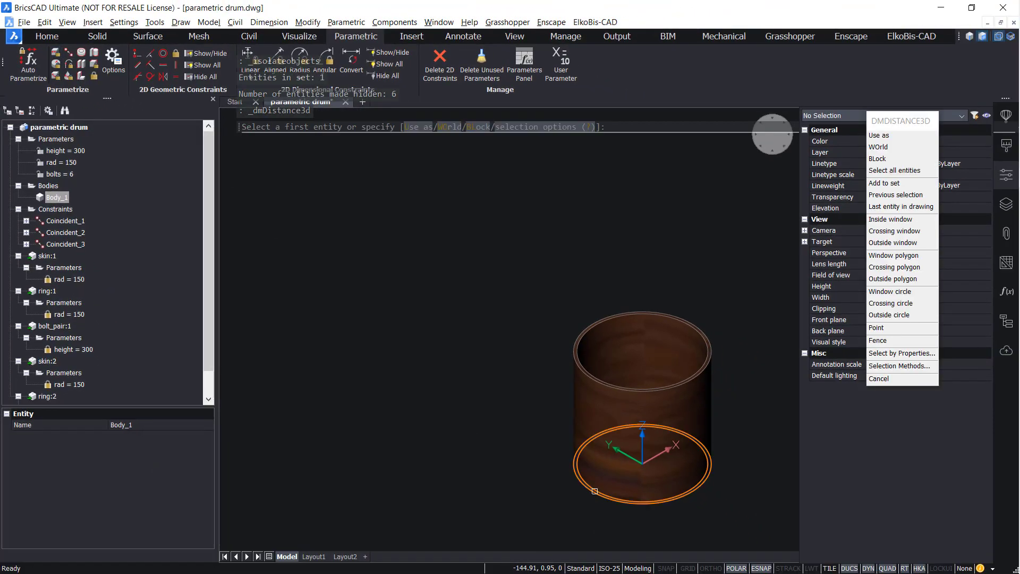
{"action": "left_click", "coordinate": [579, 490]}
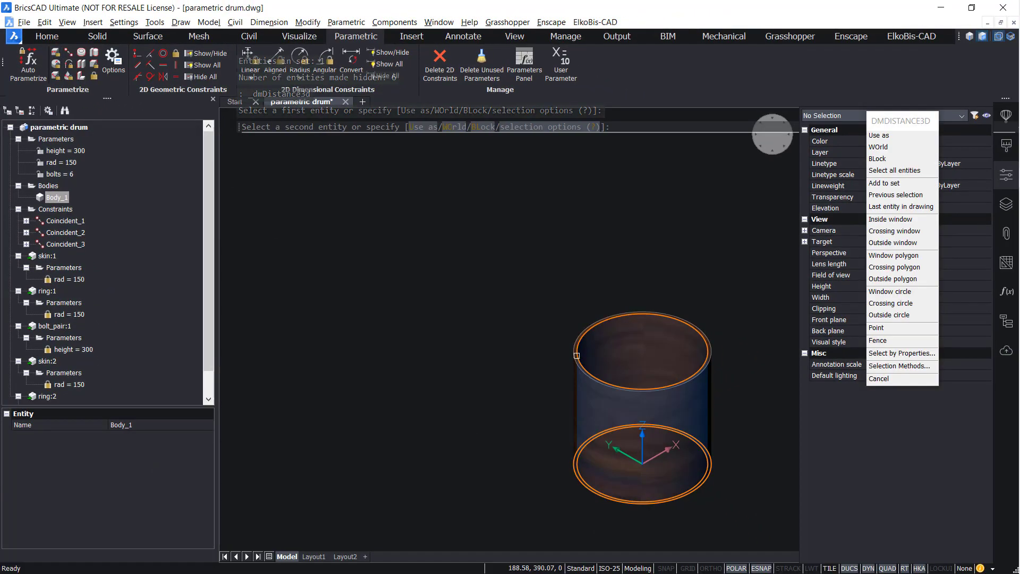
{"action": "left_click", "coordinate": [576, 355]}
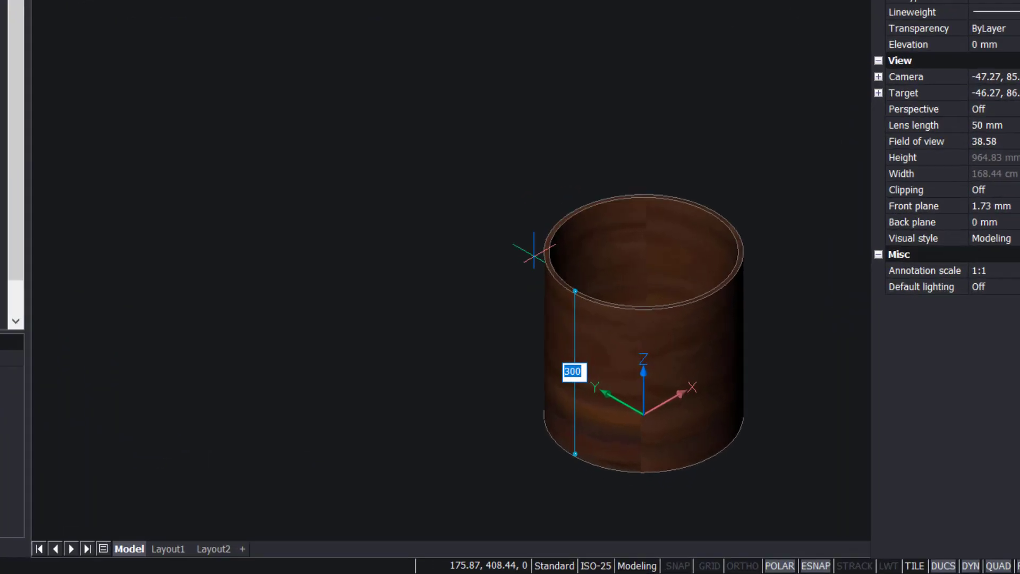
{"action": "type", "text": "eight"}
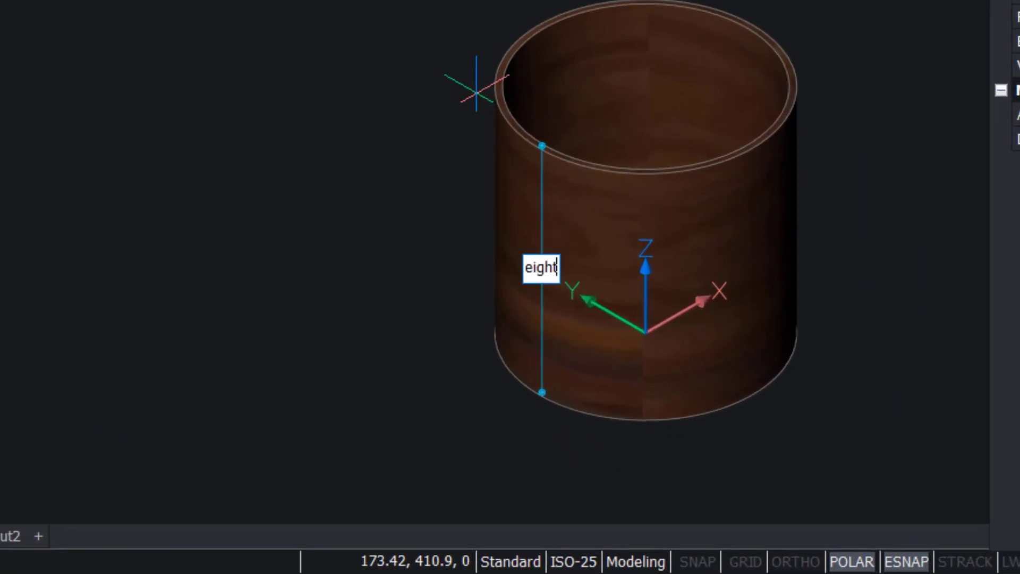
{"action": "key", "text": "Return"}
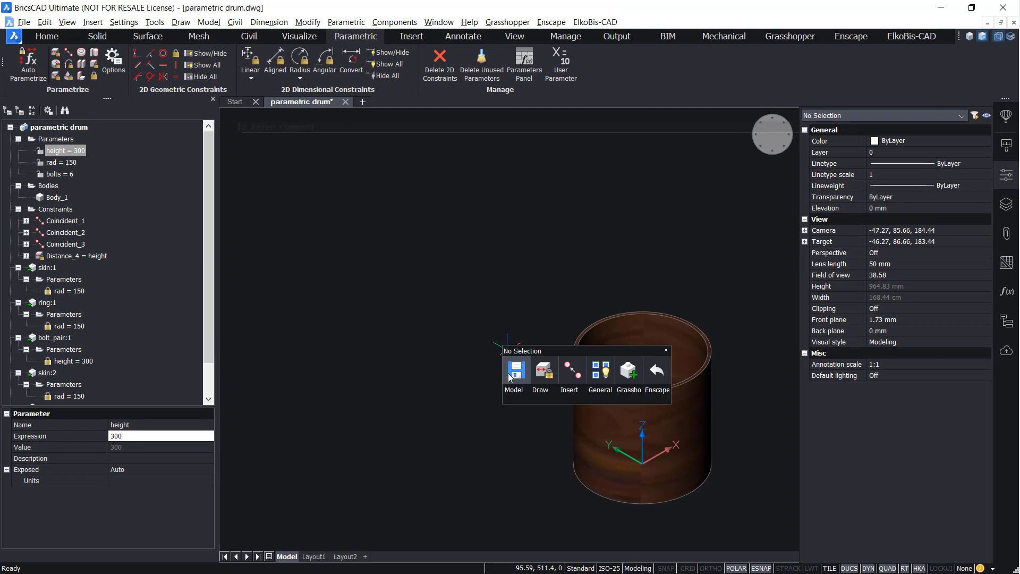
Show all parts again, then select and isolate the upper and lower skin disks.
{"action": "left_click", "coordinate": [600, 371]}
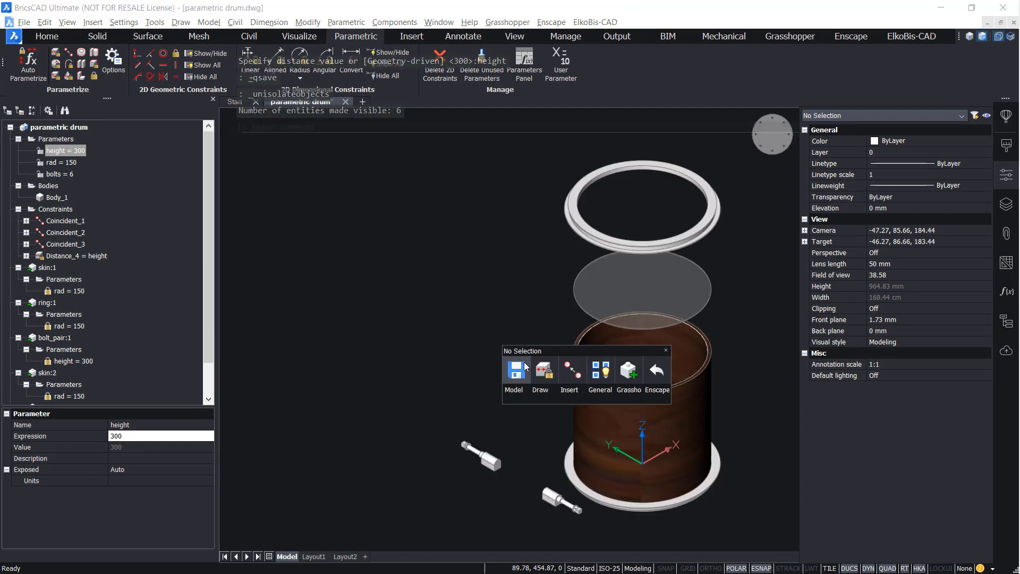
{"action": "left_click", "coordinate": [628, 277]}
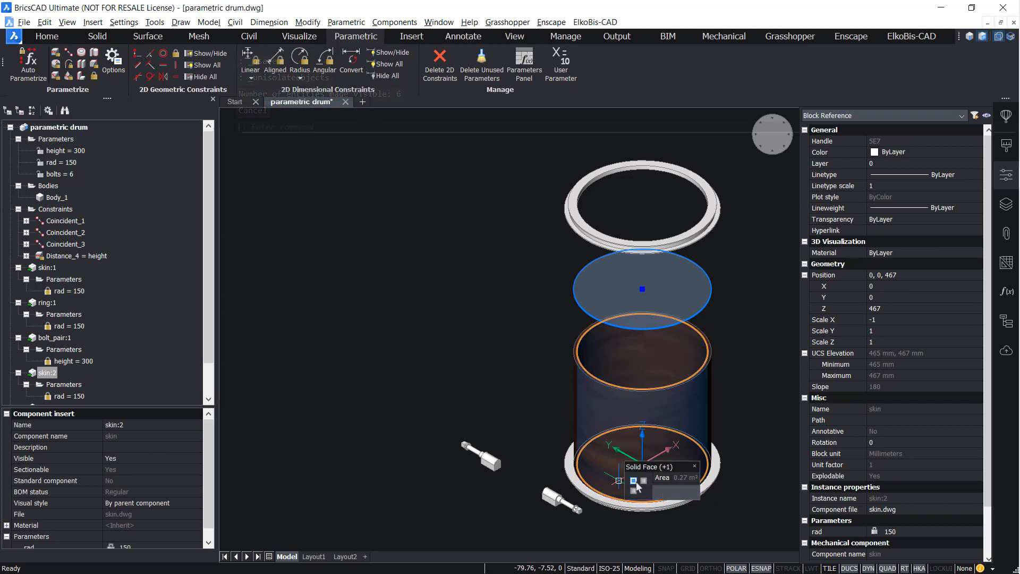
{"action": "key", "text": "Tab"}
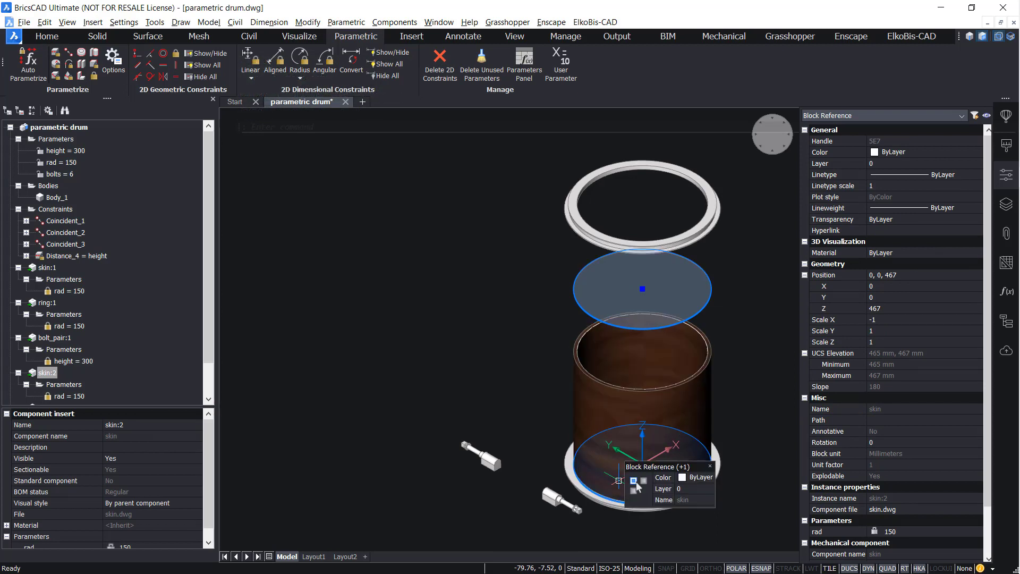
{"action": "left_click", "coordinate": [637, 486]}
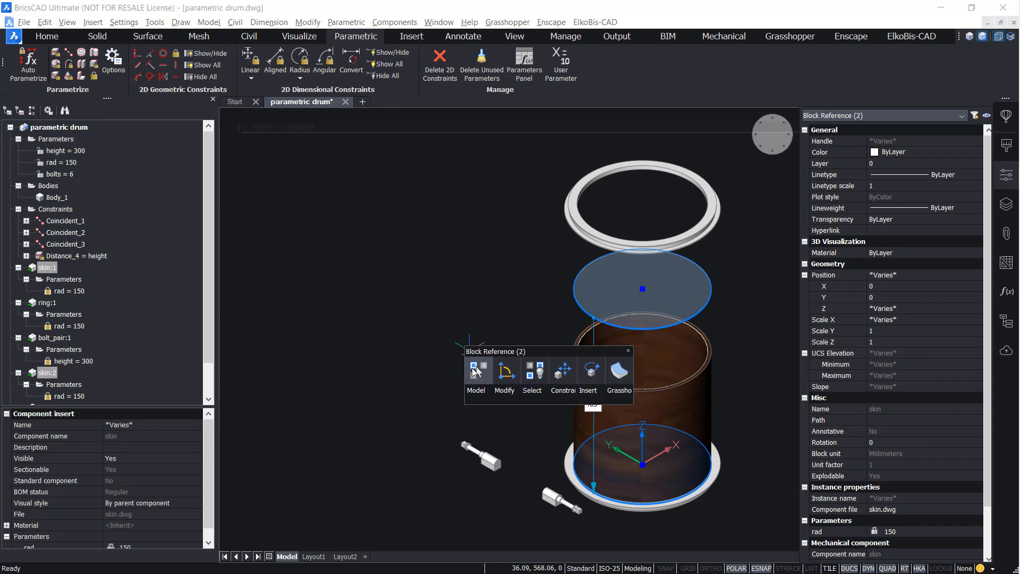
{"action": "left_click", "coordinate": [474, 370]}
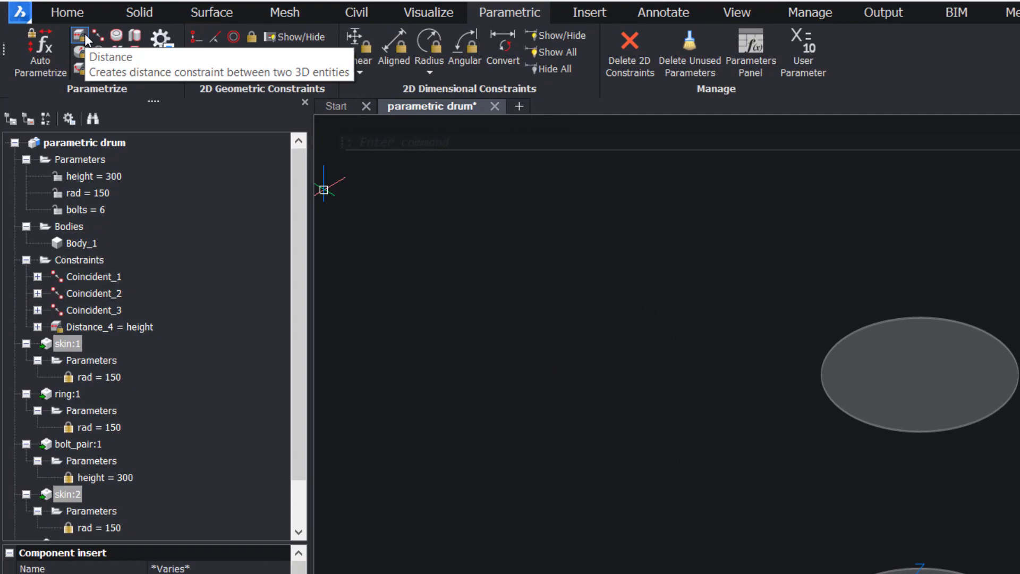
Add Distance_5 = height between the lower and upper skin disks.
{"action": "left_click", "coordinate": [85, 33]}
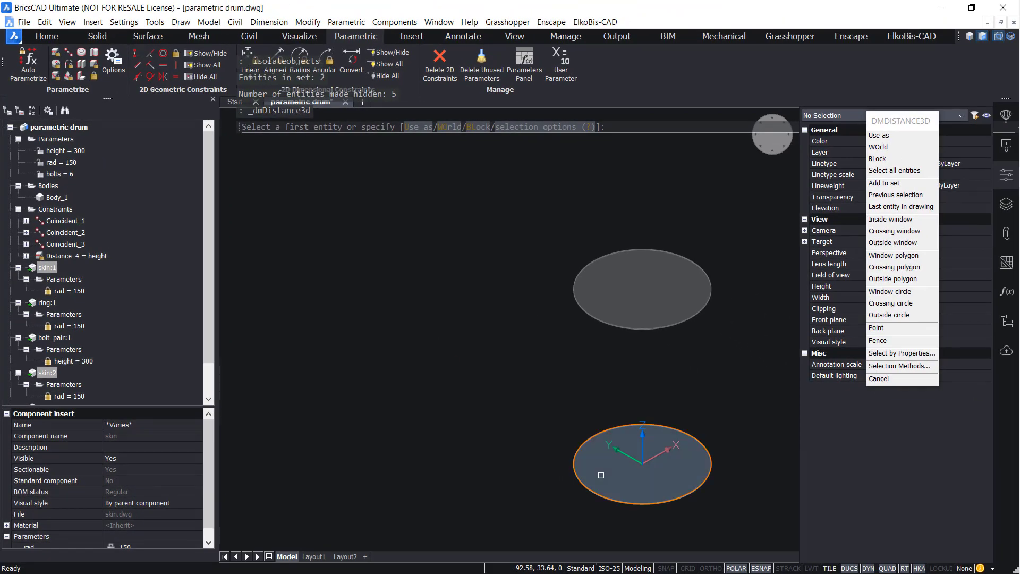
{"action": "left_click", "coordinate": [601, 476]}
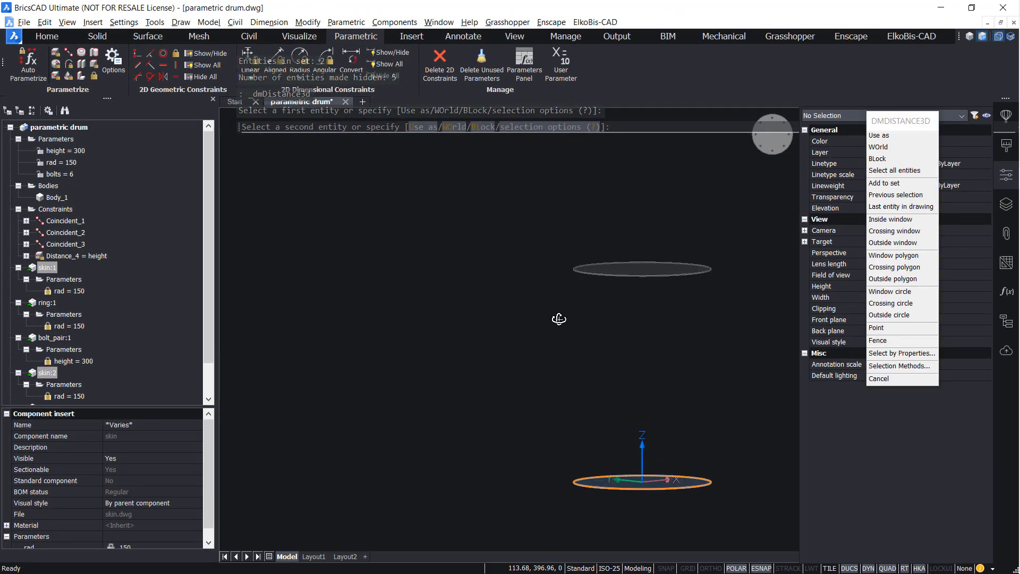
{"action": "left_click", "coordinate": [611, 278]}
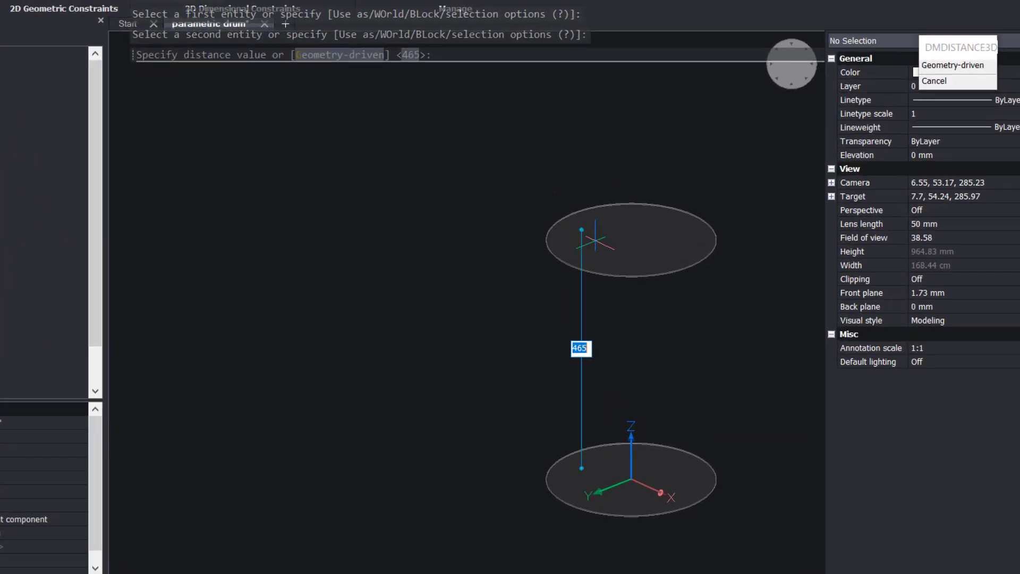
{"action": "type", "text": "he"}
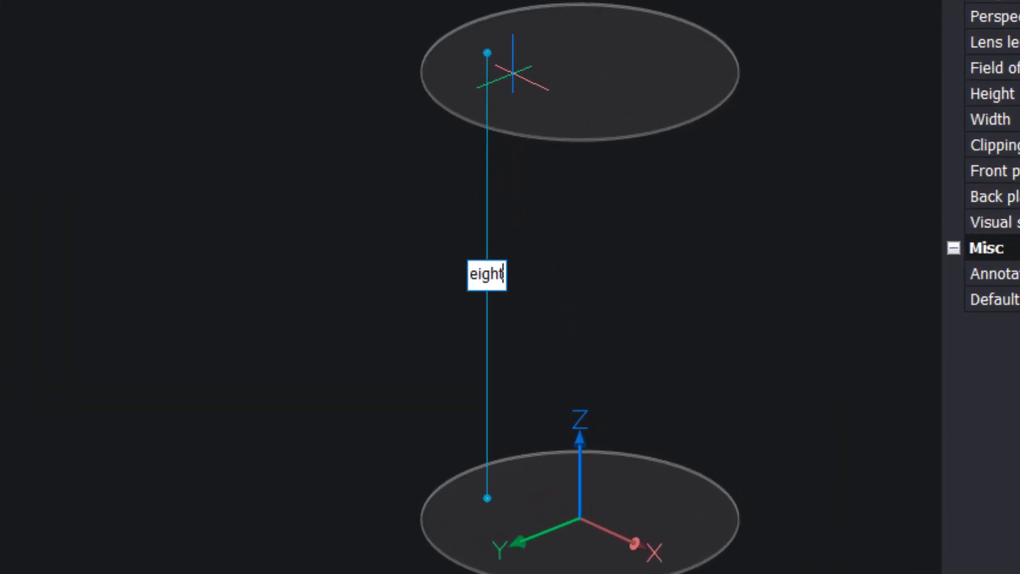
{"action": "key", "text": "Return"}
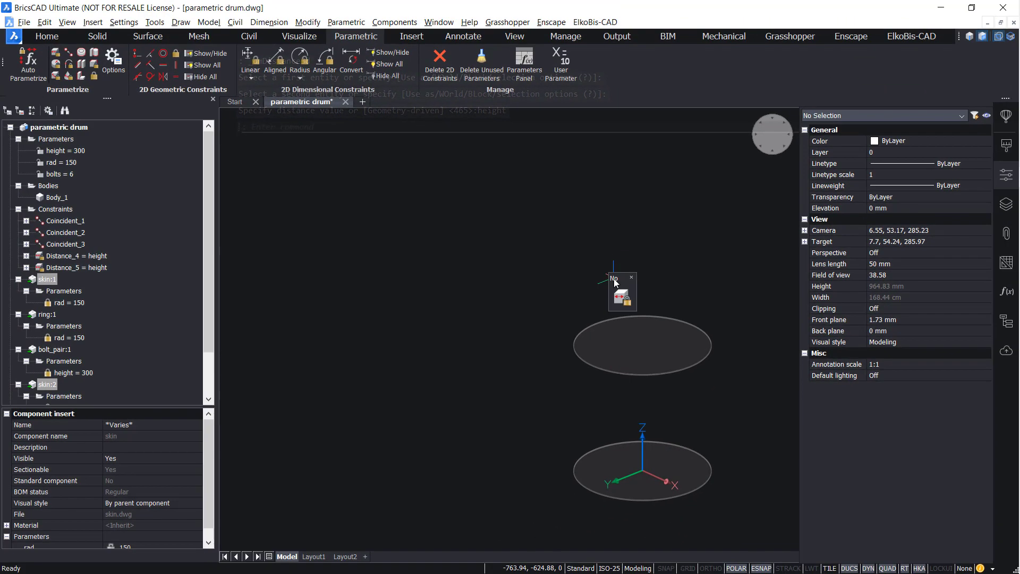
{"action": "right_click", "coordinate": [613, 279]}
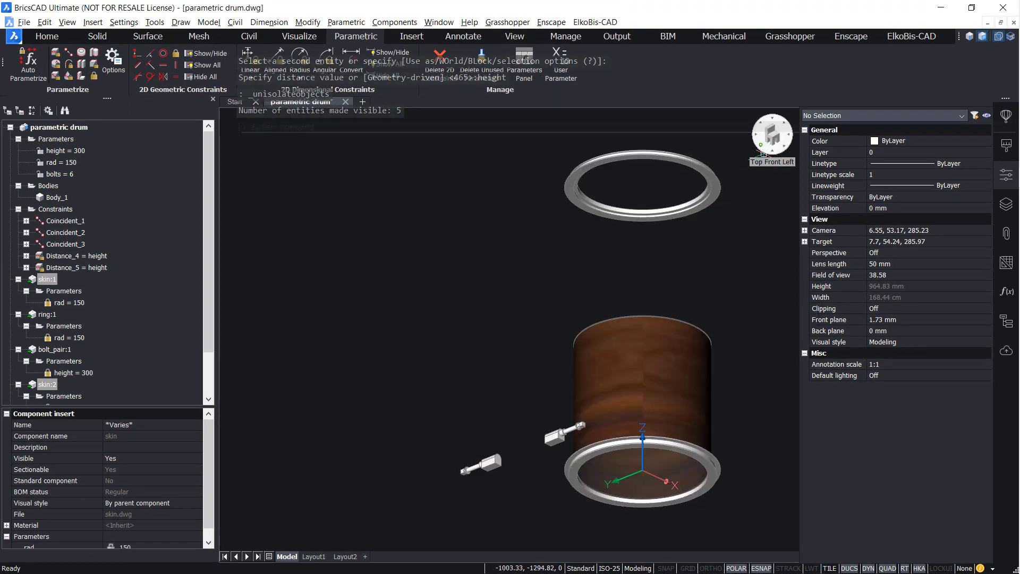
From a front-left view, select and isolate the upper and lower rings.
{"action": "left_click", "coordinate": [763, 151]}
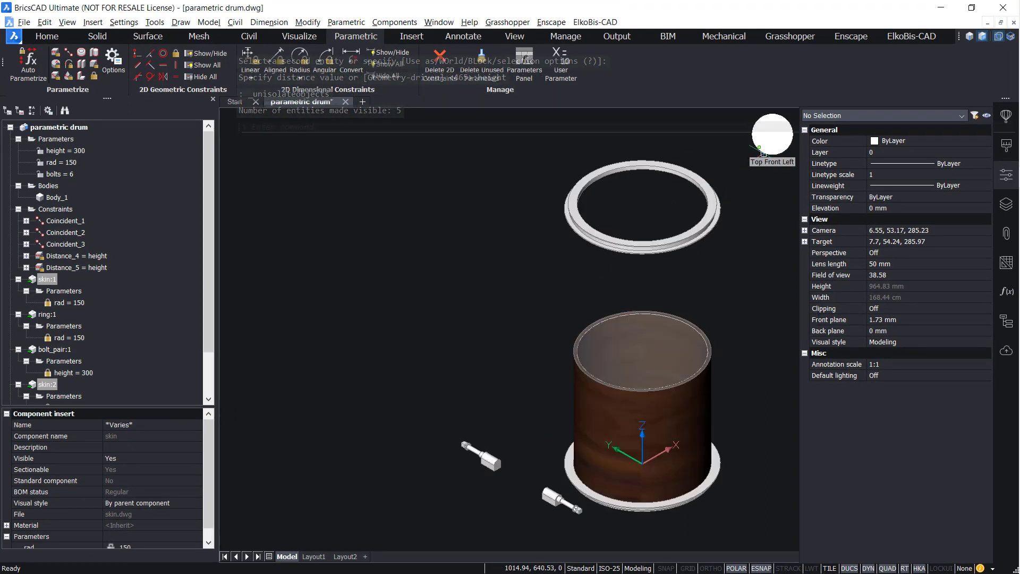
{"action": "left_click", "coordinate": [720, 222]}
{"action": "left_click", "coordinate": [737, 508]}
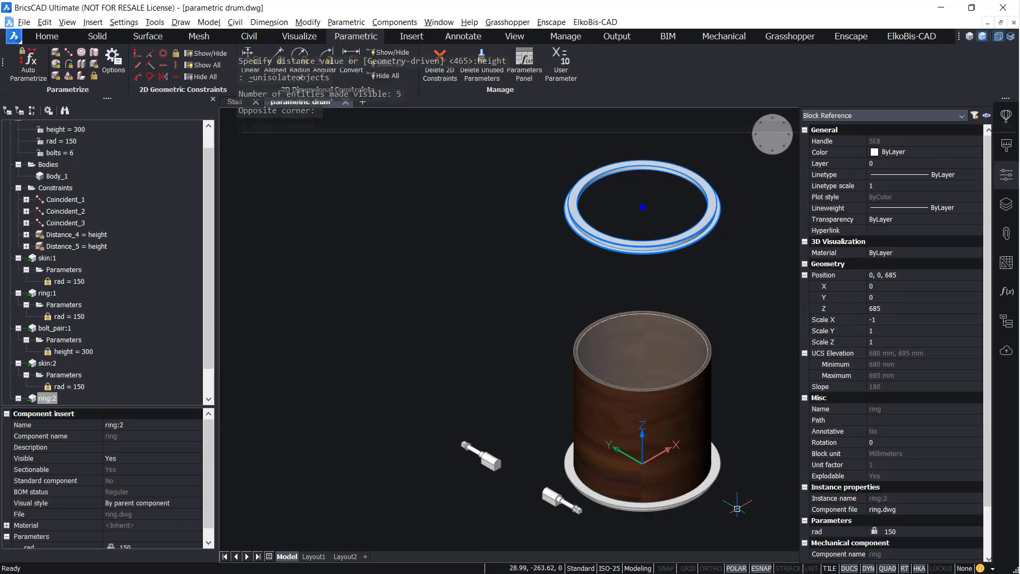
{"action": "left_click", "coordinate": [717, 453]}
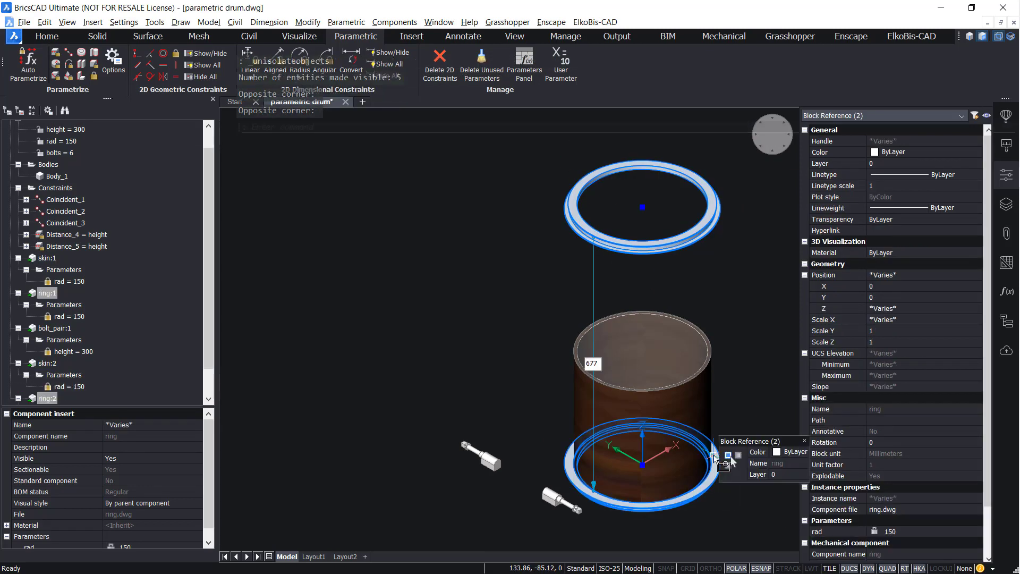
{"action": "left_click", "coordinate": [730, 463]}
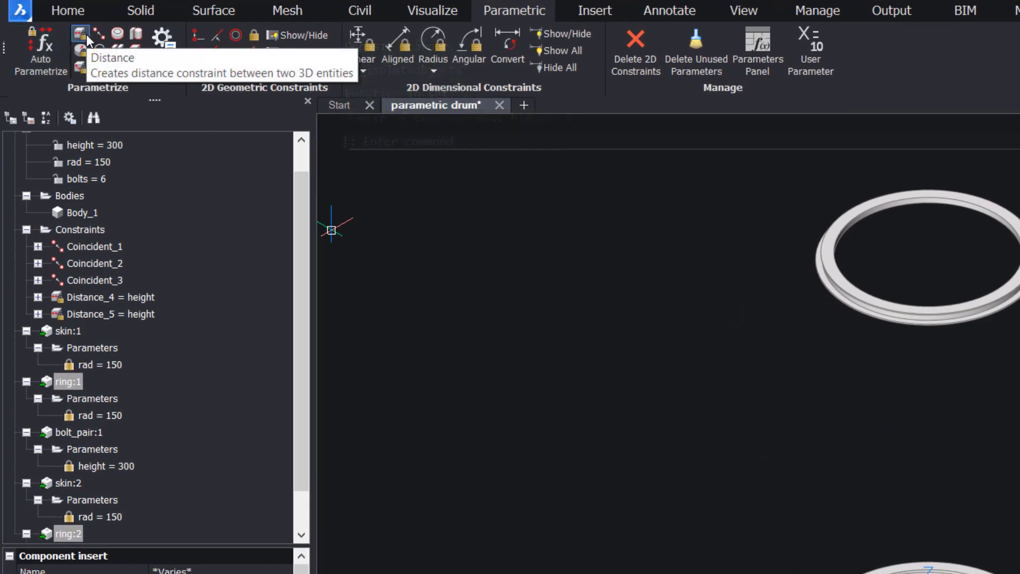
Add Distance_6 = height-6 between the rings, then show and frame the whole assembly.
{"action": "left_click", "coordinate": [86, 35]}
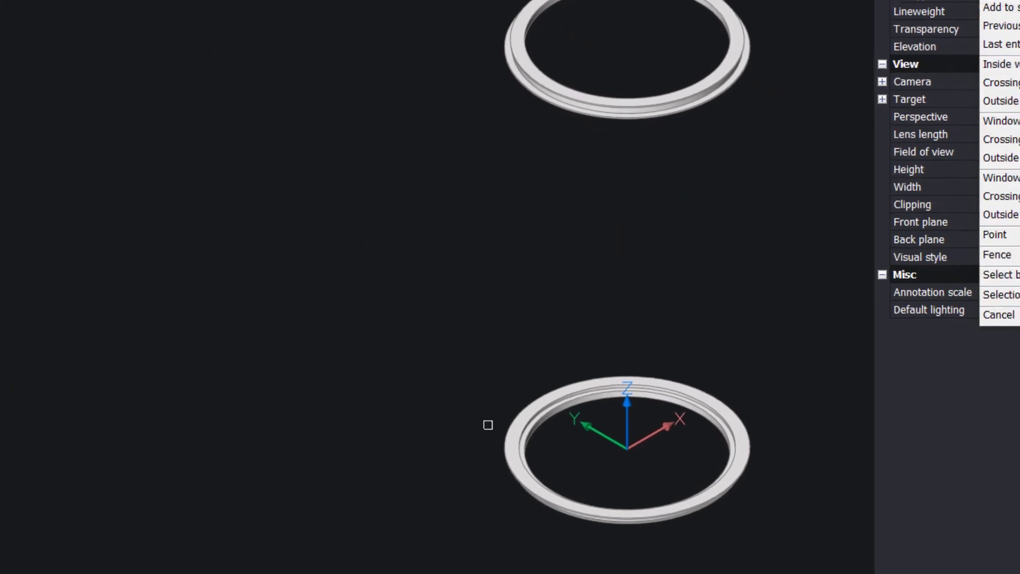
{"action": "left_click", "coordinate": [509, 434]}
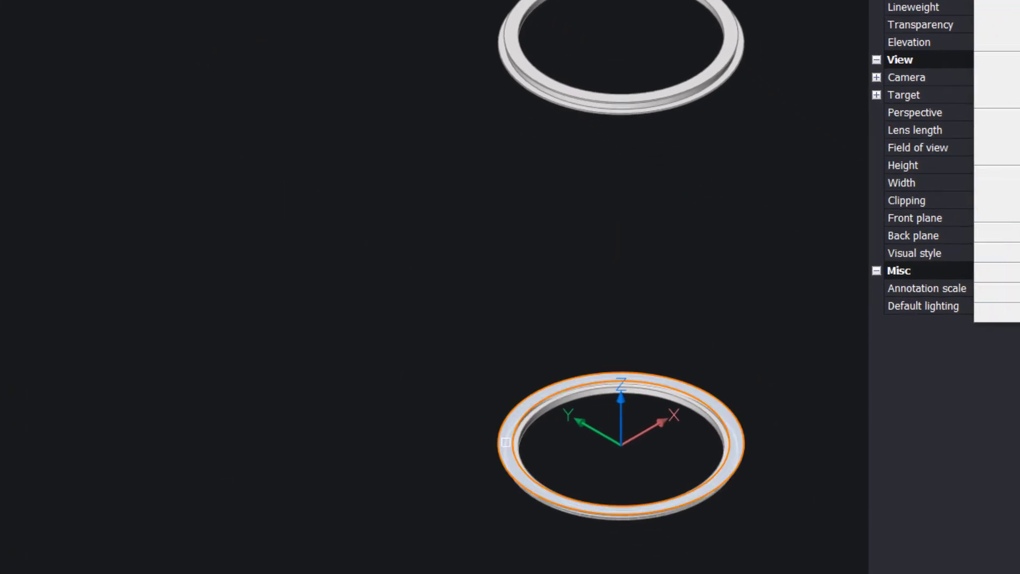
{"action": "middle_click_drag", "start_coordinate": [555, 279], "coordinate": [572, 152], "text": "shift"}
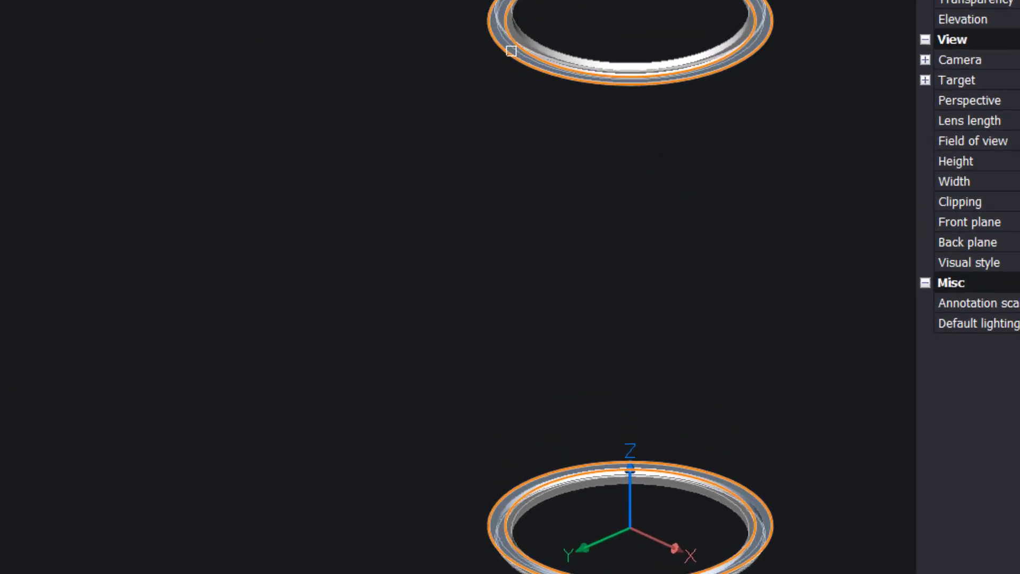
{"action": "left_click", "coordinate": [510, 52]}
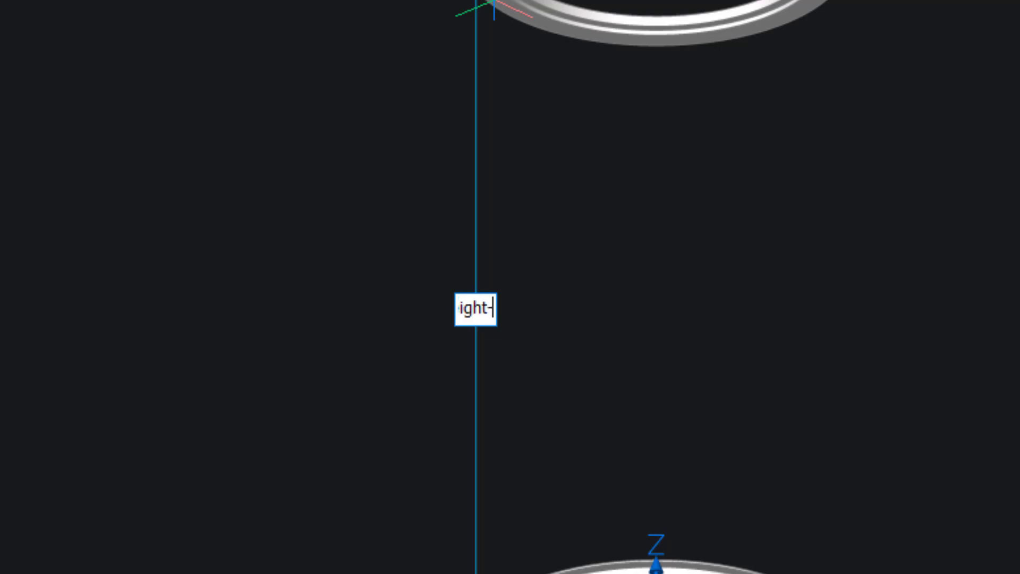
{"action": "key", "text": "Return"}
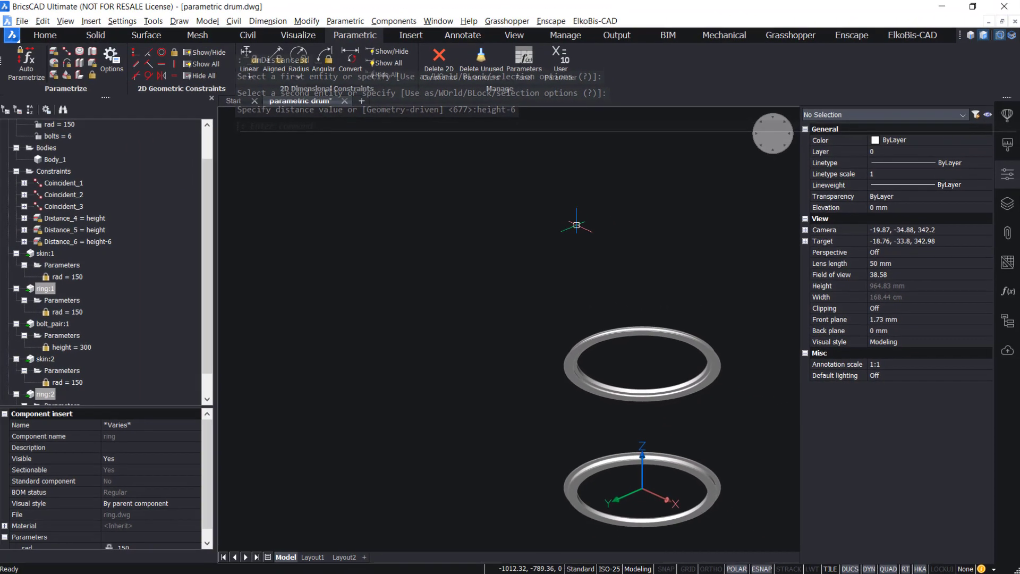
{"action": "left_click", "coordinate": [642, 248]}
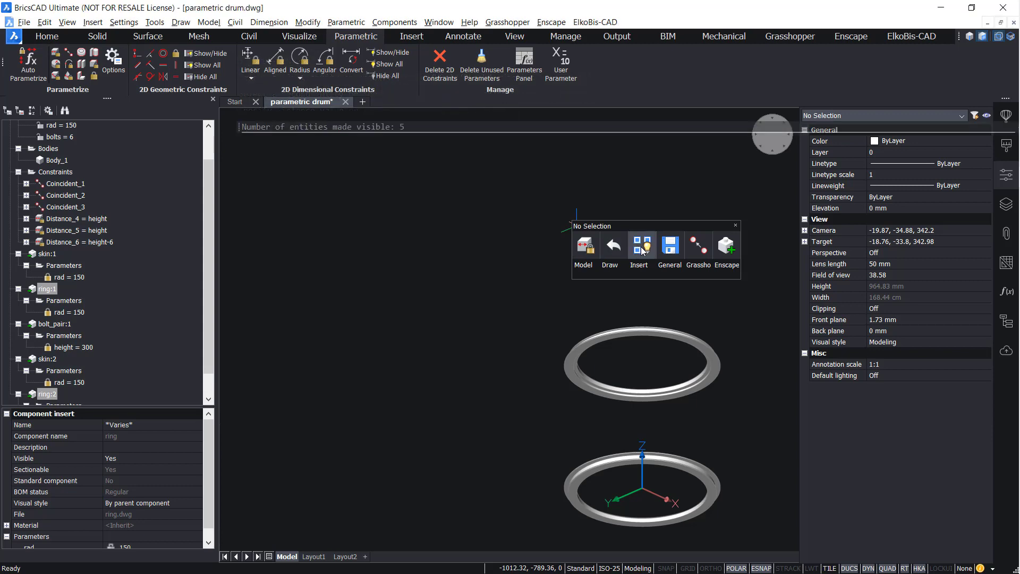
{"action": "left_click", "coordinate": [761, 150]}
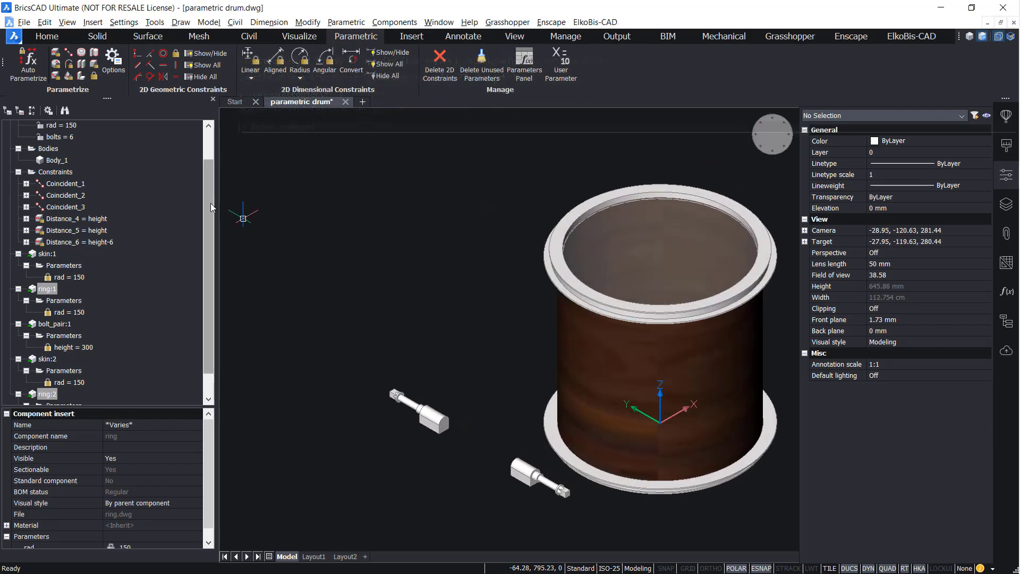
{"action": "left_click_drag", "start_coordinate": [211, 204], "coordinate": [202, 164]}
{"action": "left_click", "coordinate": [63, 151]}
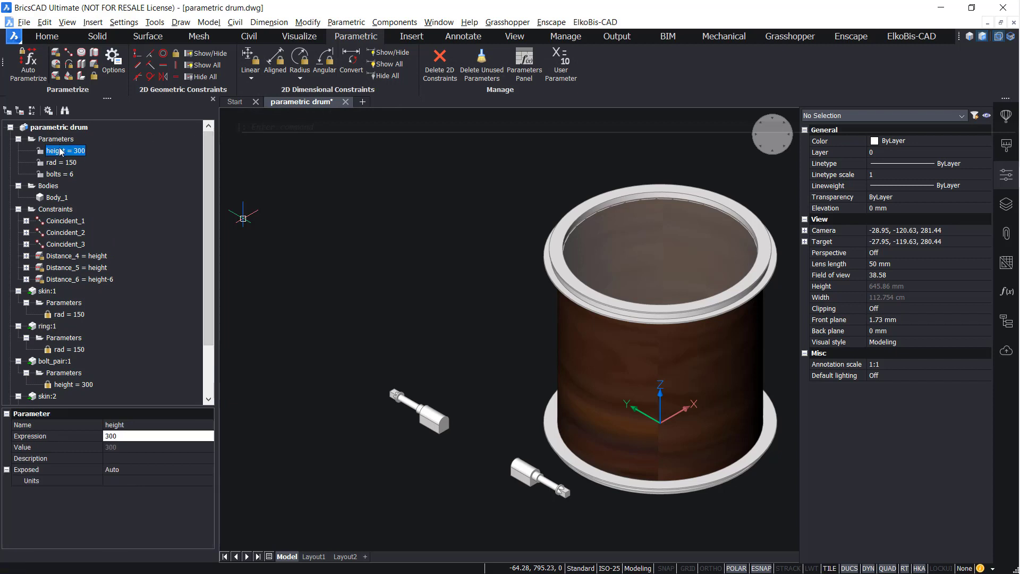
{"action": "right_click", "coordinate": [61, 149]}
{"action": "left_click", "coordinate": [84, 168]}
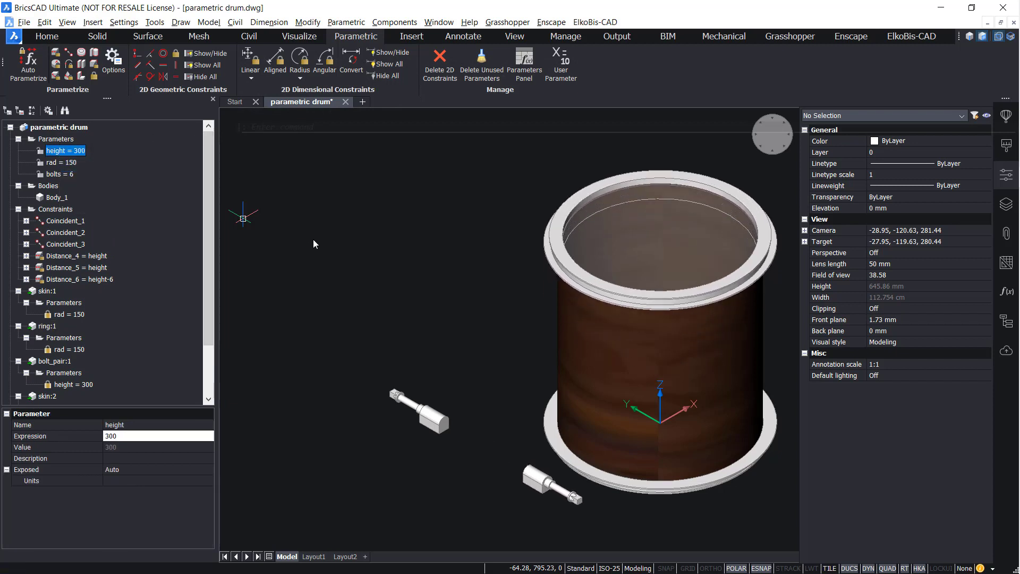
{"action": "right_click", "coordinate": [51, 164]}
{"action": "left_click", "coordinate": [76, 182]}
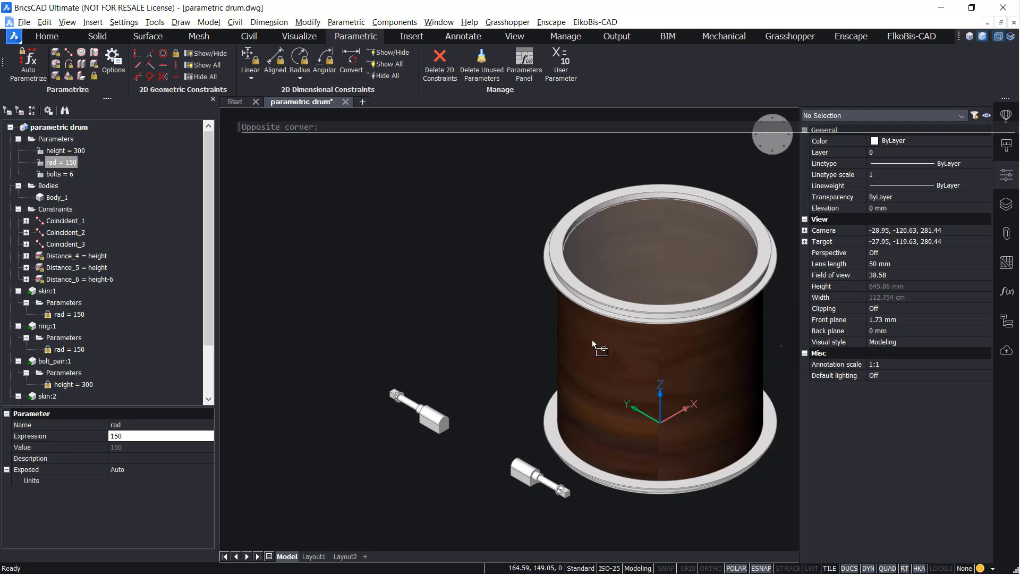
{"action": "left_click", "coordinate": [545, 332]}
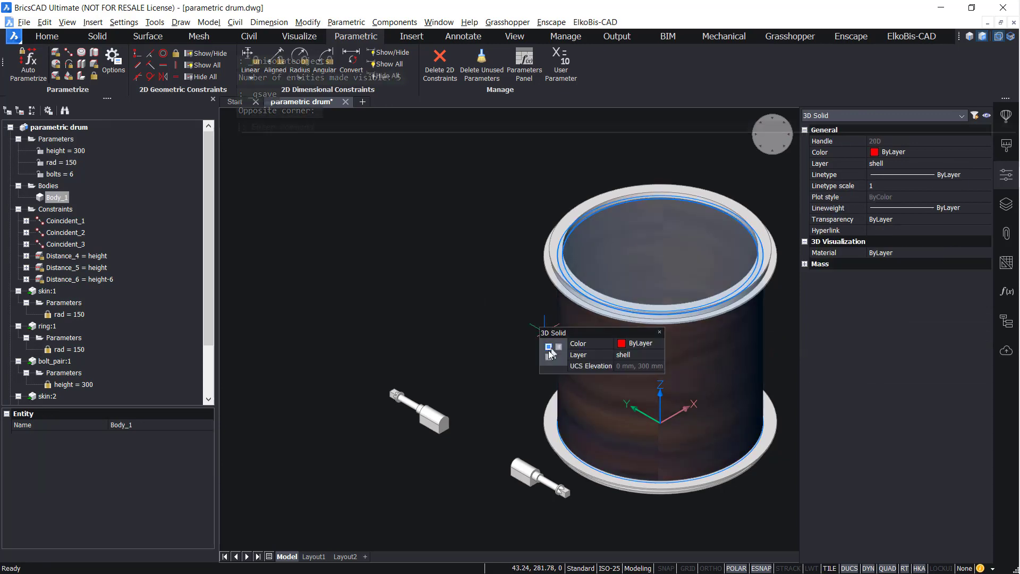
Isolate the drum shell and constrain its inner face radius to rad-7.5 (Radius_7).
{"action": "left_click", "coordinate": [532, 344]}
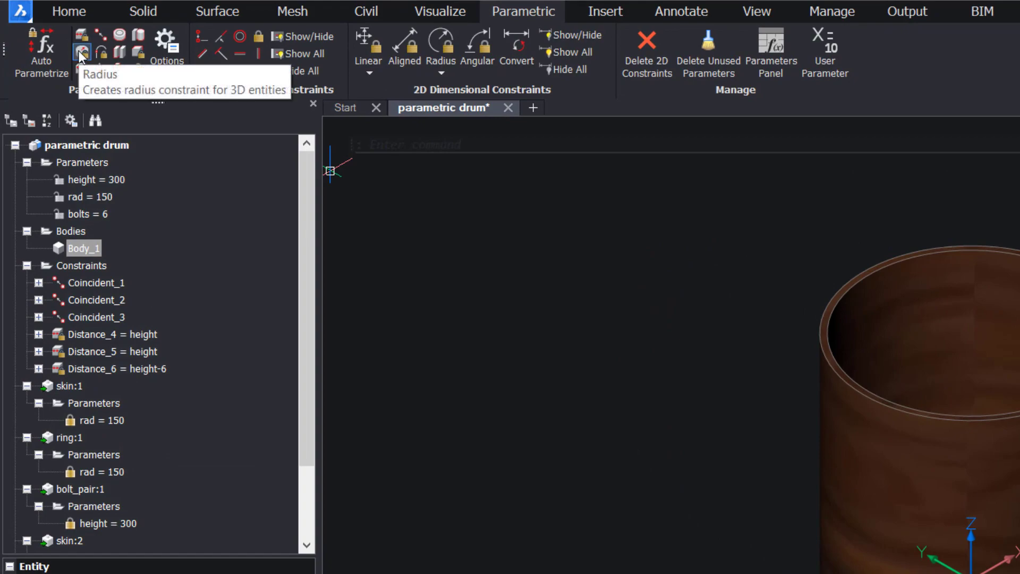
{"action": "left_click", "coordinate": [80, 55]}
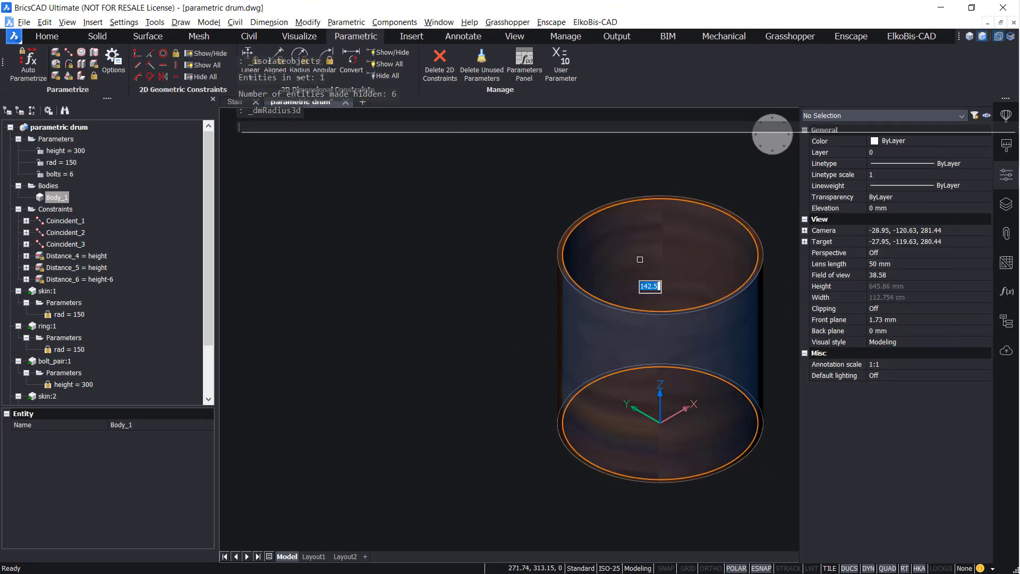
{"action": "left_click", "coordinate": [640, 260]}
{"action": "type", "text": "rad-7"}
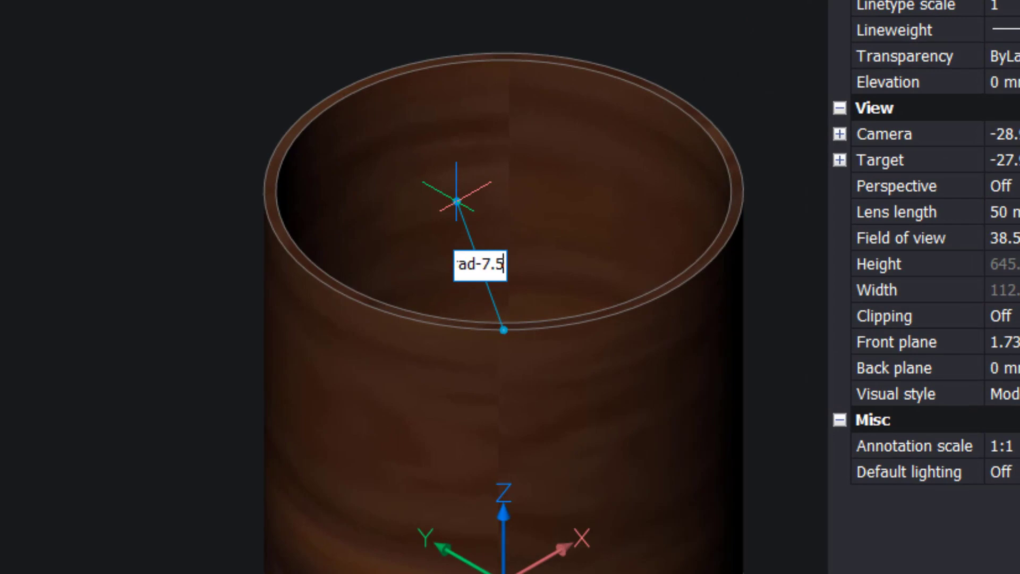
{"action": "key", "text": "Return"}
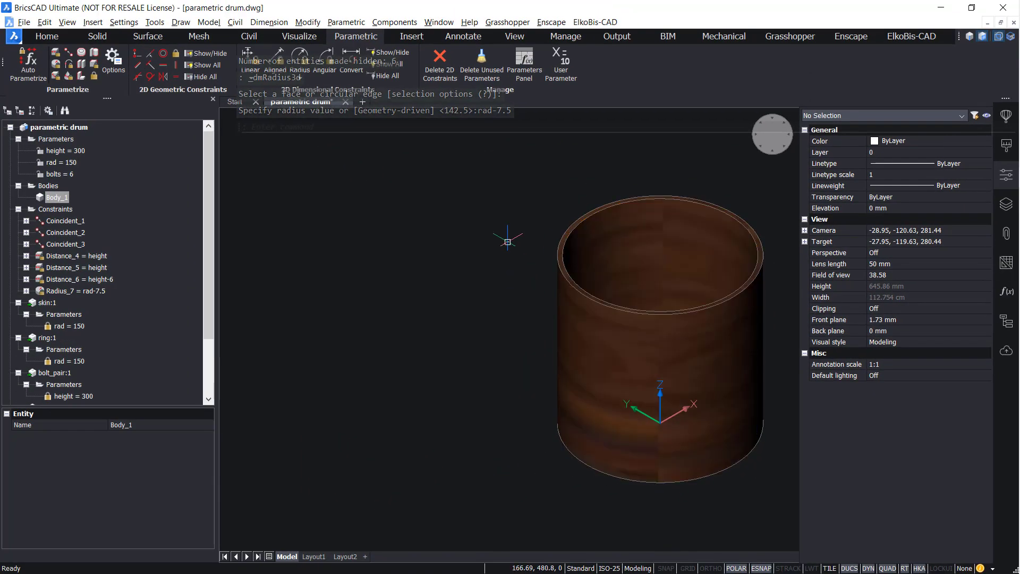
Constrain the drum wall's outer face radius to rad (Radius_8).
{"action": "key", "text": "Return"}
{"action": "left_click", "coordinate": [579, 319]}
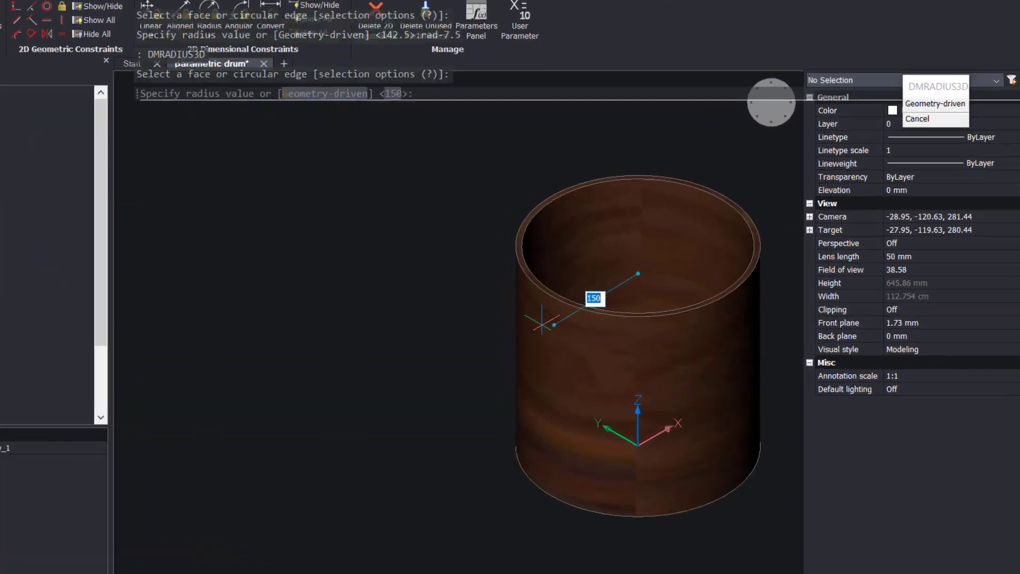
{"action": "type", "text": "rad"}
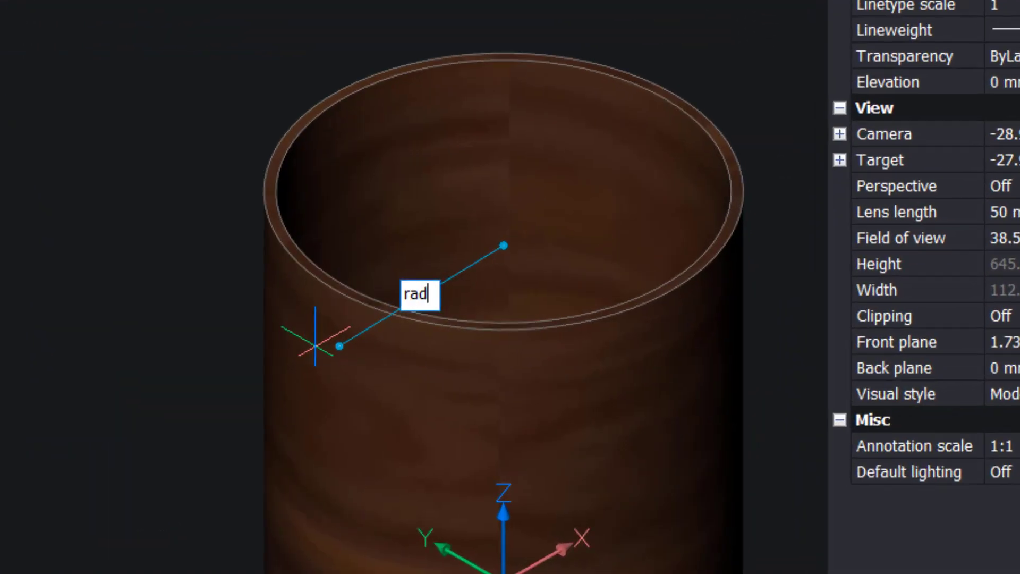
{"action": "key", "text": "Return"}
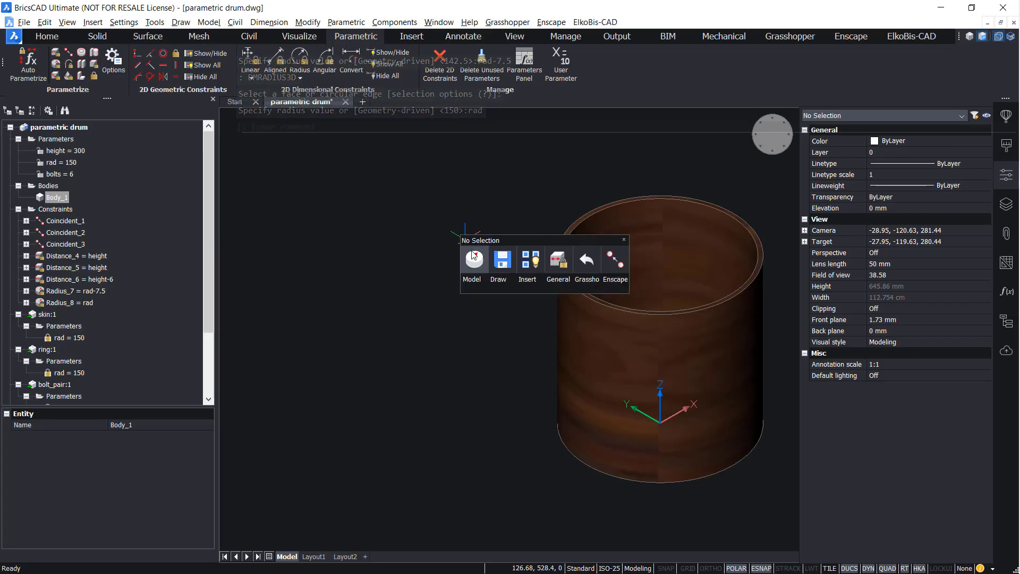
Show the hidden parts, then rotate both bolt pairs 90° upright and move them near the drum.
{"action": "left_click", "coordinate": [521, 510]}
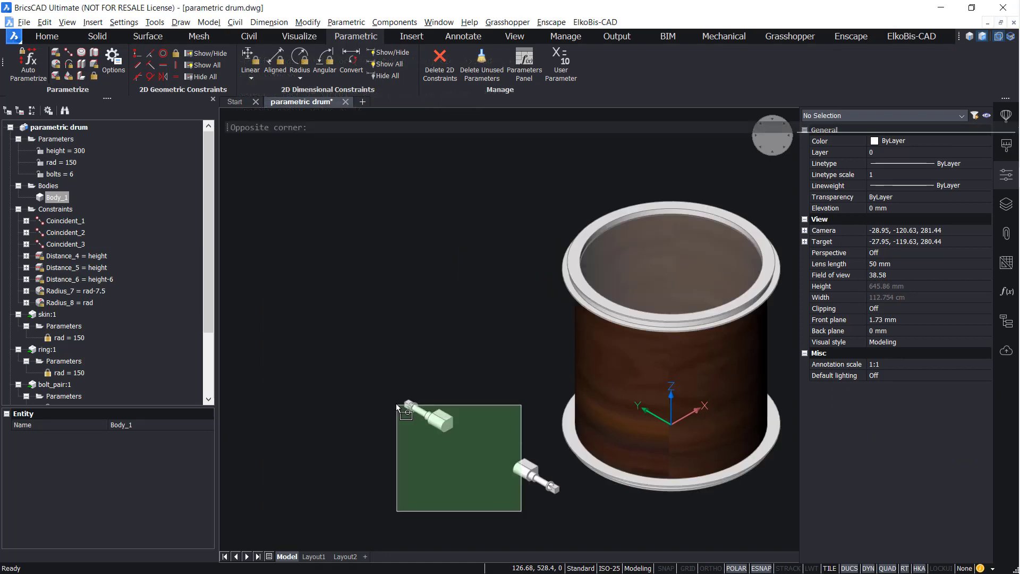
{"action": "left_click", "coordinate": [402, 440]}
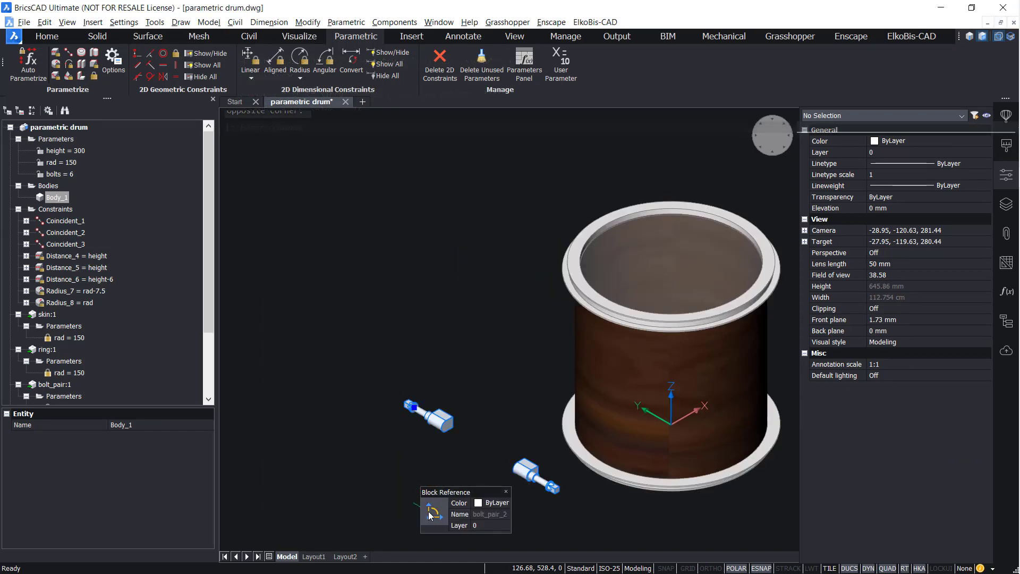
{"action": "left_click", "coordinate": [462, 522]}
{"action": "left_click", "coordinate": [393, 365]}
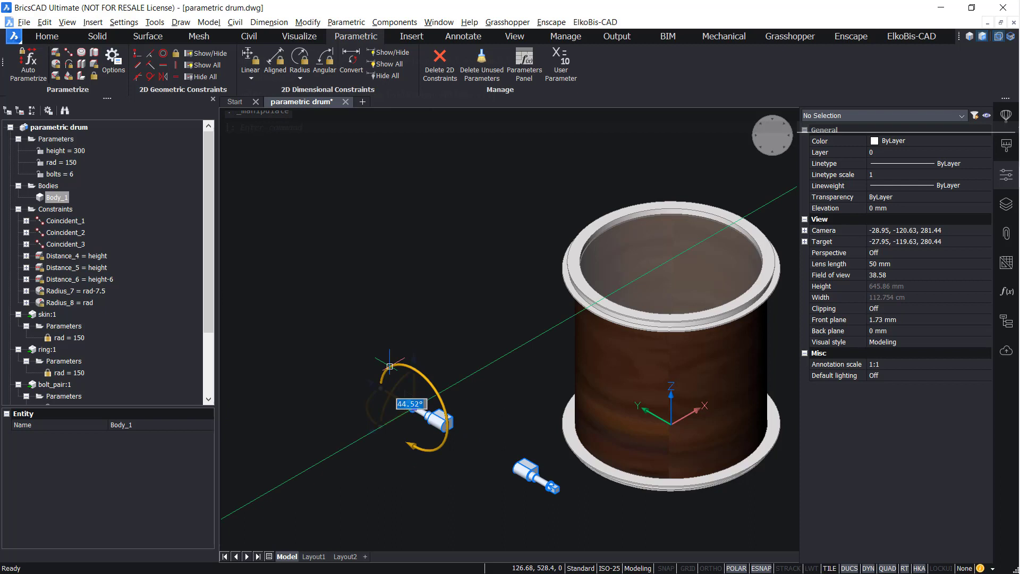
{"action": "left_click", "coordinate": [415, 525]}
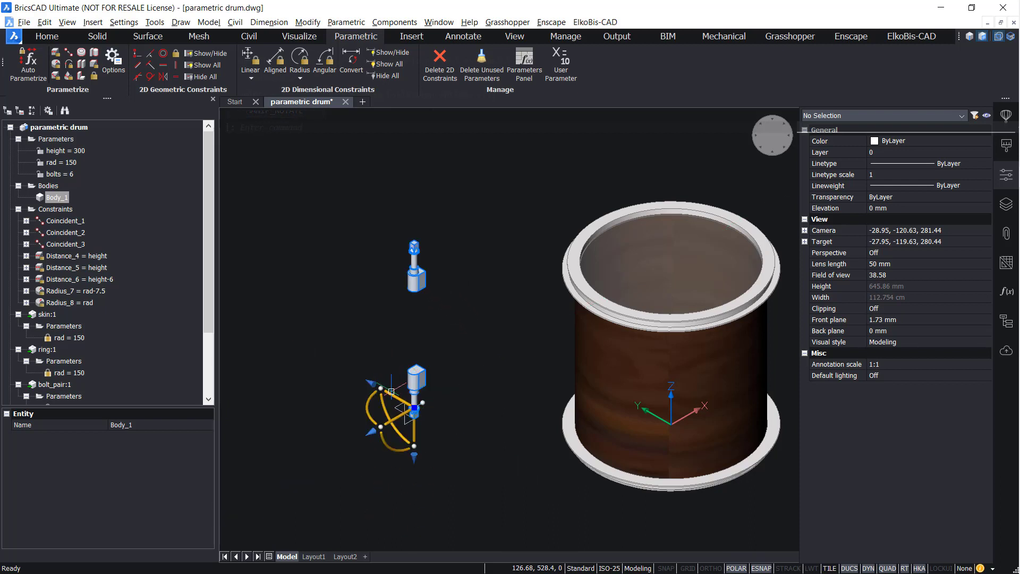
{"action": "left_click", "coordinate": [391, 391]}
{"action": "left_click", "coordinate": [510, 517]}
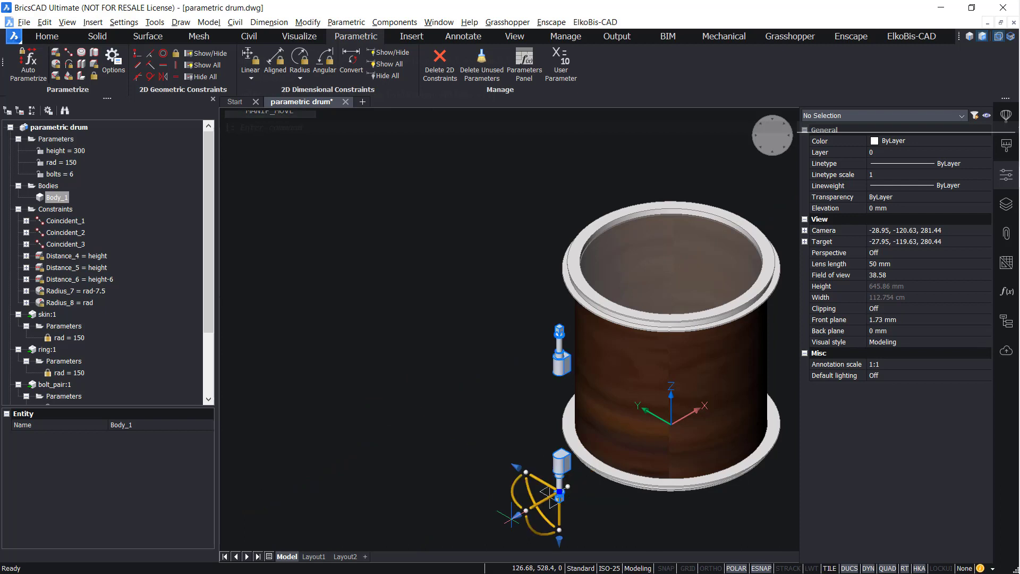
{"action": "scroll", "coordinate": [599, 507], "scroll_direction": "up", "scroll_amount": 3}
{"action": "scroll", "coordinate": [587, 489], "scroll_direction": "up", "scroll_amount": 3}
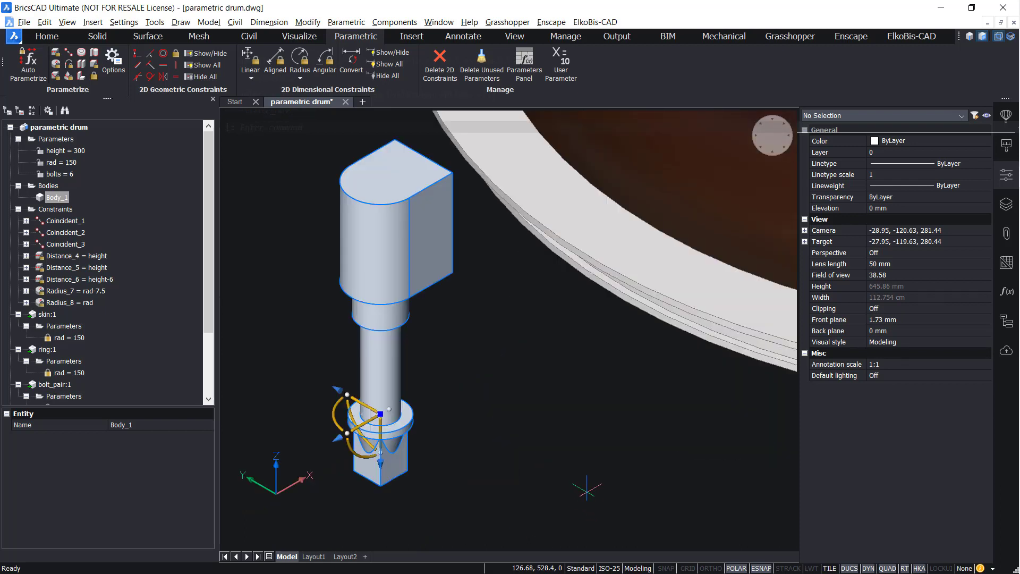
{"action": "type", "text": "m"}
Move a bolt onto the drum's lower rim and slide it along its axis.
{"action": "key", "text": "Return"}
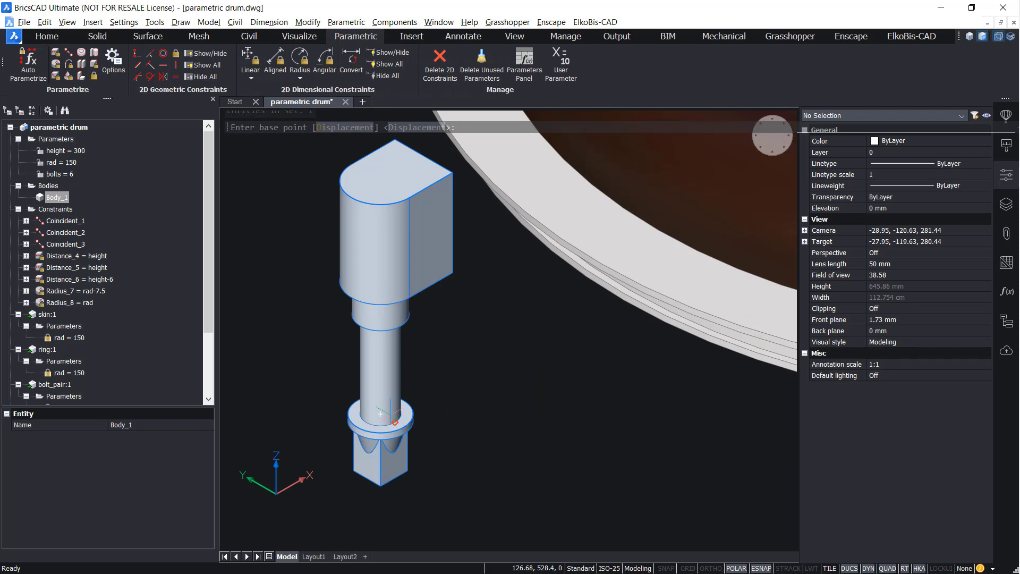
{"action": "left_click", "coordinate": [380, 414]}
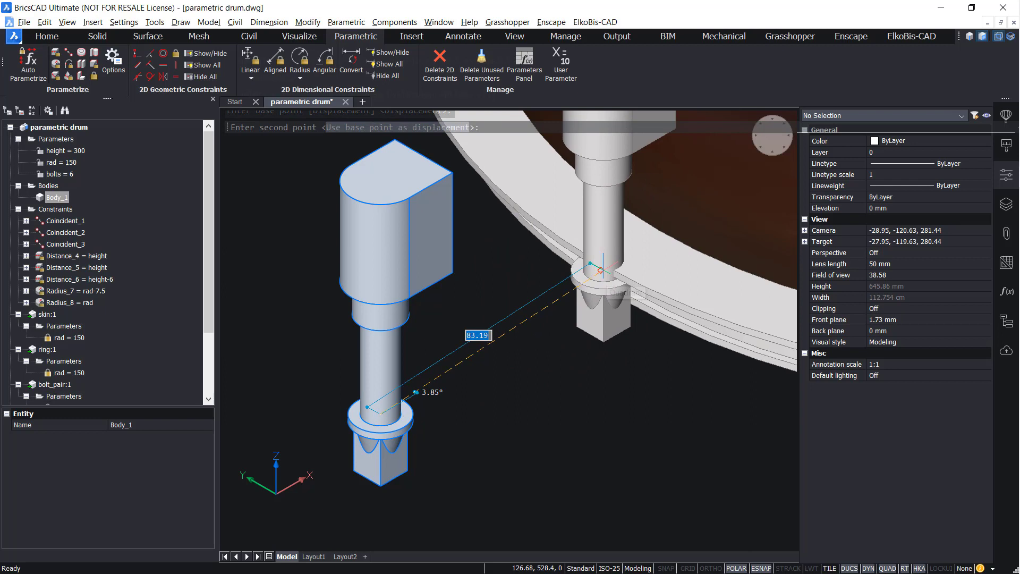
{"action": "left_click", "coordinate": [600, 269]}
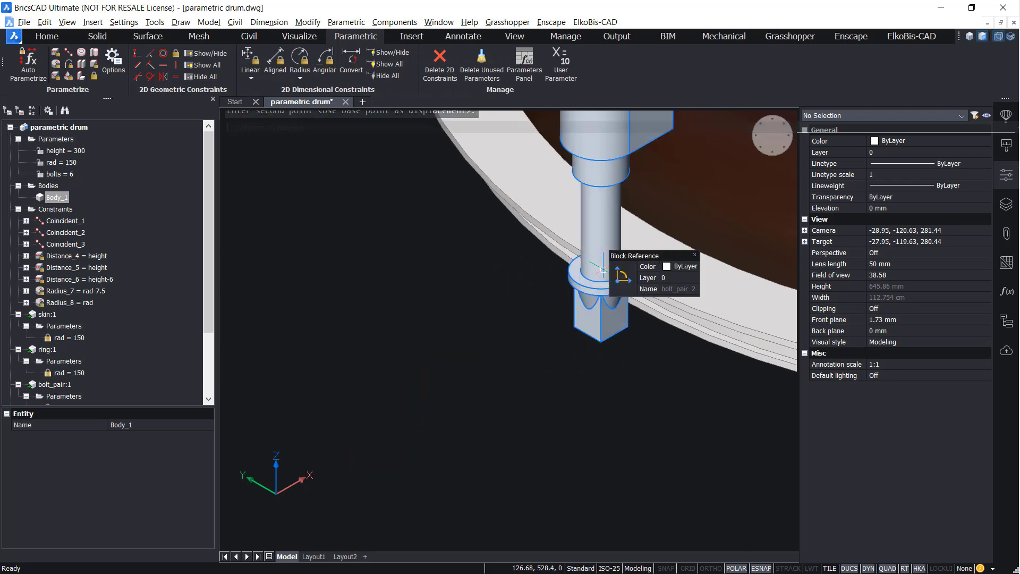
{"action": "left_click", "coordinate": [576, 283]}
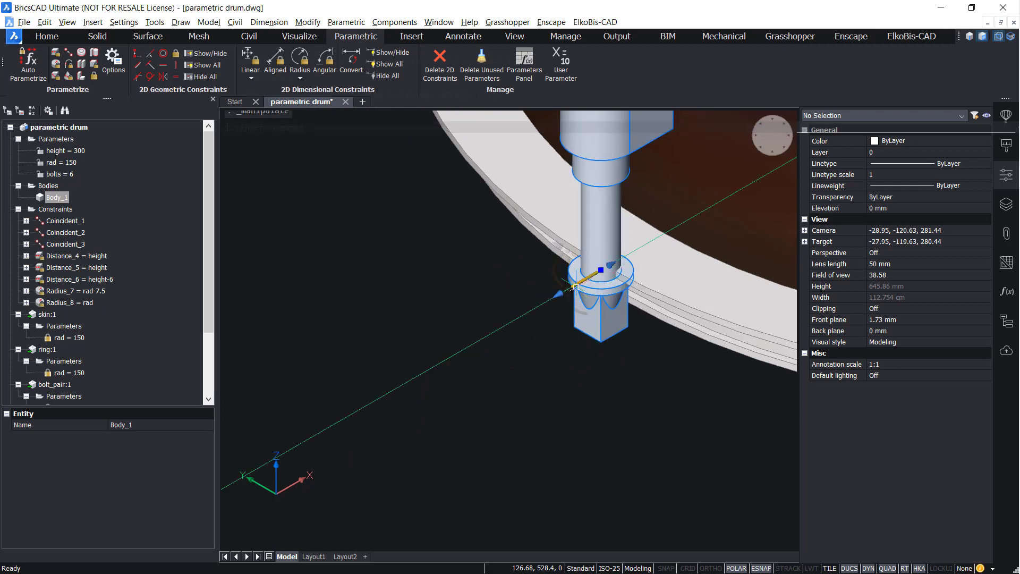
{"action": "left_click", "coordinate": [575, 284]}
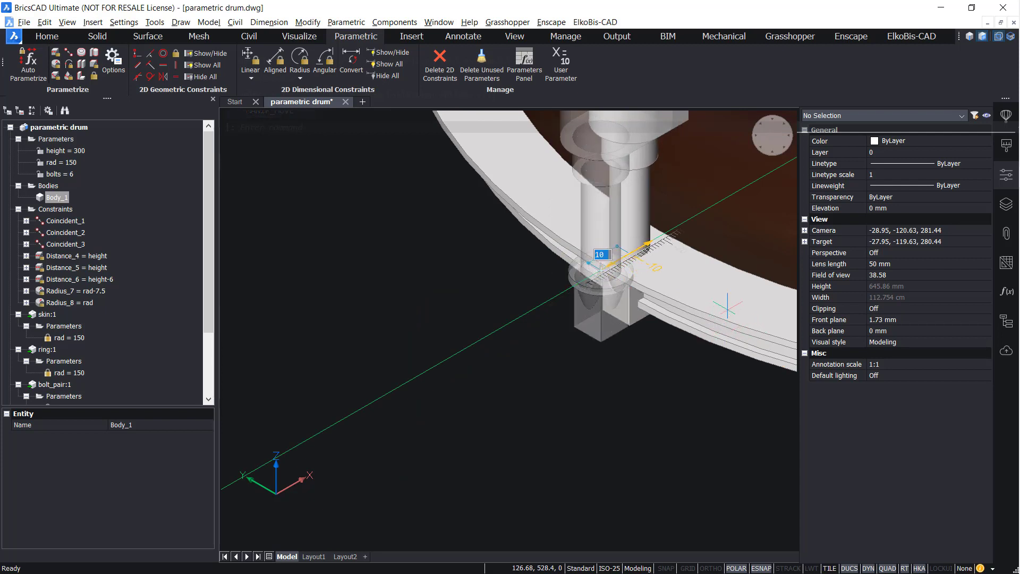
Settle the bolt at its adjusted rim position and select the ring:1 component.
{"action": "left_click", "coordinate": [719, 311]}
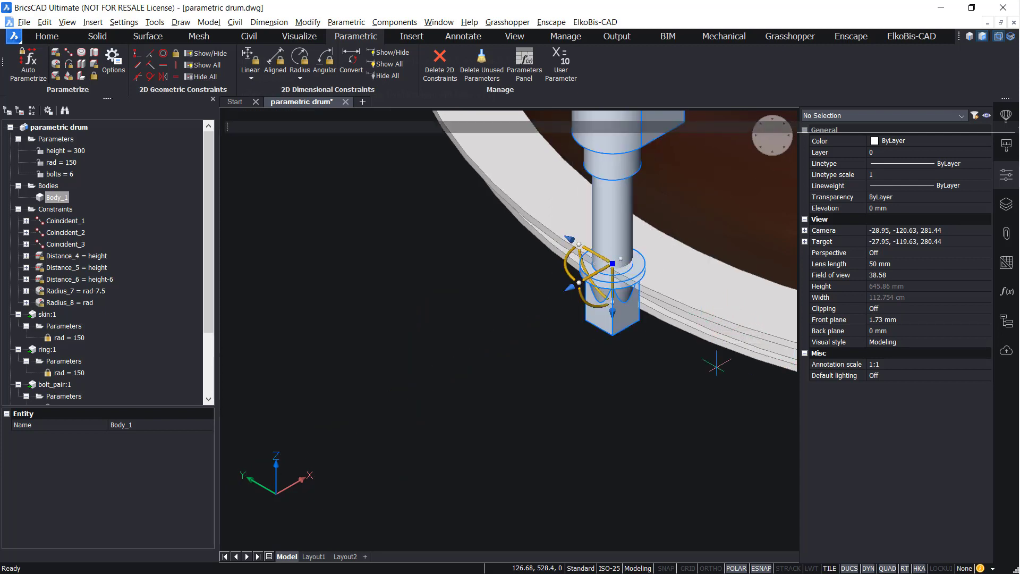
{"action": "key", "text": "Escape"}
{"action": "left_click", "coordinate": [47, 349]}
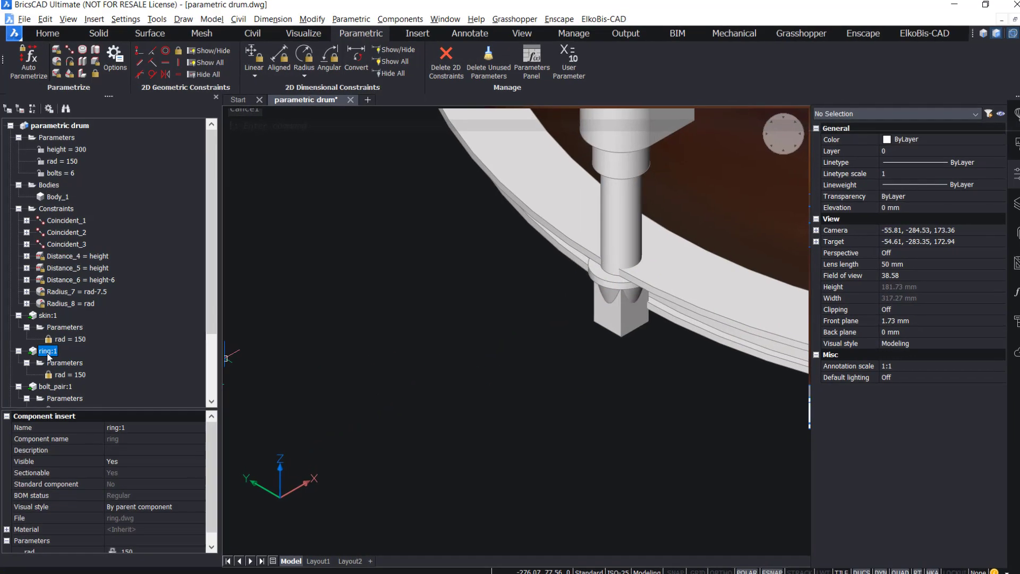
Open the ring component and change its Radius_6 expression to rad+30.
{"action": "right_click", "coordinate": [48, 349]}
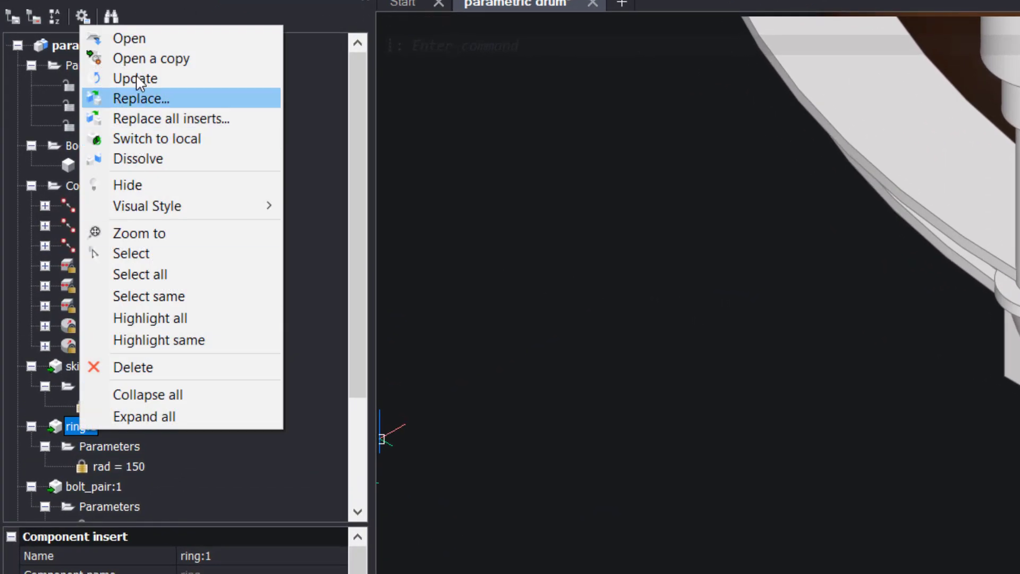
{"action": "left_click", "coordinate": [129, 40]}
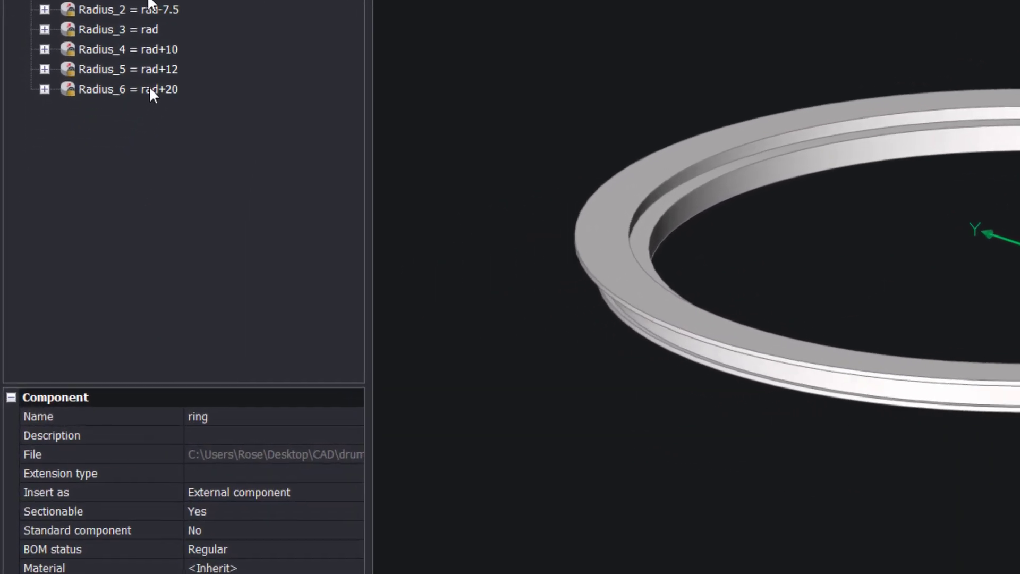
{"action": "left_click", "coordinate": [88, 231]}
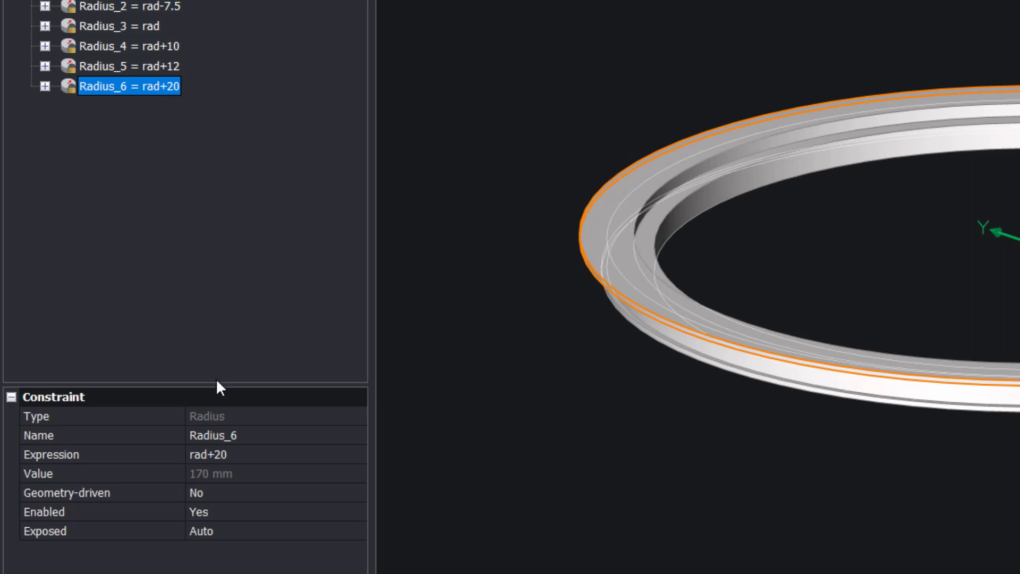
{"action": "left_click", "coordinate": [230, 447]}
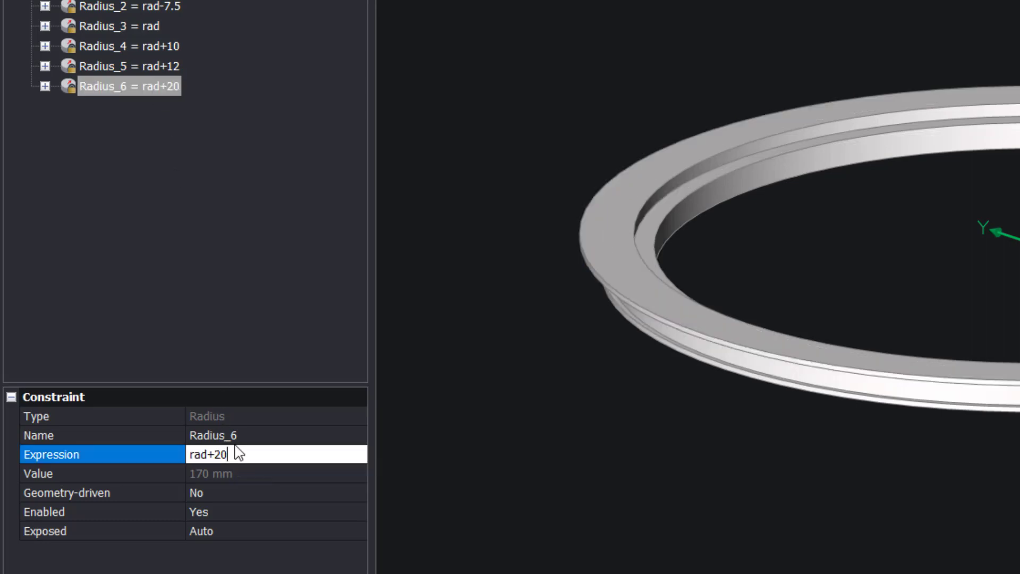
{"action": "key", "text": "BackSpace"}
{"action": "key", "text": "BackSpace"}
{"action": "key", "text": "Return"}
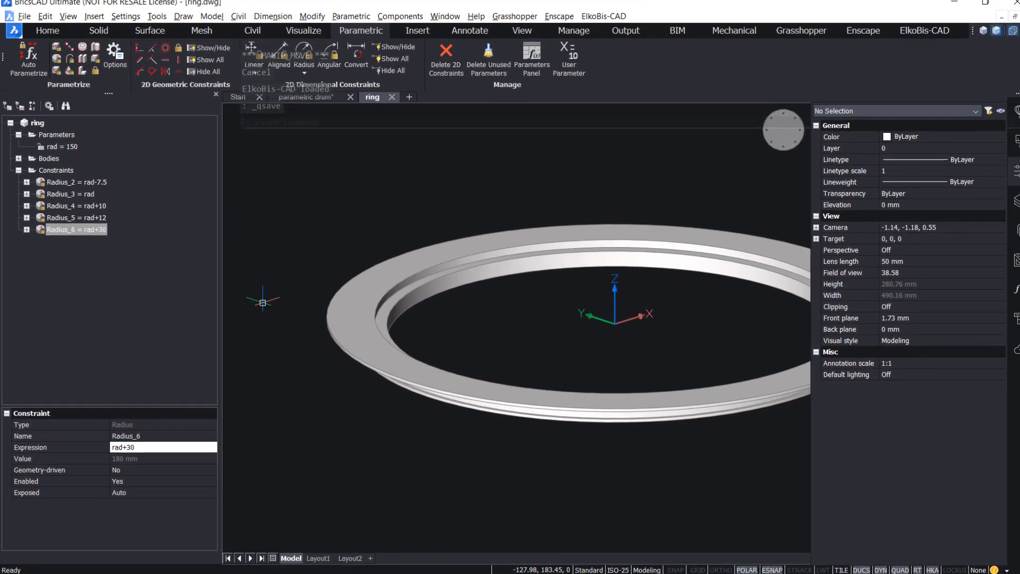
Back in the parametric drum, update ring:2 with the wider flange and animate height.
{"action": "left_click", "coordinate": [307, 101]}
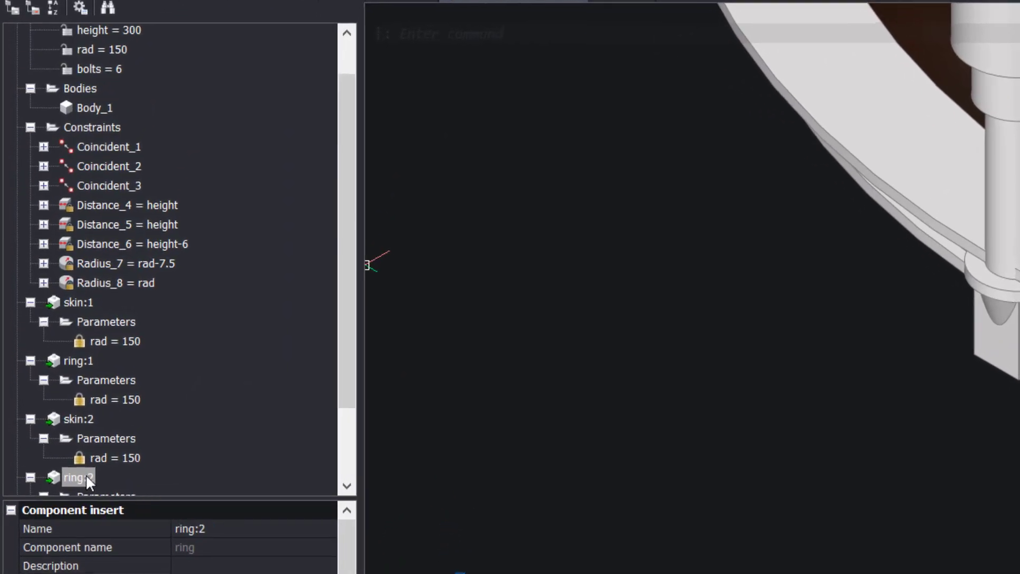
{"action": "right_click", "coordinate": [47, 394]}
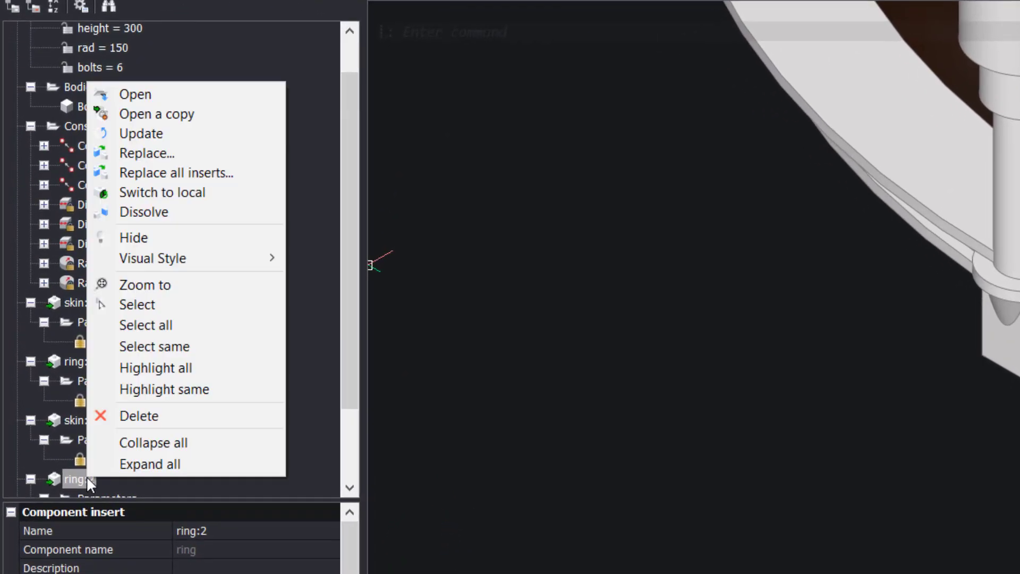
{"action": "left_click", "coordinate": [155, 132]}
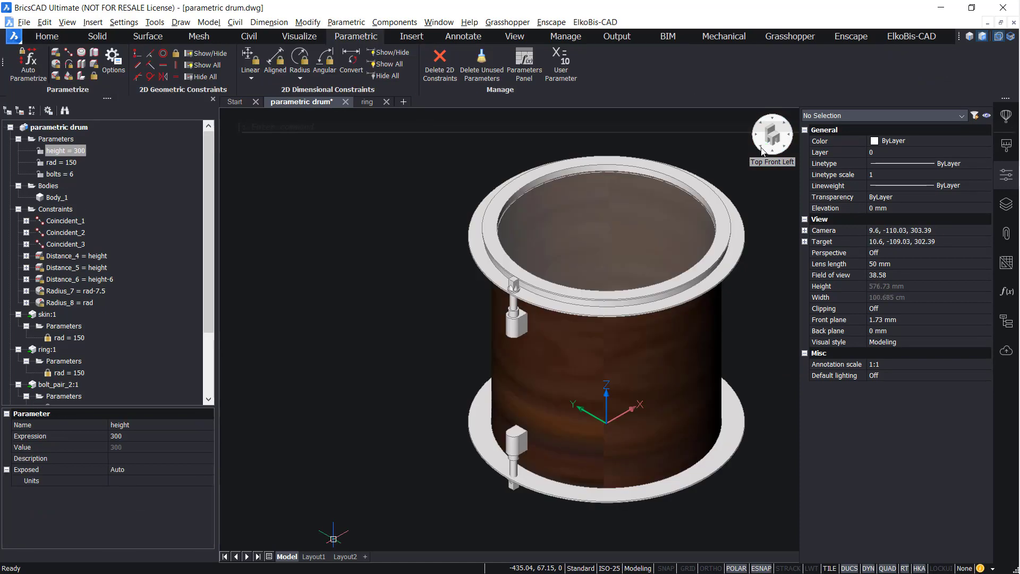
{"action": "right_click", "coordinate": [80, 148]}
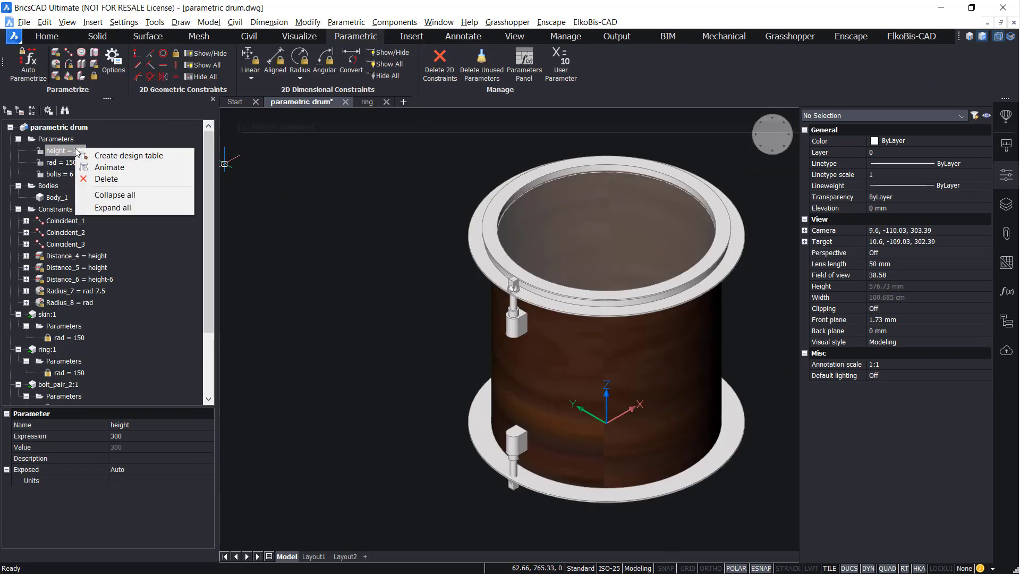
{"action": "left_click", "coordinate": [84, 165]}
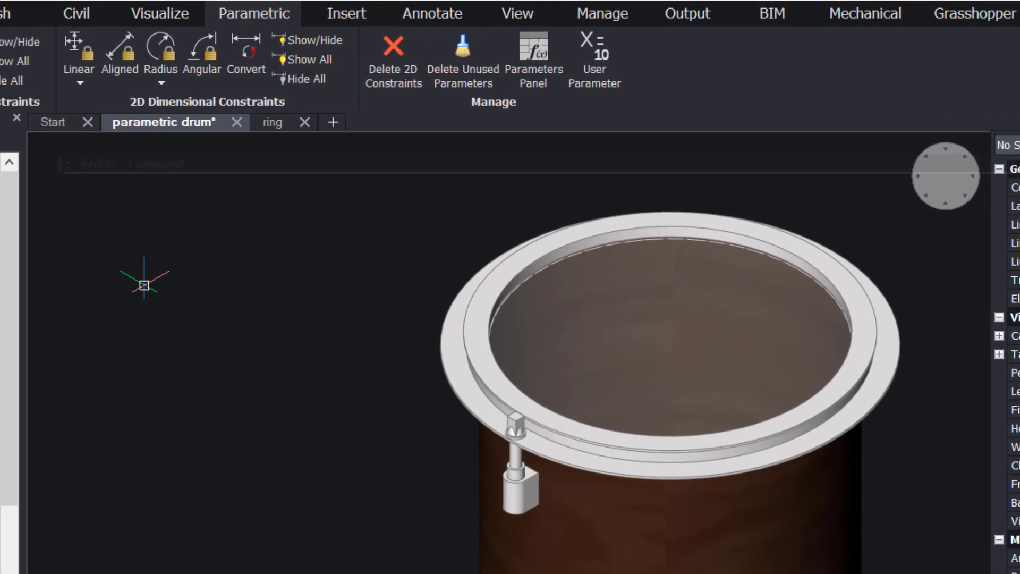
{"action": "type", "text": "ay"}
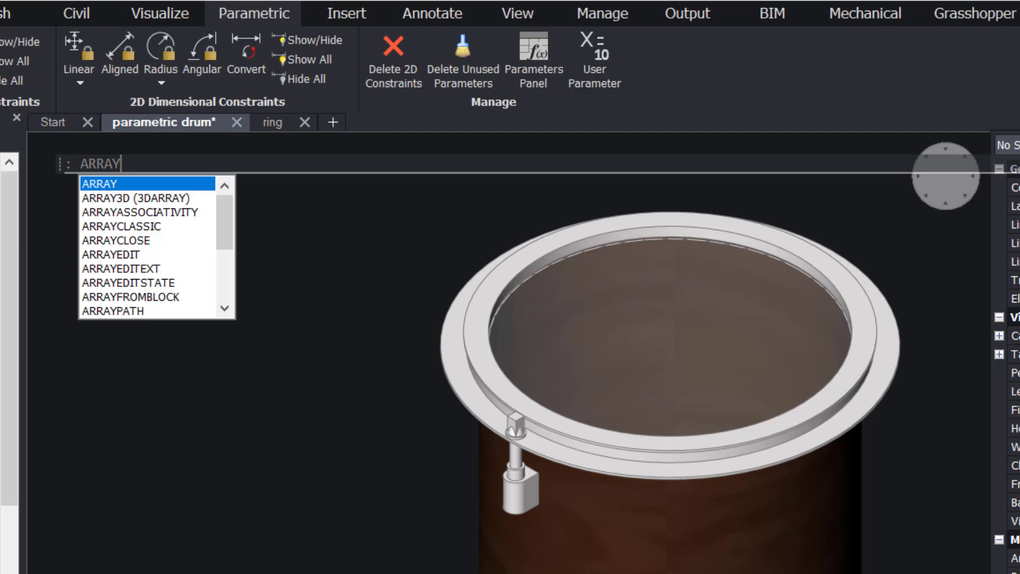
{"action": "type", "text": "po"}
Polar-array the top bolt pair six times around centre point 0,0,0.
{"action": "key", "text": "Return"}
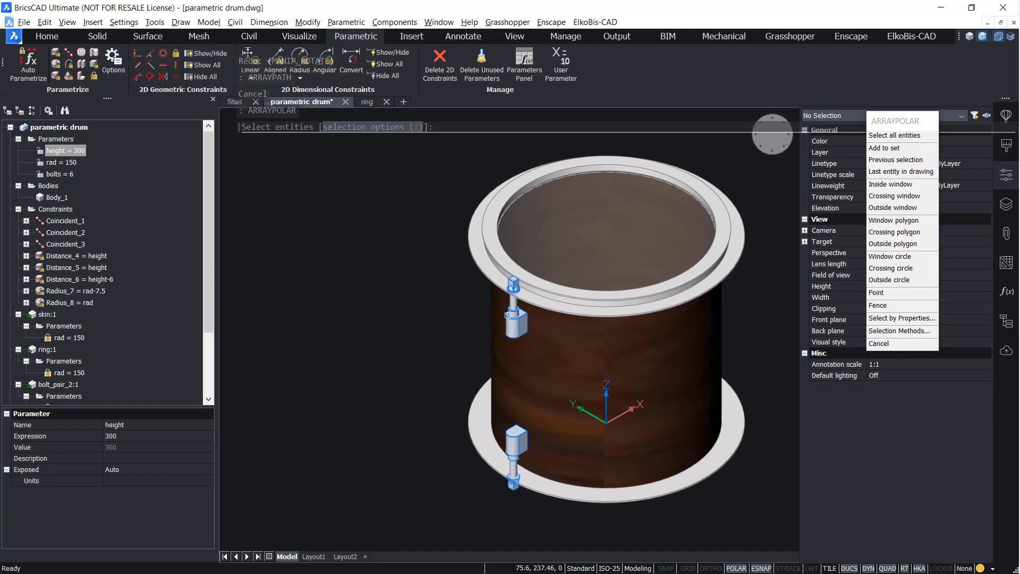
{"action": "left_click", "coordinate": [510, 317]}
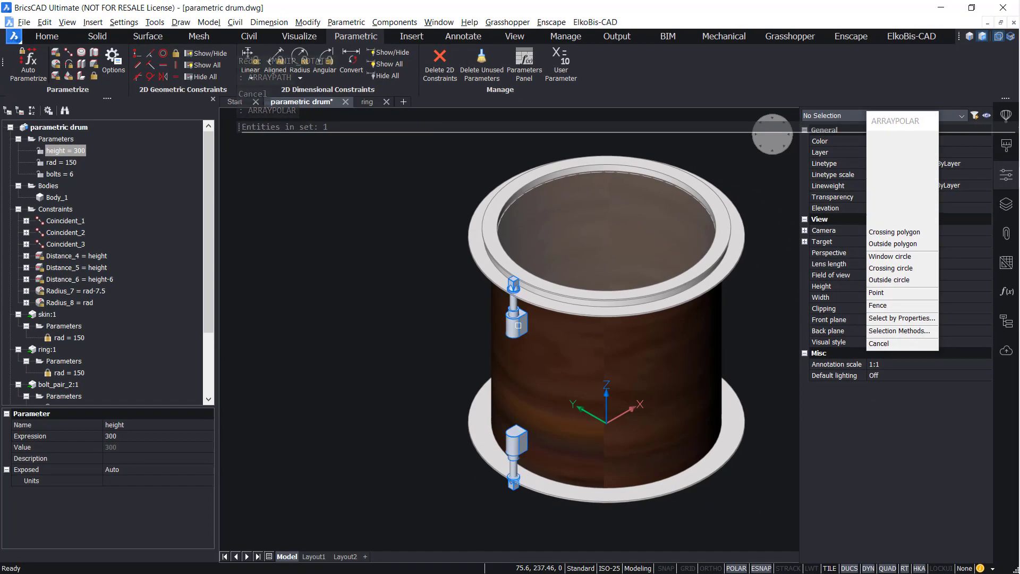
{"action": "key", "text": "Return"}
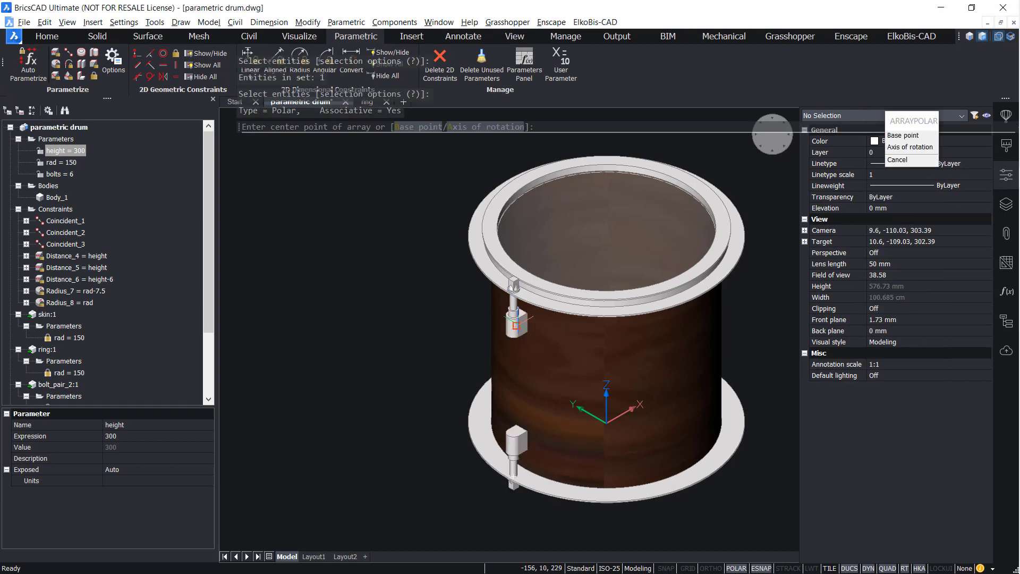
{"action": "type", "text": "0,0,0"}
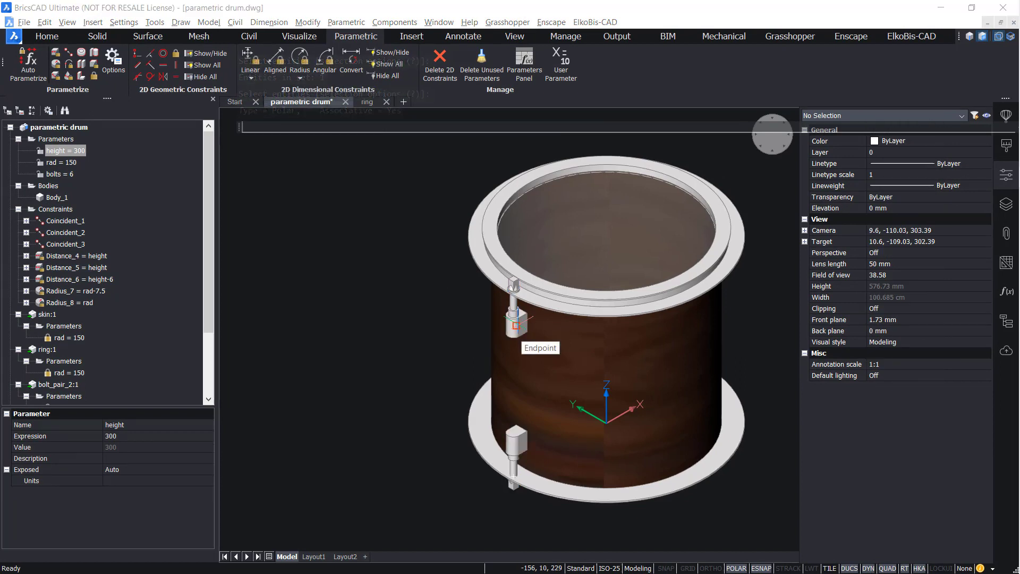
{"action": "key", "text": "Return"}
{"action": "type", "text": "0"}
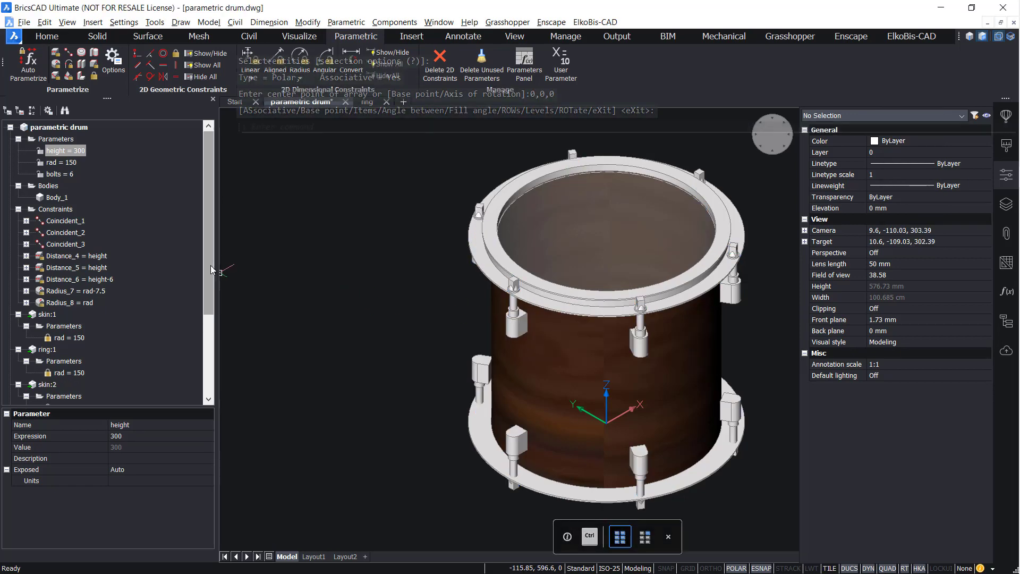
{"action": "scroll", "coordinate": [119, 318], "scroll_direction": "down", "scroll_amount": 5}
Drive Polar:1's radius from rad, item count from bolts, and spacing from 360/bolts.
{"action": "left_click", "coordinate": [88, 382]}
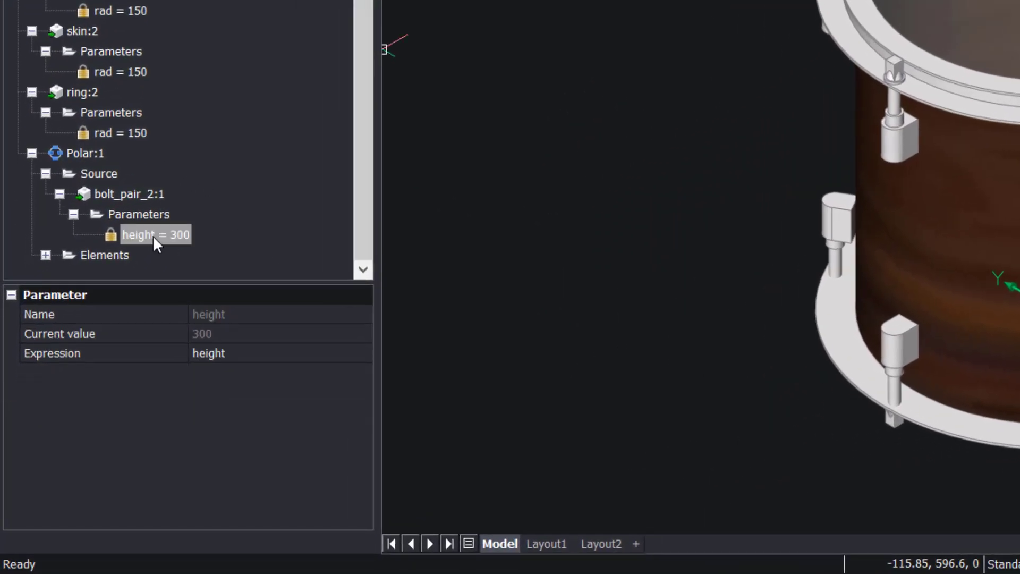
{"action": "right_click", "coordinate": [154, 236]}
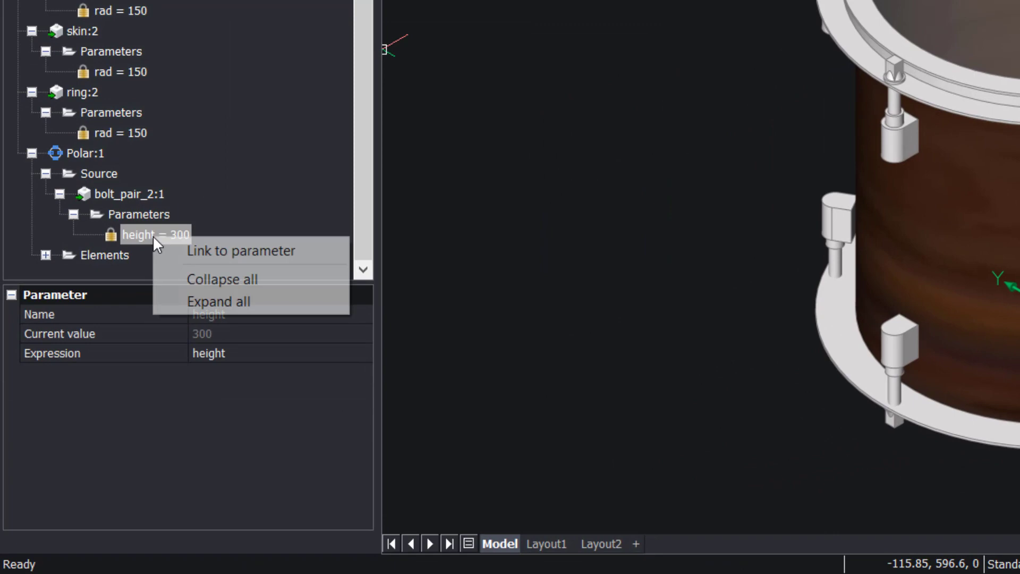
{"action": "left_click", "coordinate": [177, 248]}
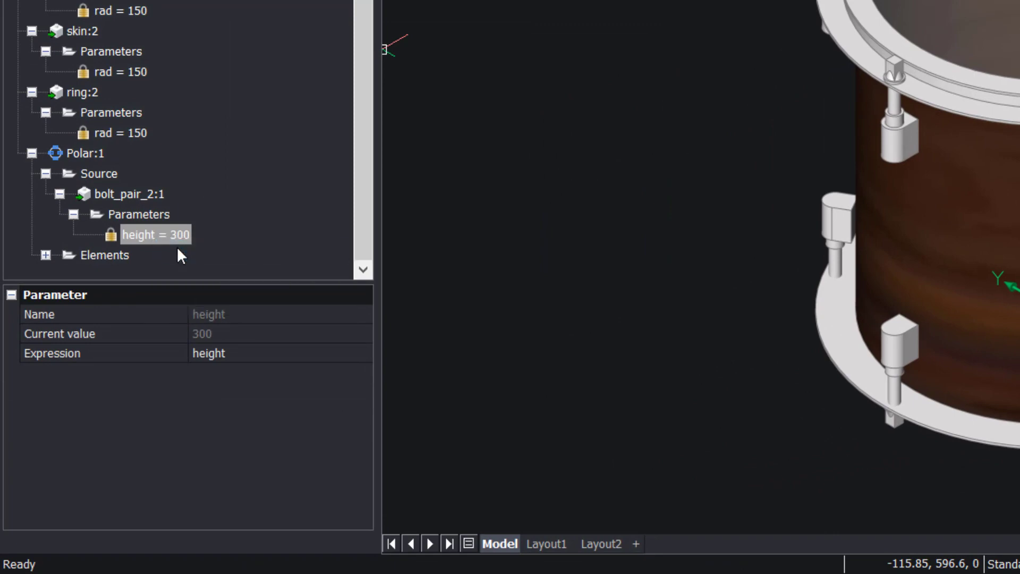
{"action": "left_click", "coordinate": [74, 151]}
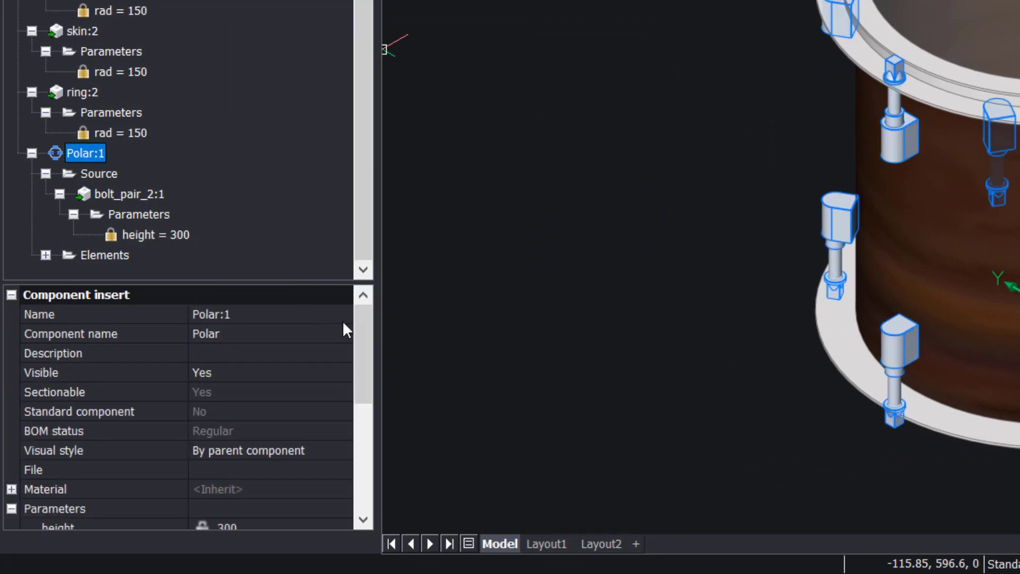
{"action": "left_click_drag", "start_coordinate": [362, 333], "coordinate": [351, 464]}
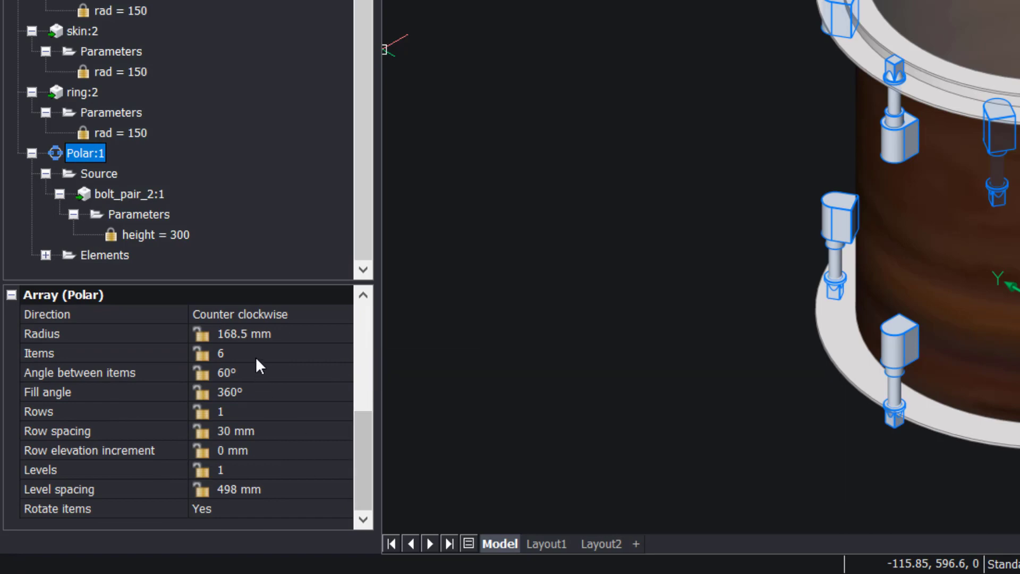
{"action": "left_click", "coordinate": [256, 334]}
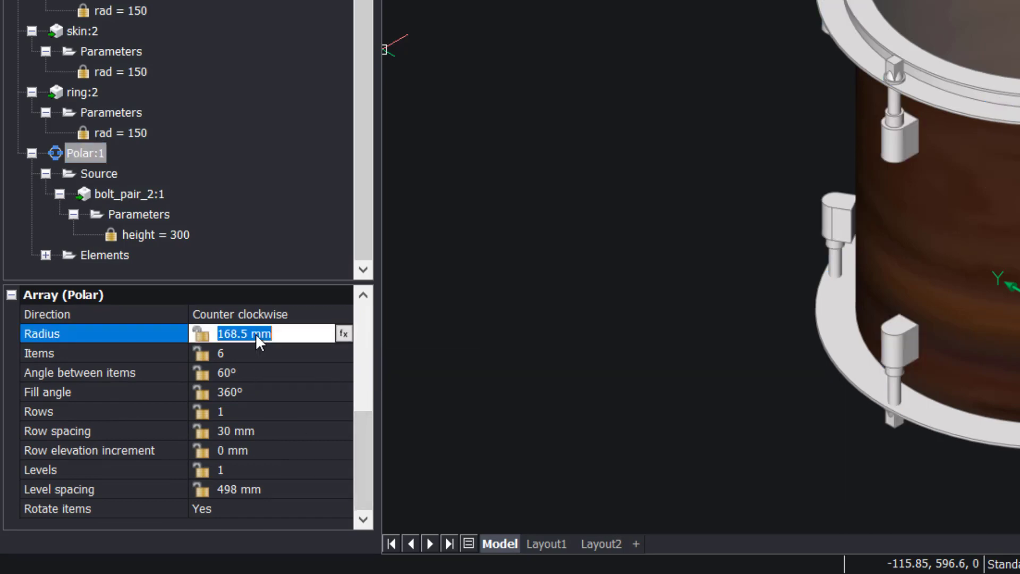
{"action": "type", "text": "rad+15"}
{"action": "left_click", "coordinate": [283, 354]}
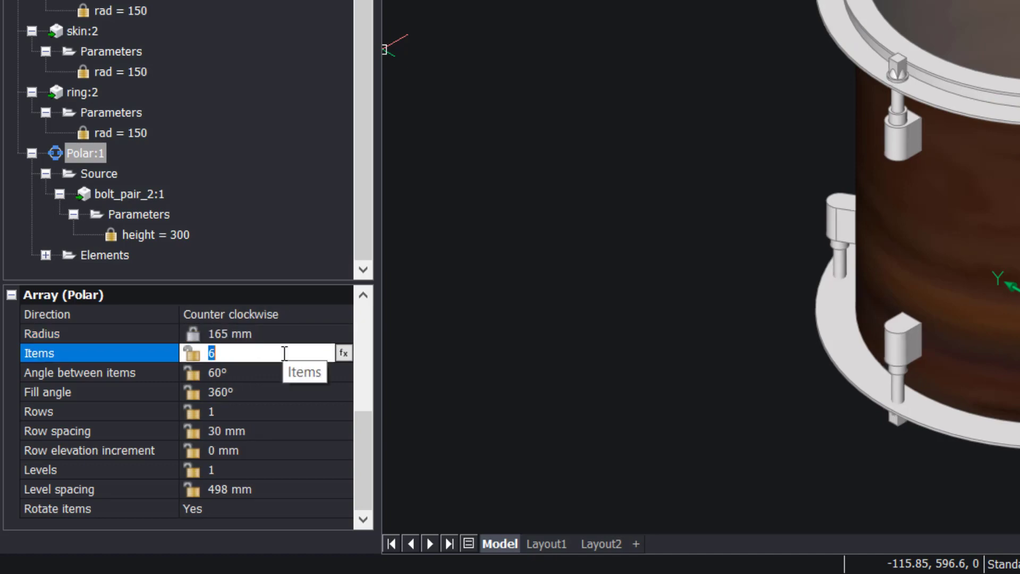
{"action": "type", "text": "bolts"}
{"action": "left_click", "coordinate": [248, 373]}
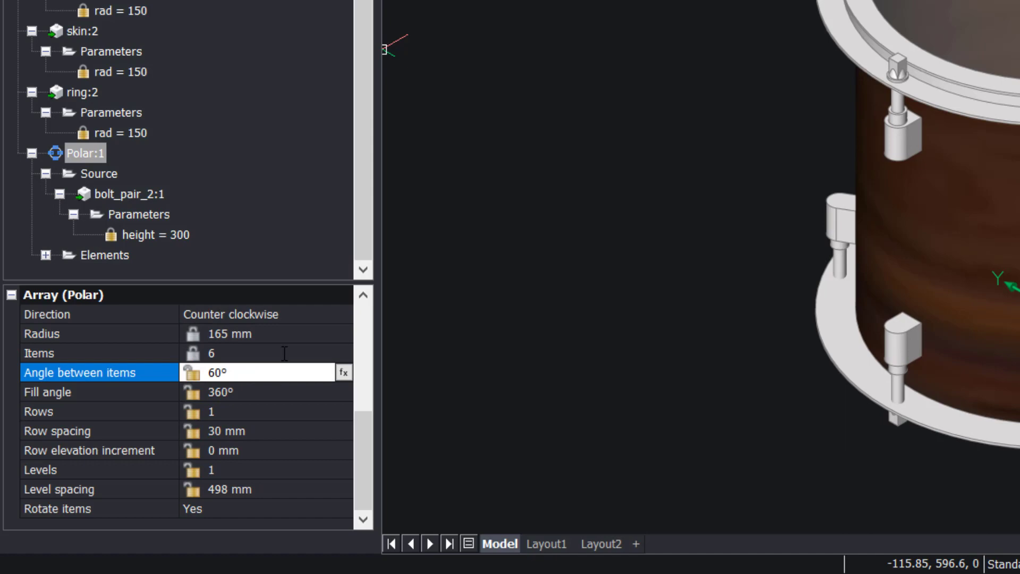
{"action": "type", "text": "360/bolts"}
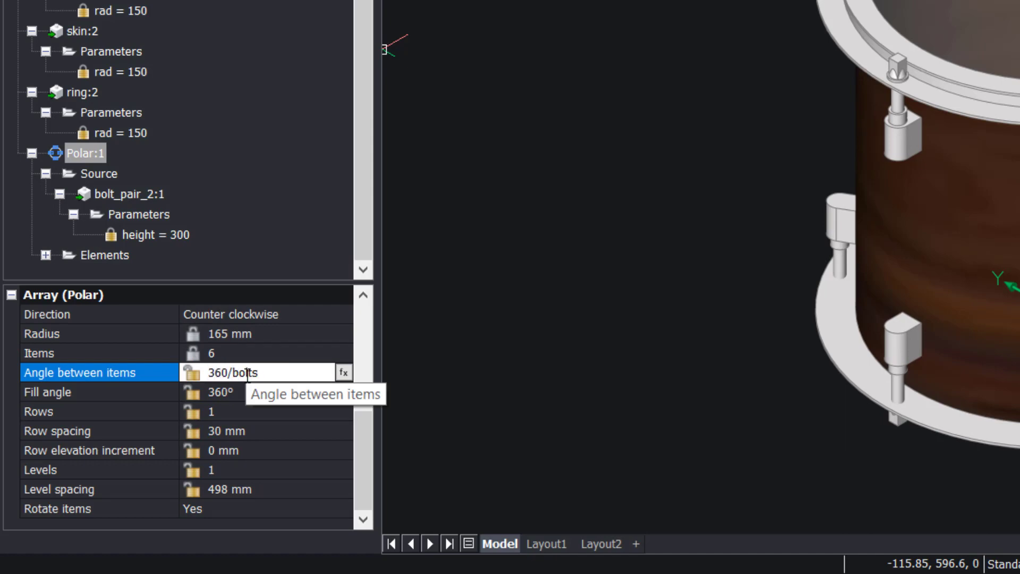
{"action": "key", "text": "Return"}
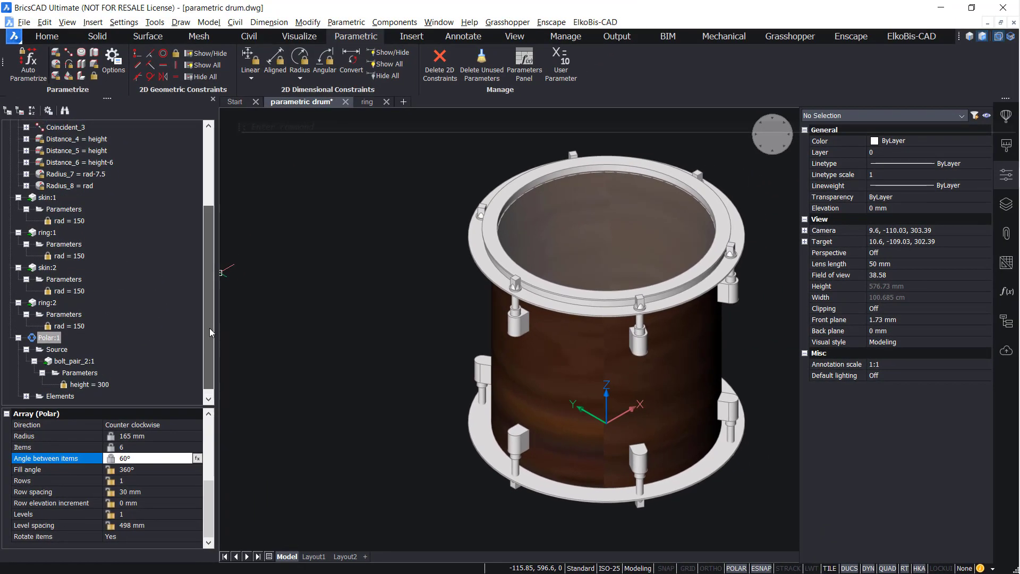
{"action": "left_click_drag", "start_coordinate": [209, 328], "coordinate": [202, 206]}
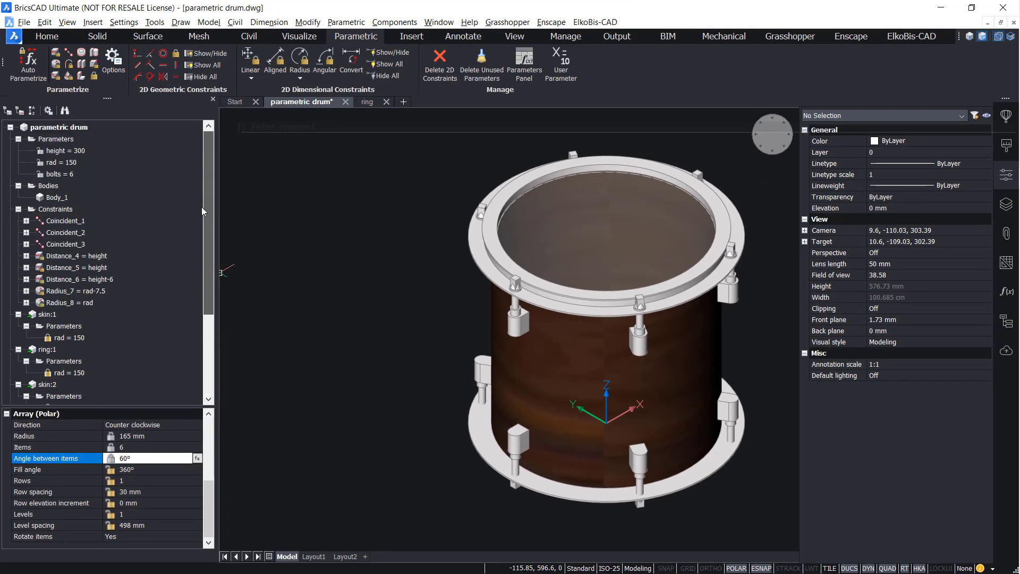
Animate the rad, bolts and height parameters to confirm the drum and bolts follow.
{"action": "right_click", "coordinate": [70, 166]}
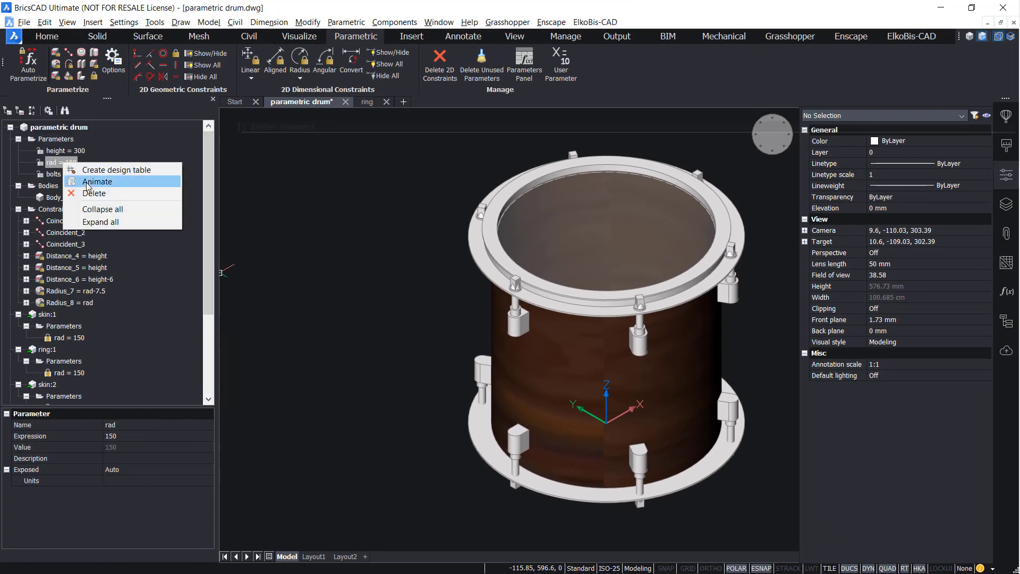
{"action": "left_click", "coordinate": [86, 182]}
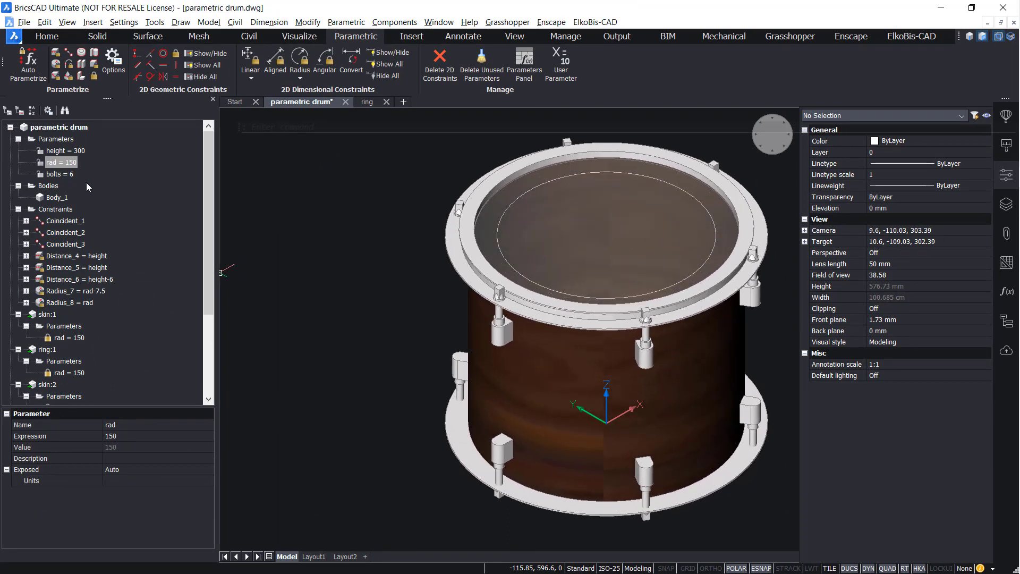
{"action": "right_click", "coordinate": [65, 176]}
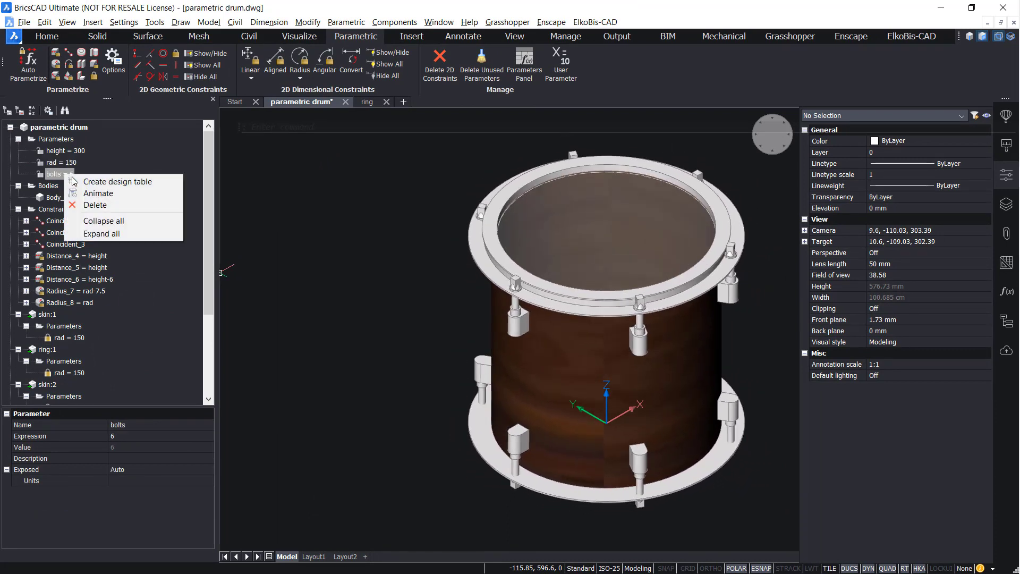
{"action": "left_click", "coordinate": [87, 193]}
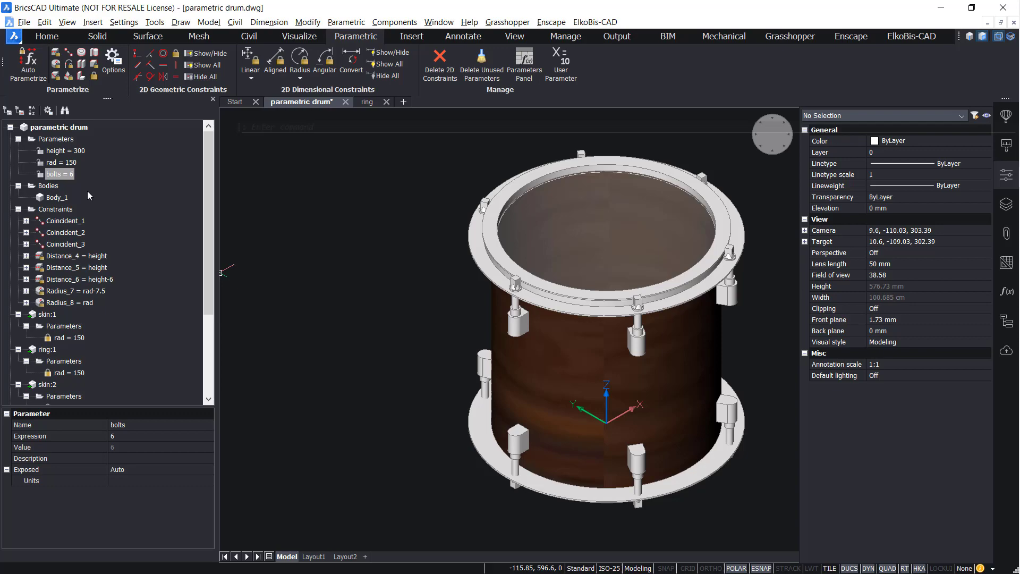
{"action": "right_click", "coordinate": [68, 153]}
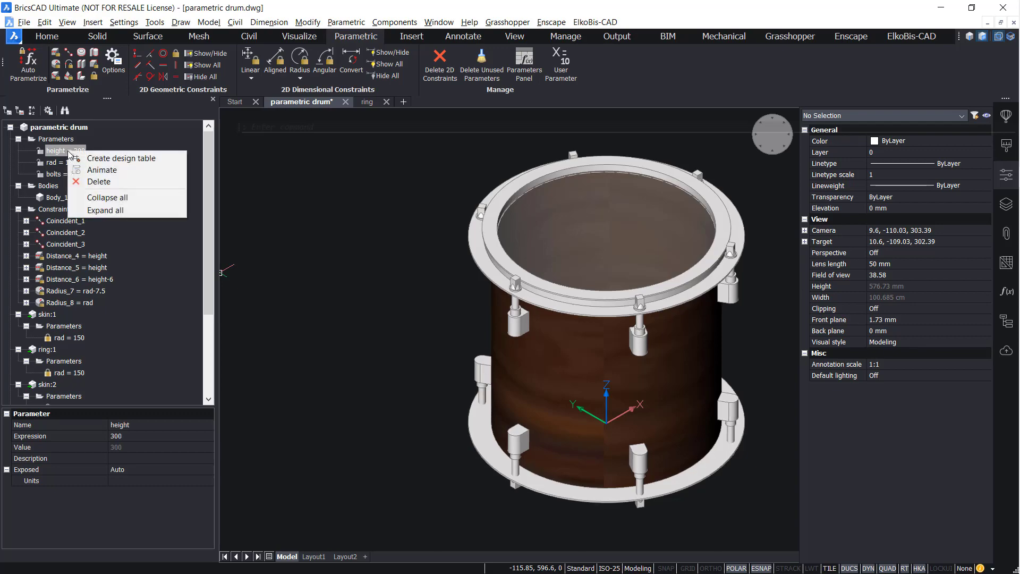
{"action": "left_click", "coordinate": [89, 170]}
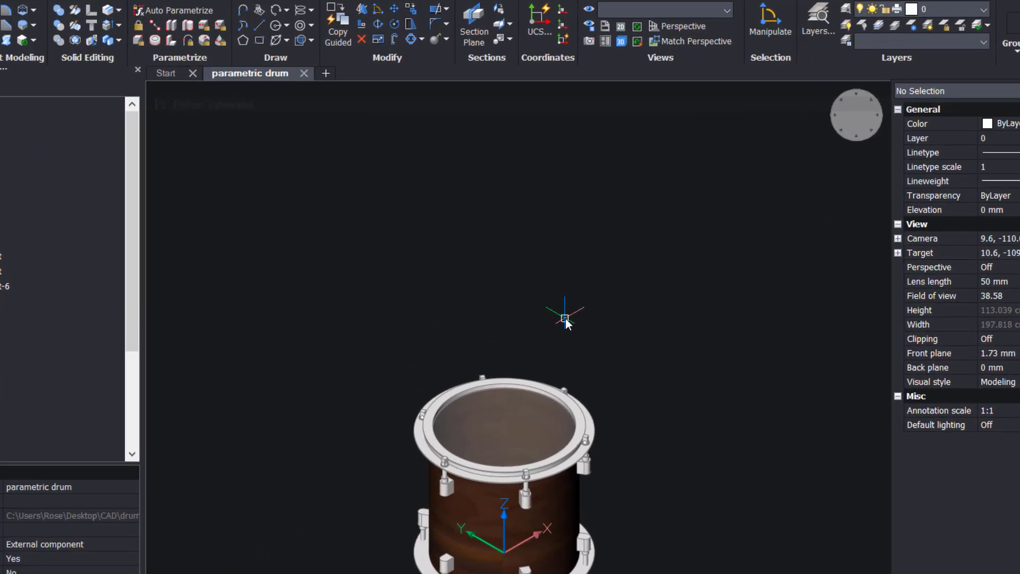
{"action": "type", "text": "des"}
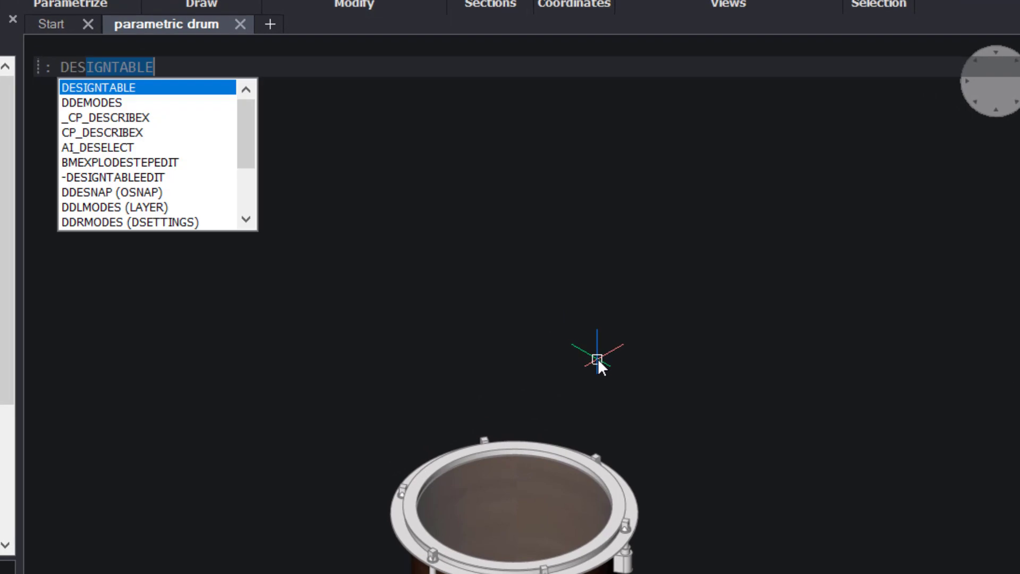
Create a design table from drum_sizes.csv, adding a Drum = Custom entry.
{"action": "key", "text": "Return"}
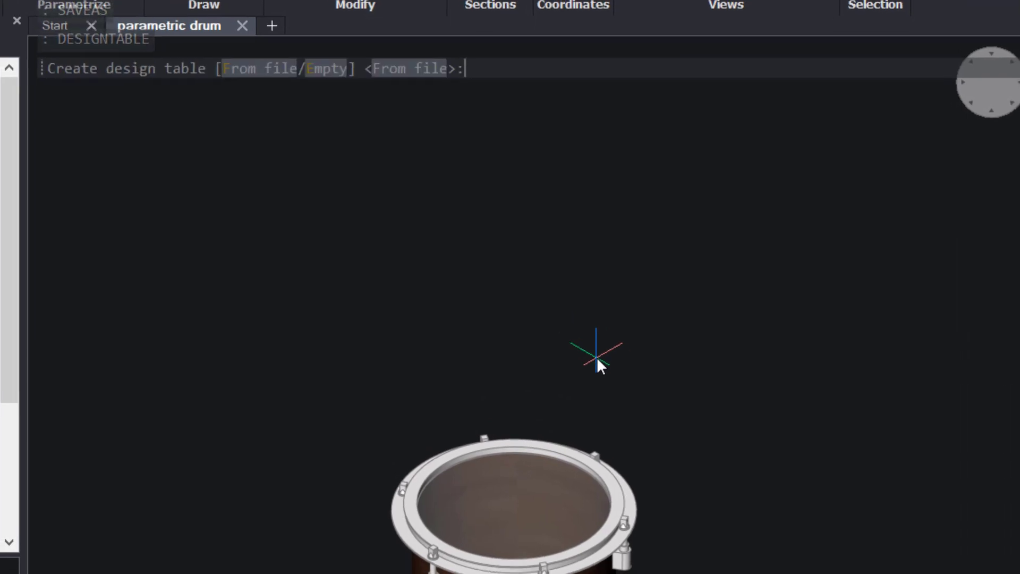
{"action": "key", "text": "Return"}
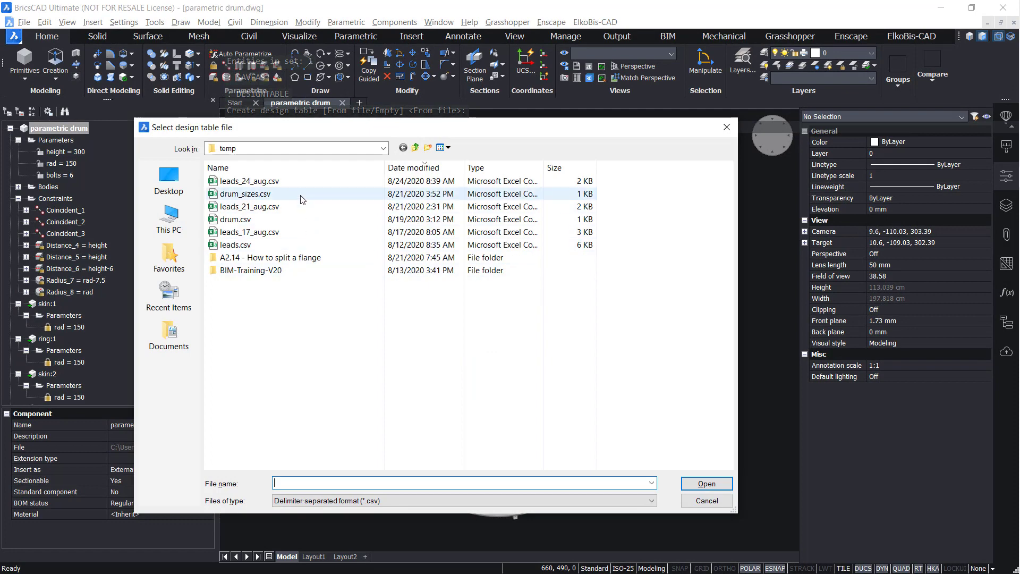
{"action": "left_click", "coordinate": [301, 194]}
{"action": "left_click", "coordinate": [706, 484]}
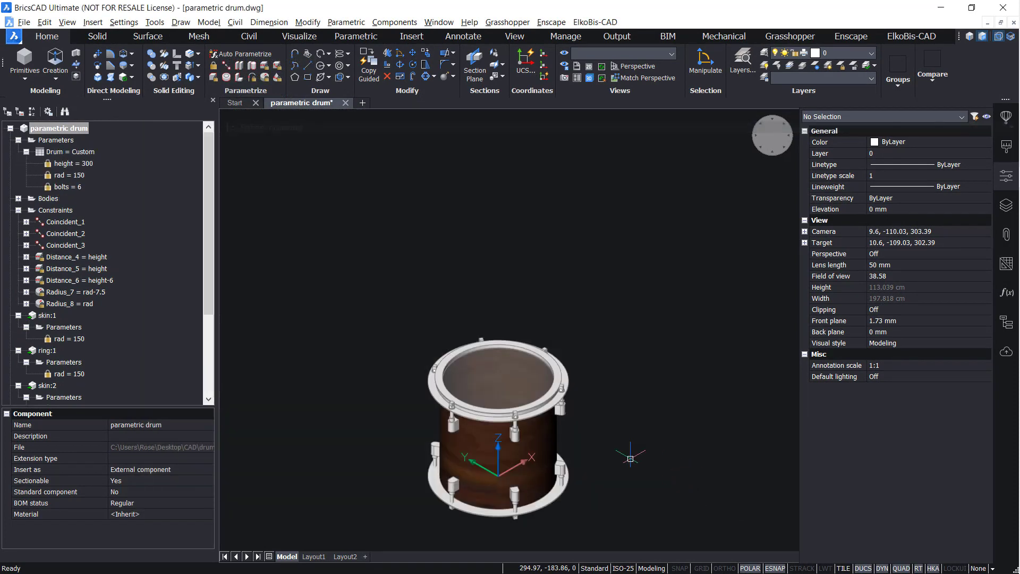
Set the Drum table entry to Bass drum, then to Snare.
{"action": "left_click", "coordinate": [75, 153]}
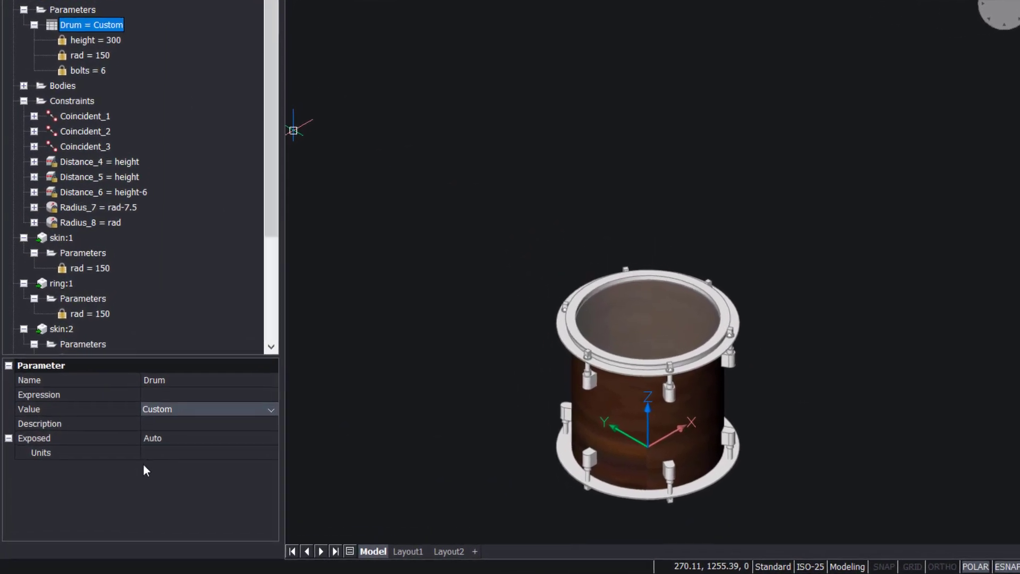
{"action": "left_click", "coordinate": [201, 409]}
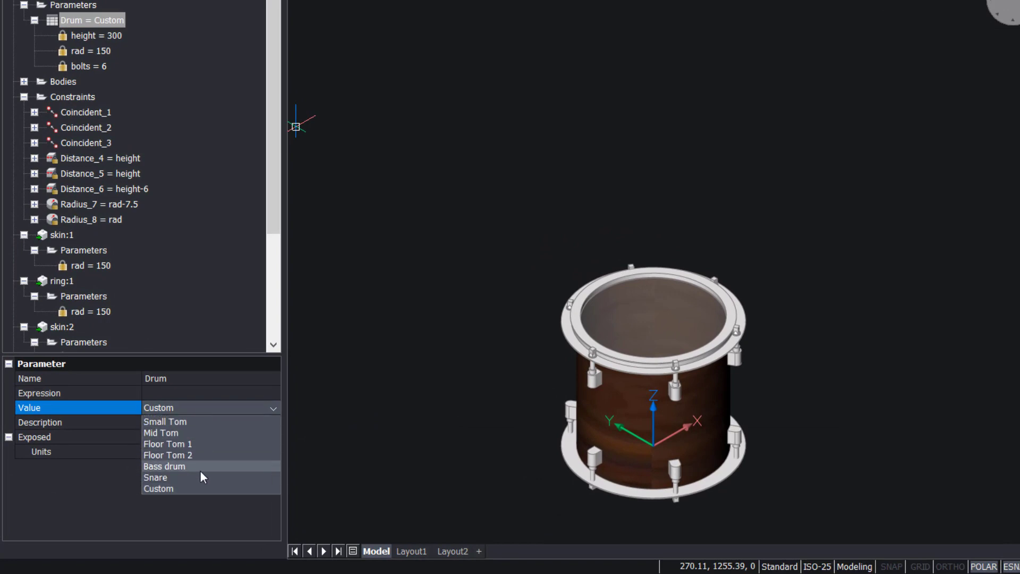
{"action": "left_click", "coordinate": [199, 469]}
{"action": "left_click", "coordinate": [200, 410]}
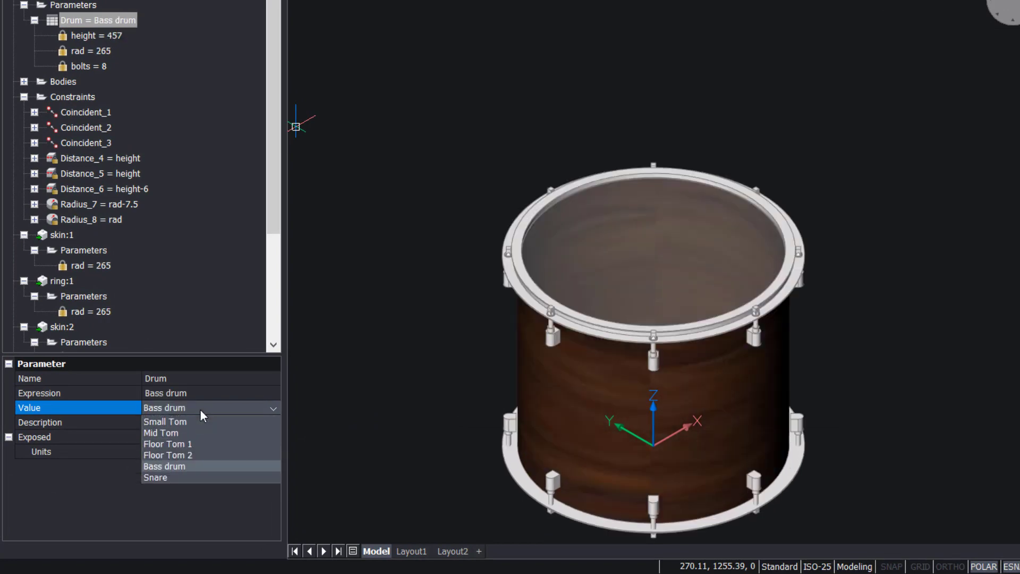
{"action": "left_click", "coordinate": [199, 475]}
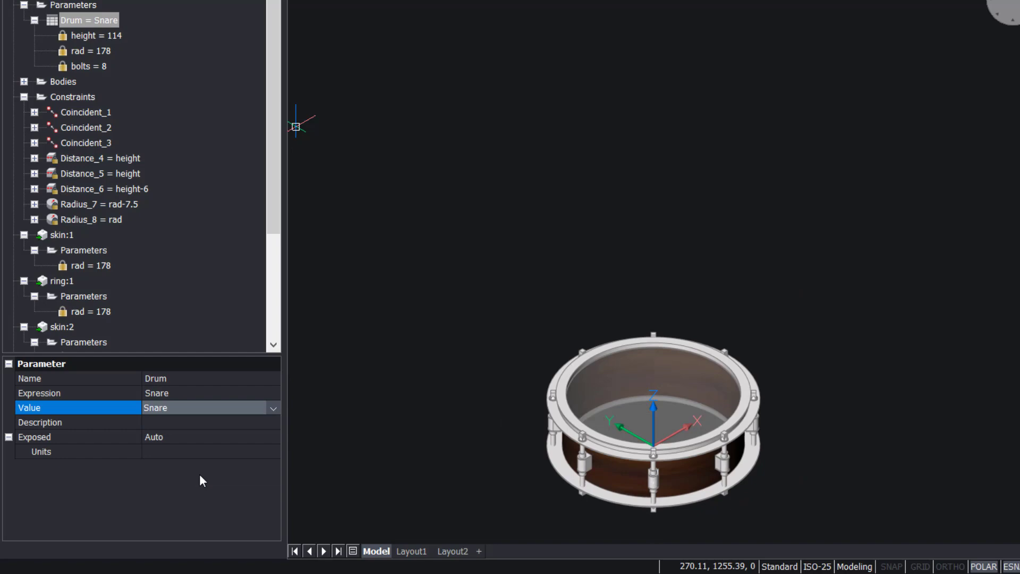
Switch Drum to Floor Tom 1 (height 305, rad 182.5, 8 bolts) and animate it.
{"action": "left_click", "coordinate": [199, 409]}
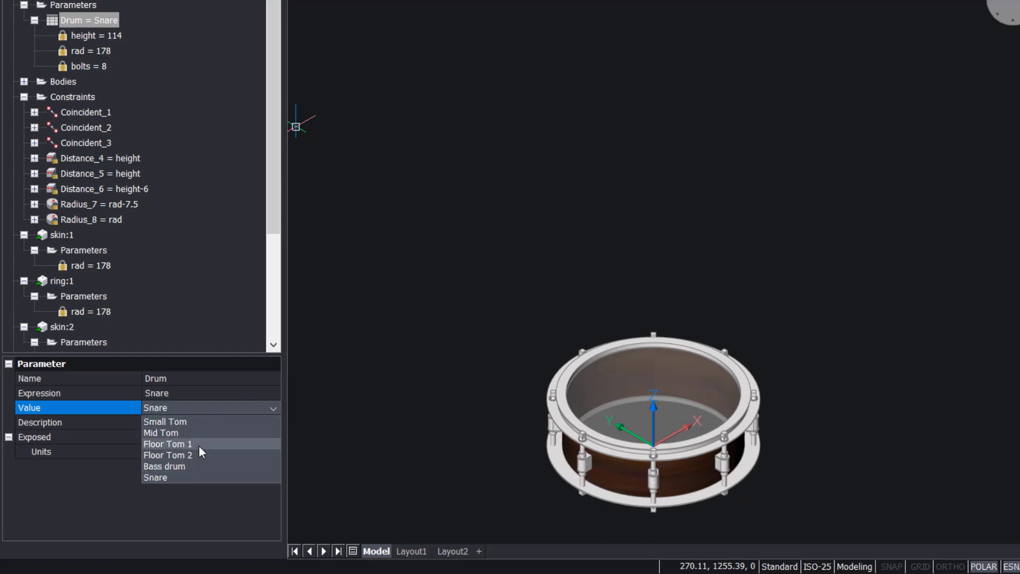
{"action": "left_click", "coordinate": [199, 444]}
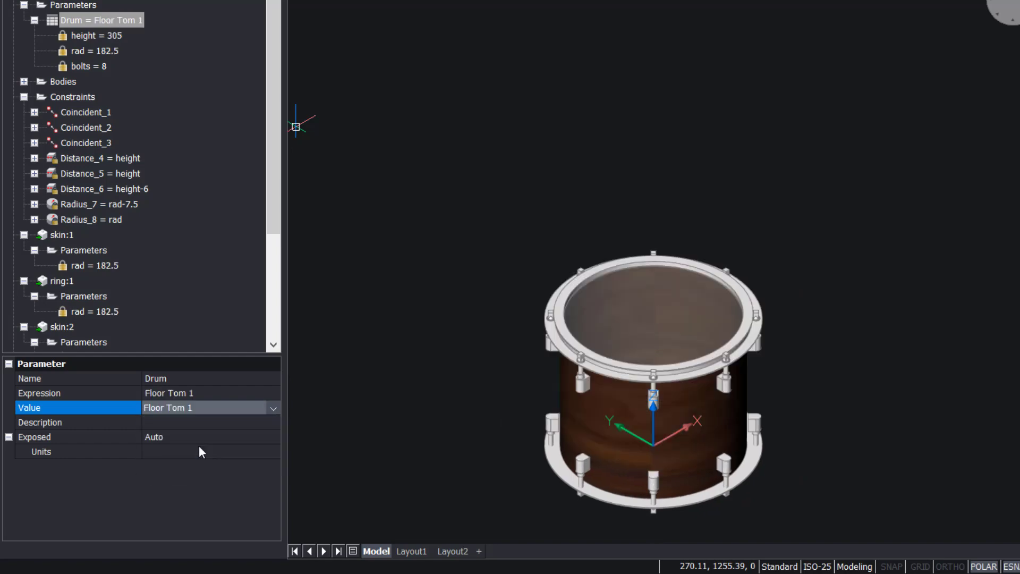
{"action": "right_click", "coordinate": [125, 21]}
{"action": "left_click", "coordinate": [168, 125]}
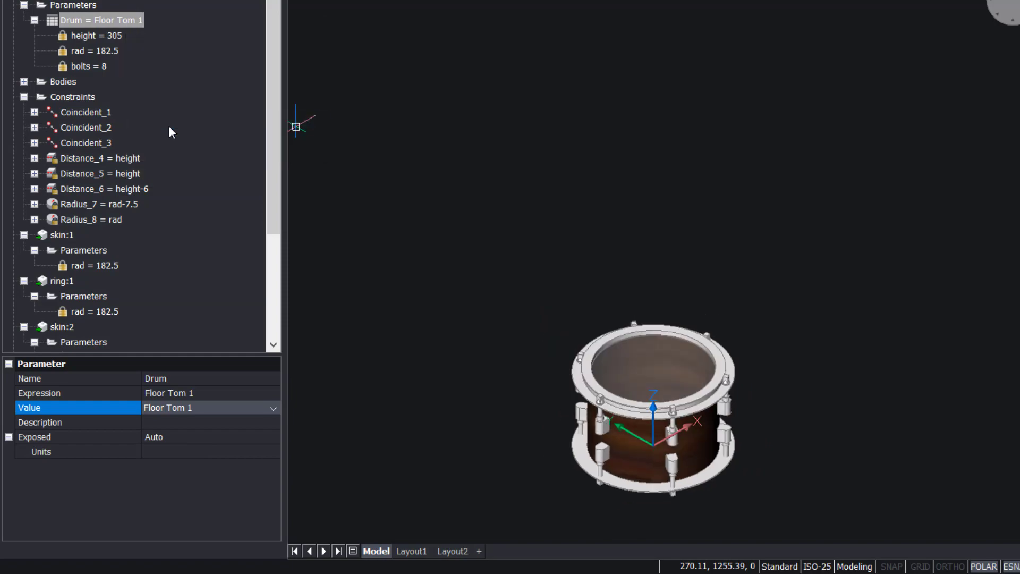